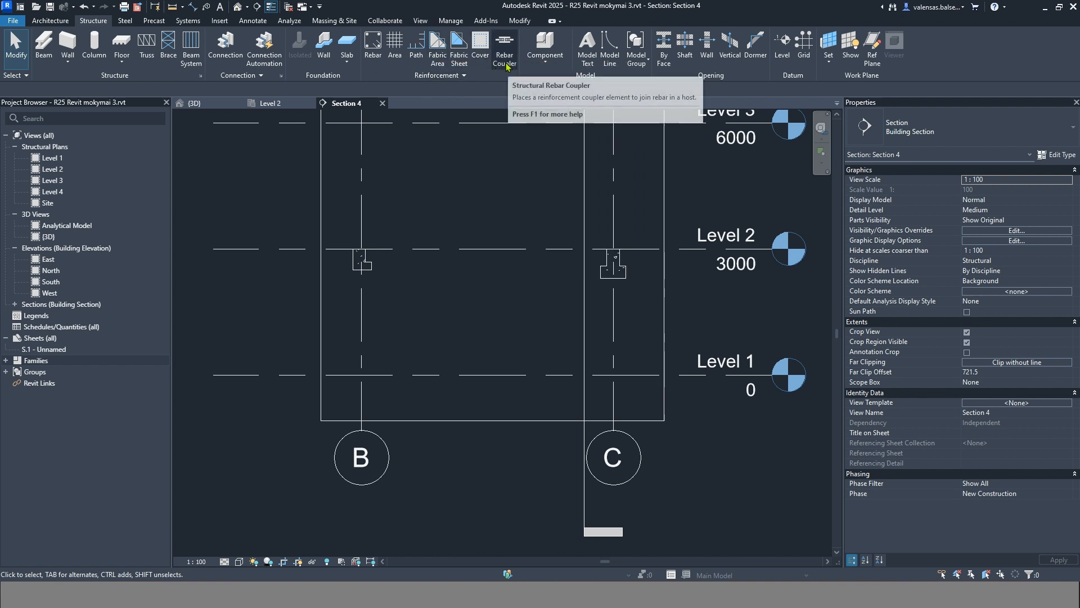
Start rebar placement in Section 4, accepting the default hook and end-treatment settings, and examine the available shapes in the Rebar Shape Browser.
click(459, 77)
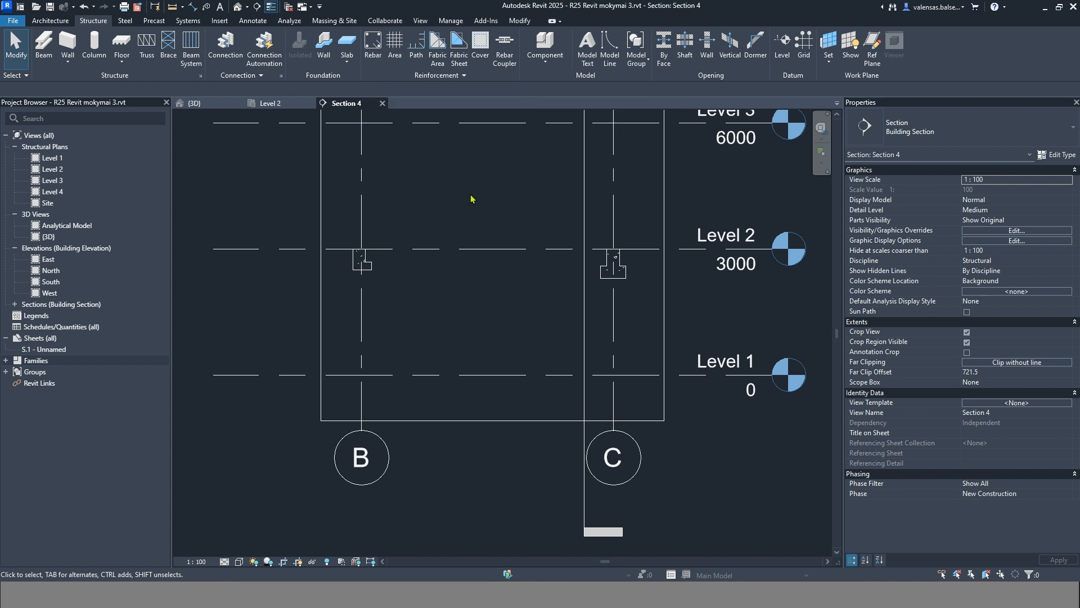
click(374, 51)
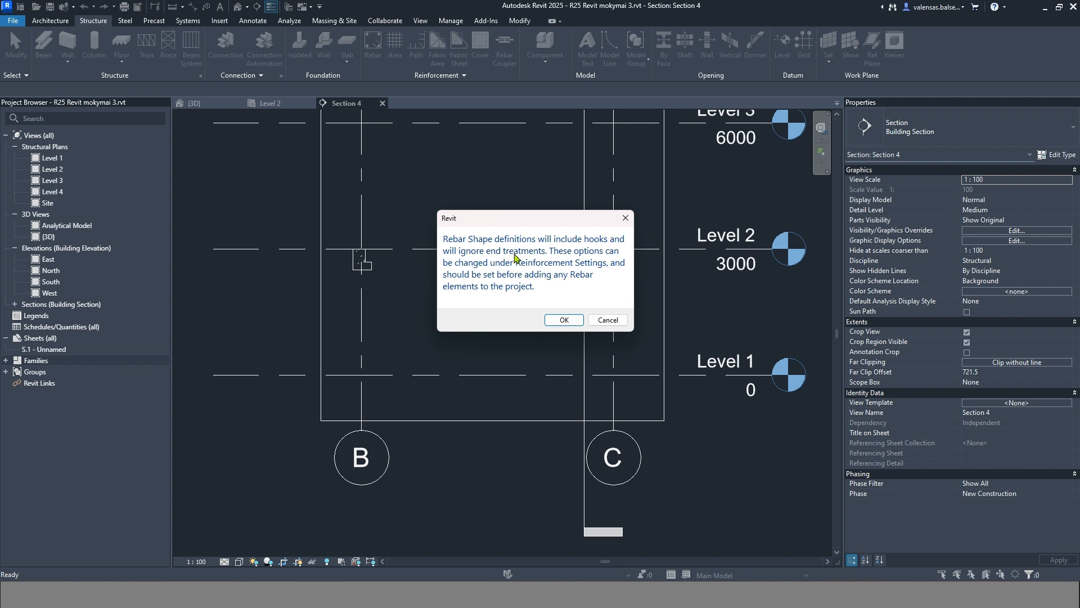
click(563, 320)
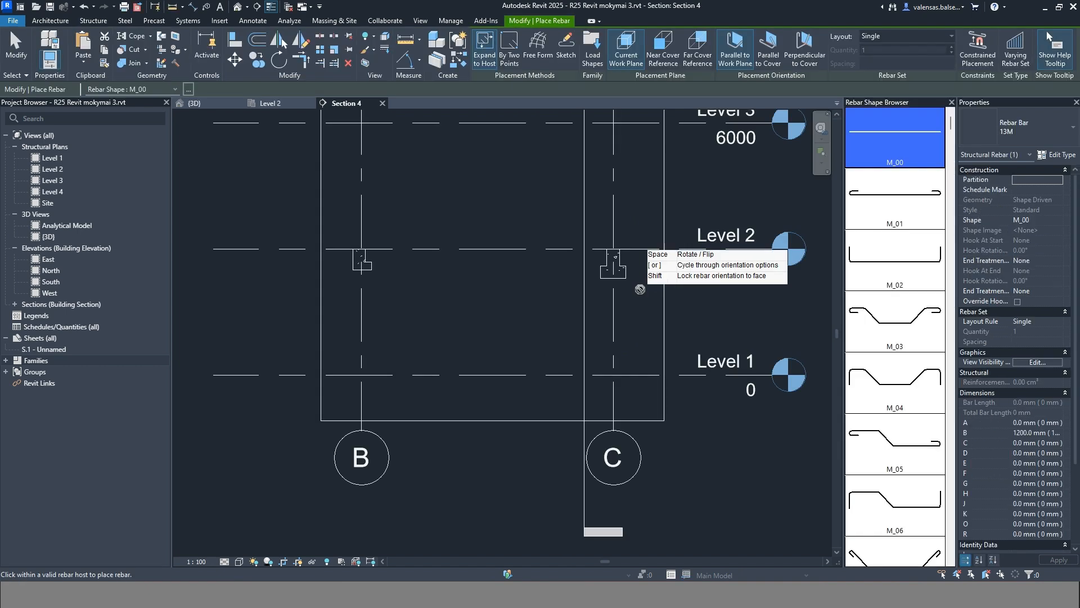
scroll(647, 280, up, 3)
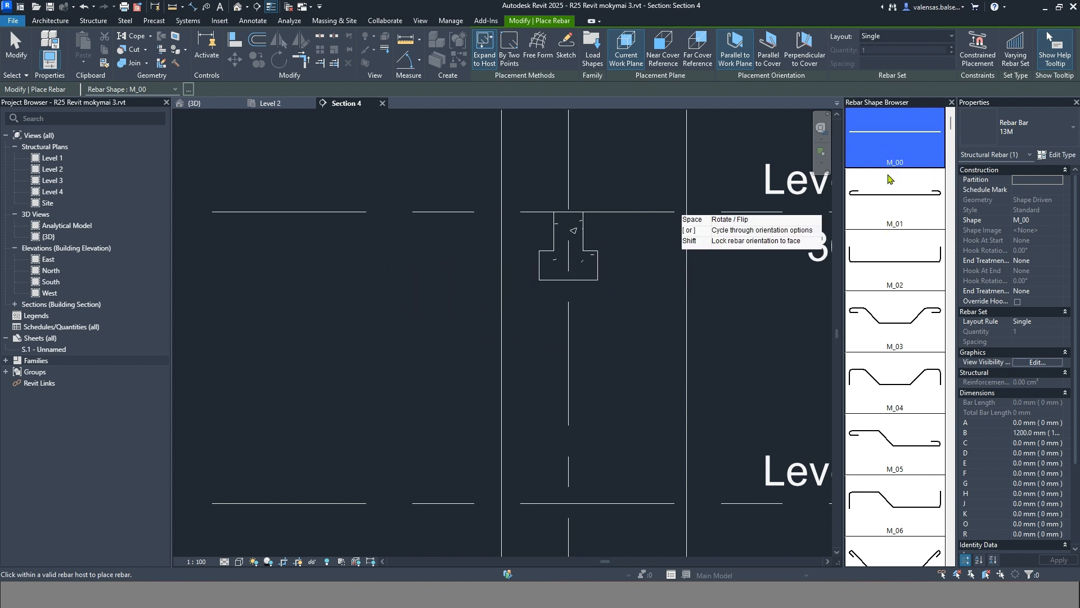
scroll(888, 180, down, 6)
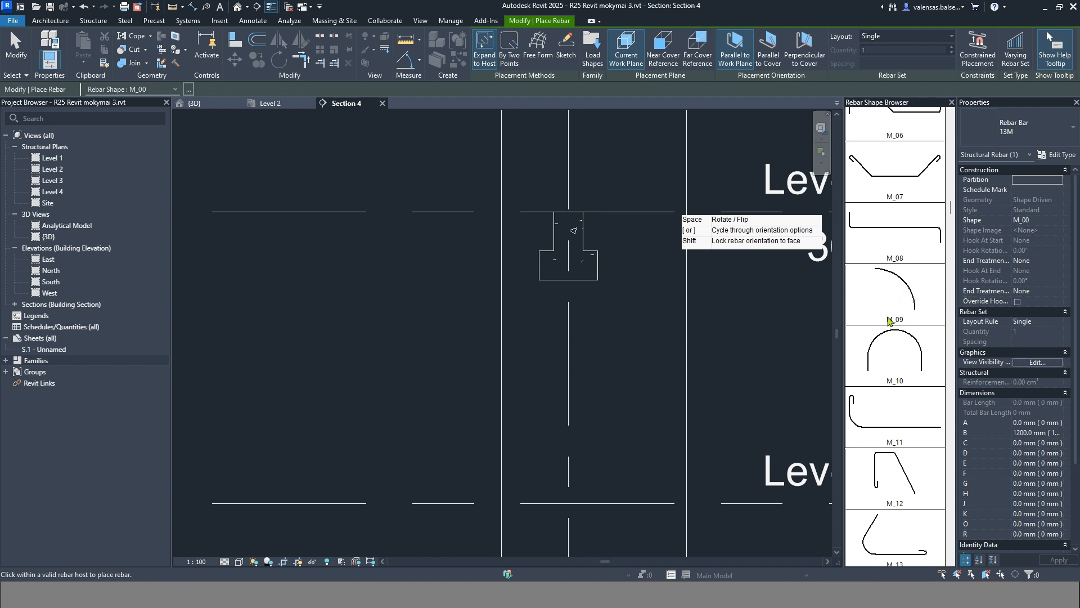
scroll(903, 264, down, 7)
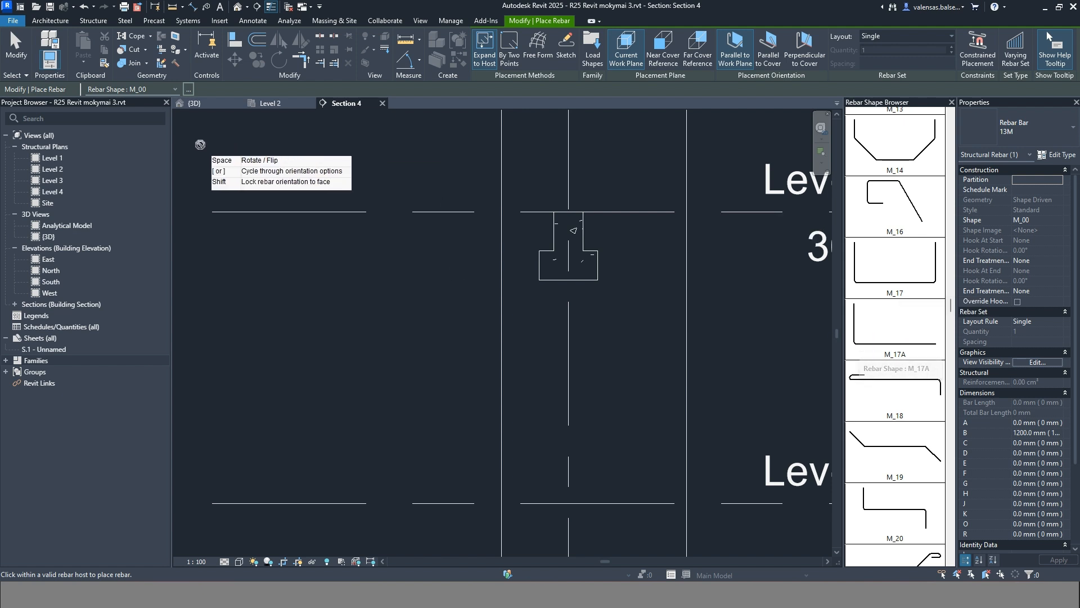
click(155, 90)
click(155, 92)
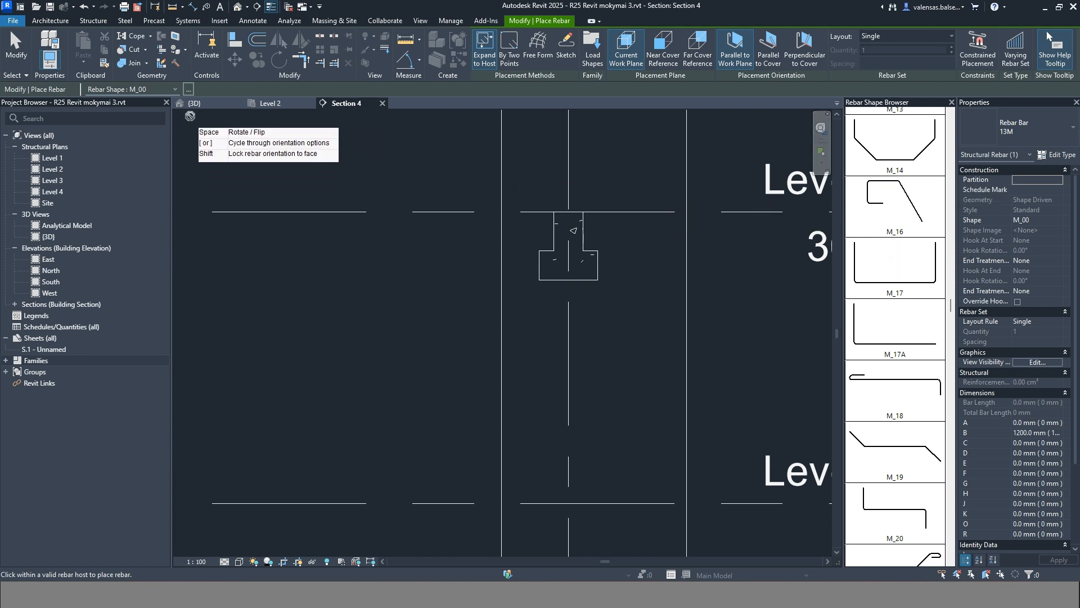
click(189, 90)
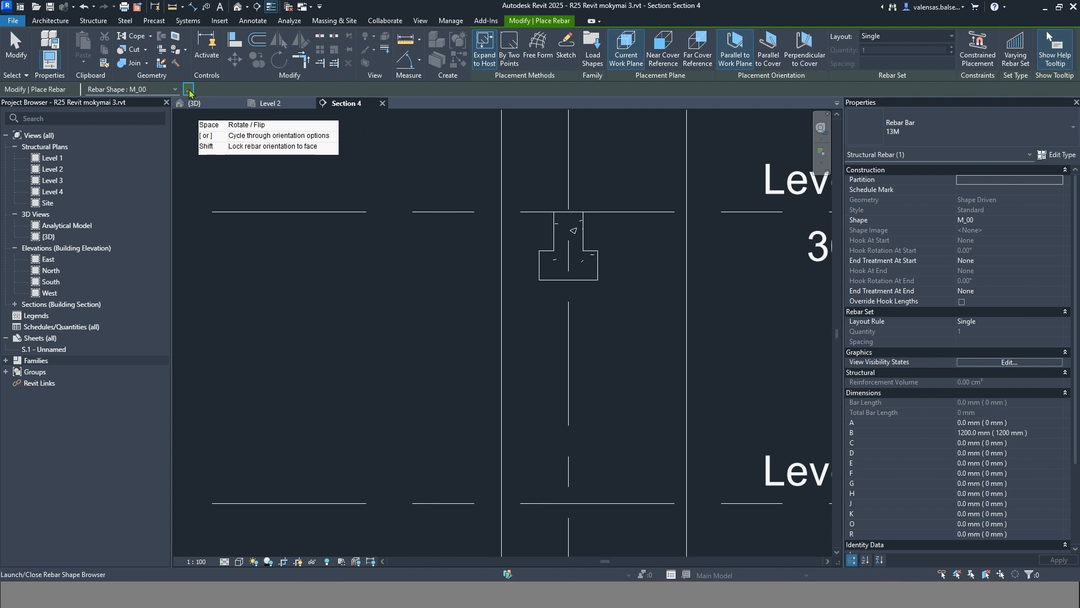
click(189, 90)
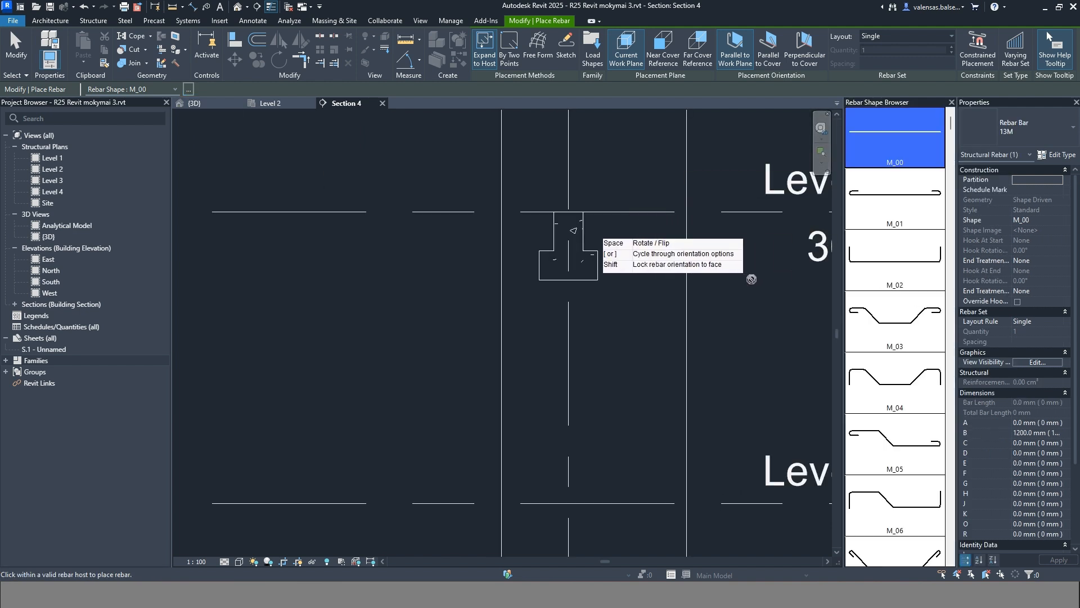
Check which rebar bar types are available, and leave rebar placement without choosing one.
click(1033, 128)
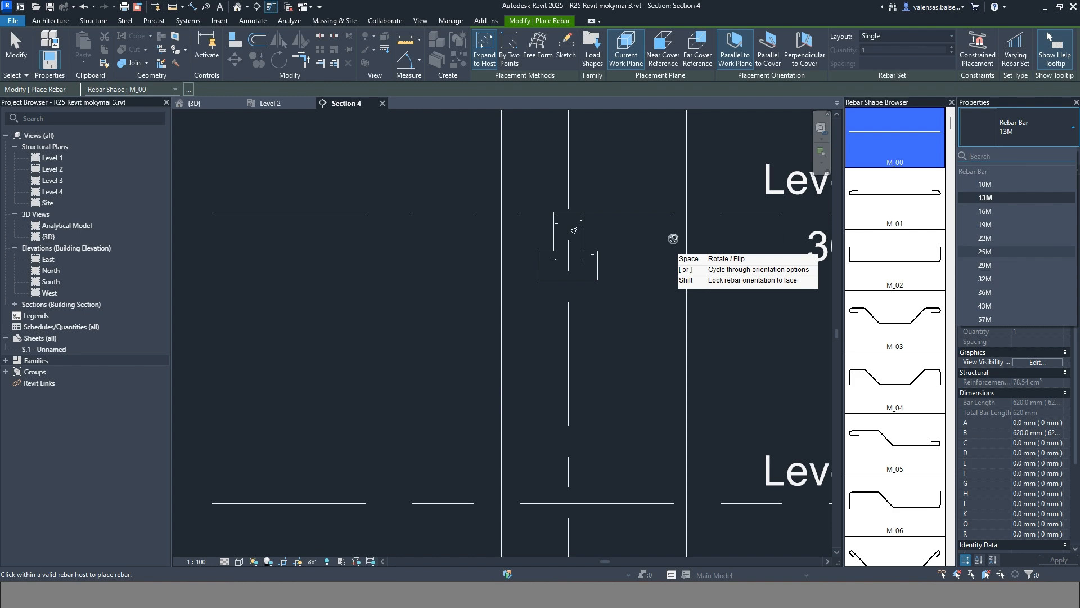
key(Escape)
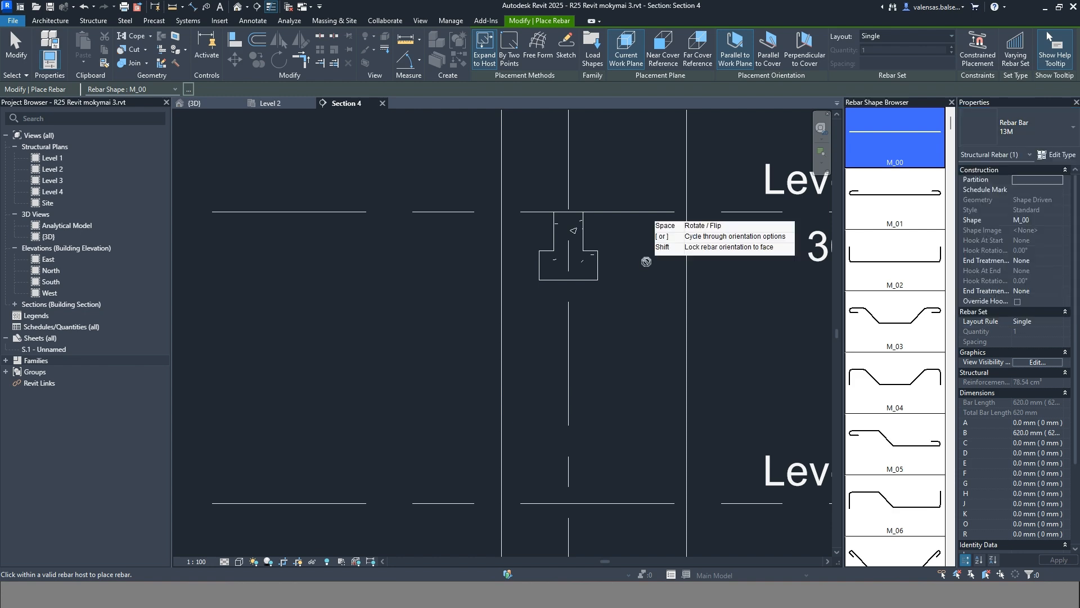
key(Escape)
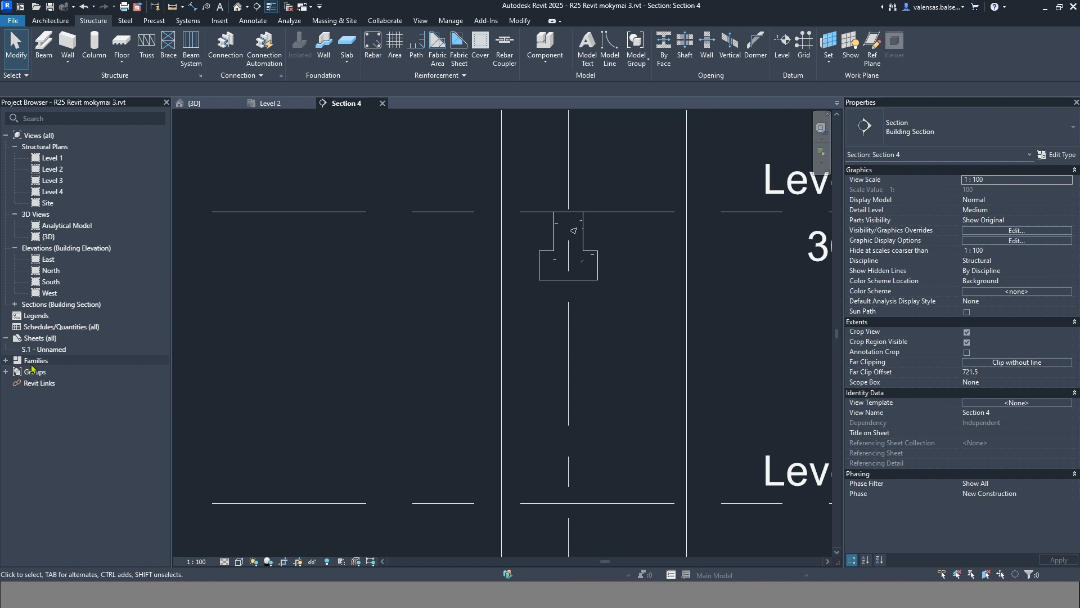
Delete the M_Formsaver, M_Headed Anchor, M_Standard and M_Transition coupler families from the project's Structural Rebar Couplers.
click(6, 361)
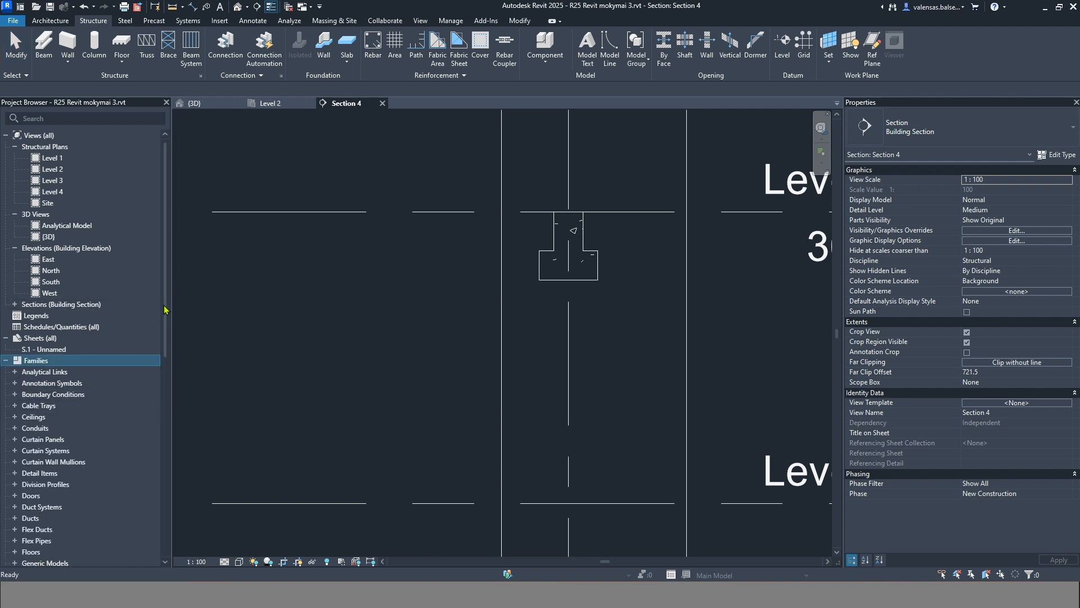
drag(166, 316, 174, 520)
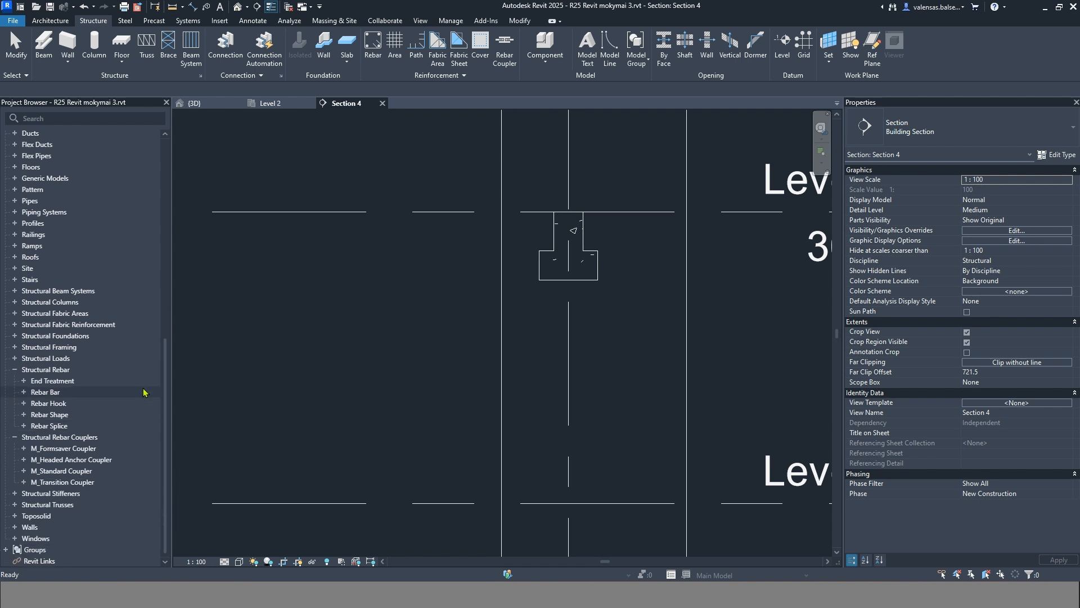
scroll(96, 343, up, 1)
scroll(96, 346, down, 1)
click(59, 370)
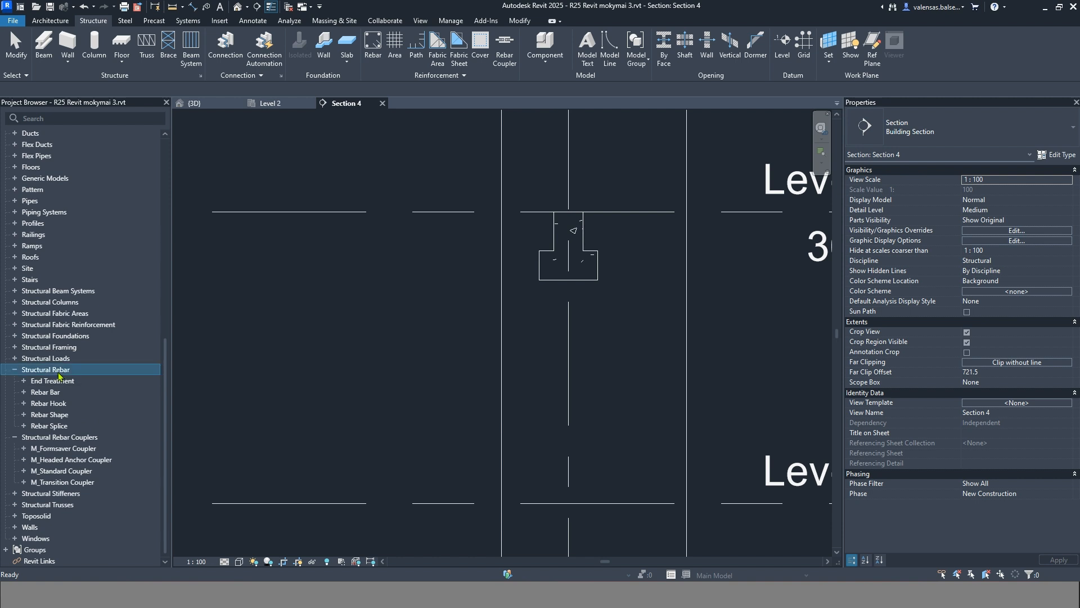
click(66, 438)
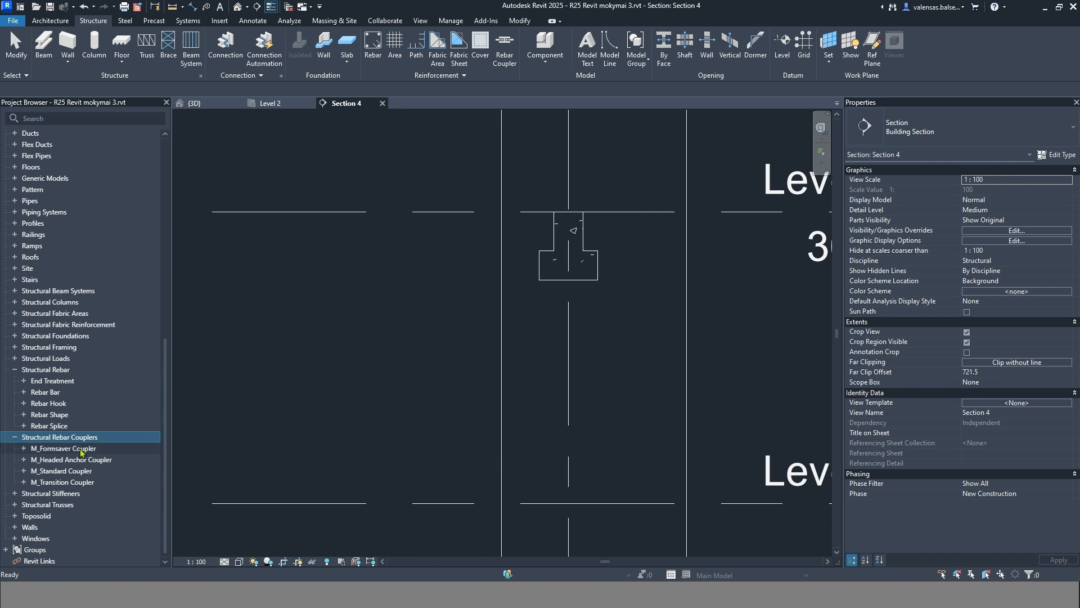
click(81, 448)
shift+click(81, 483)
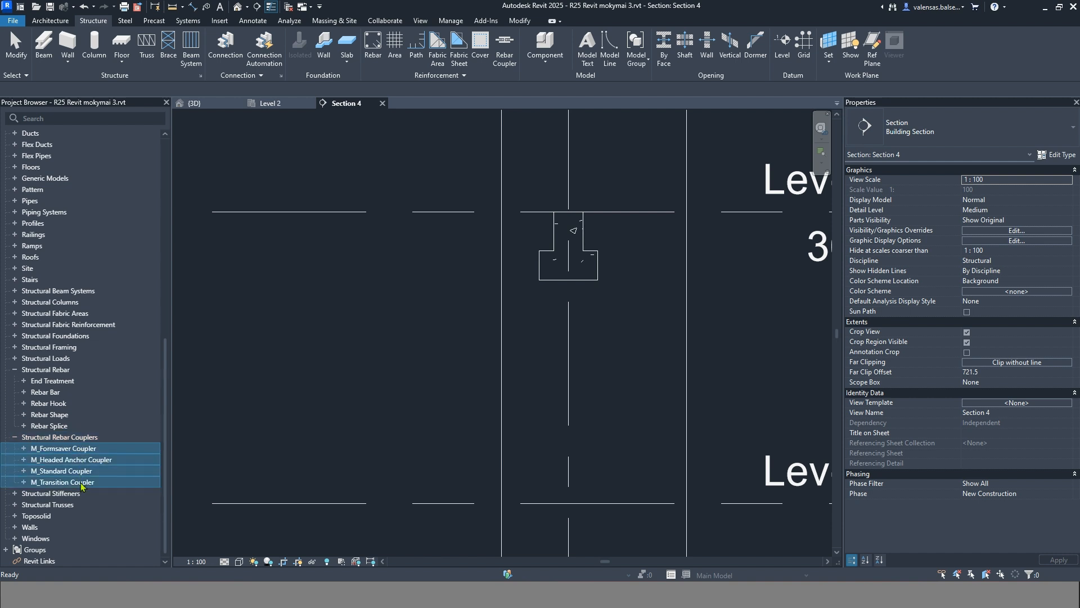
right_click(81, 486)
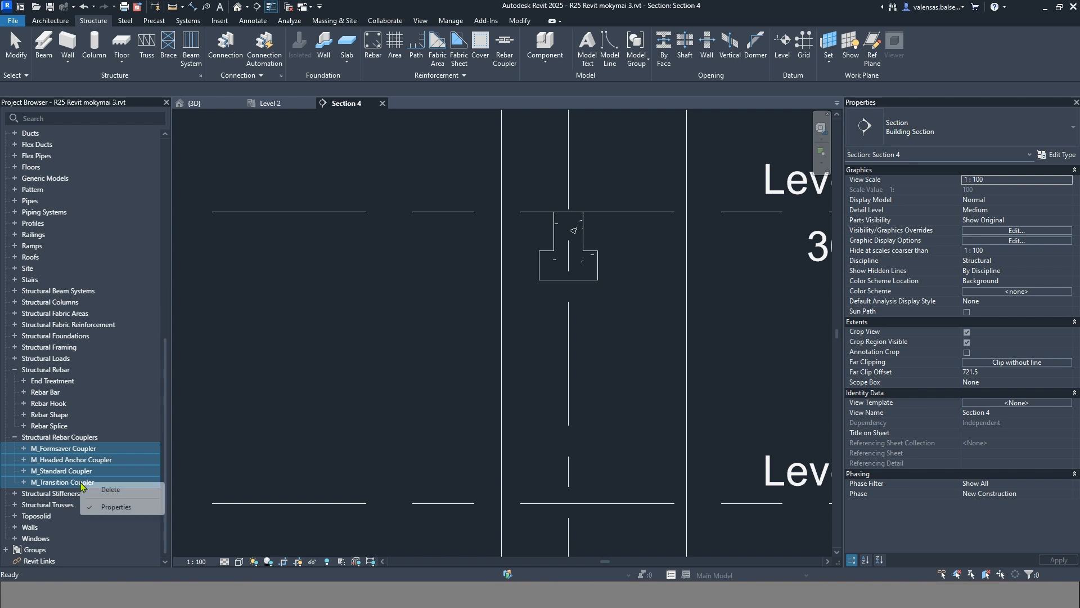
click(107, 489)
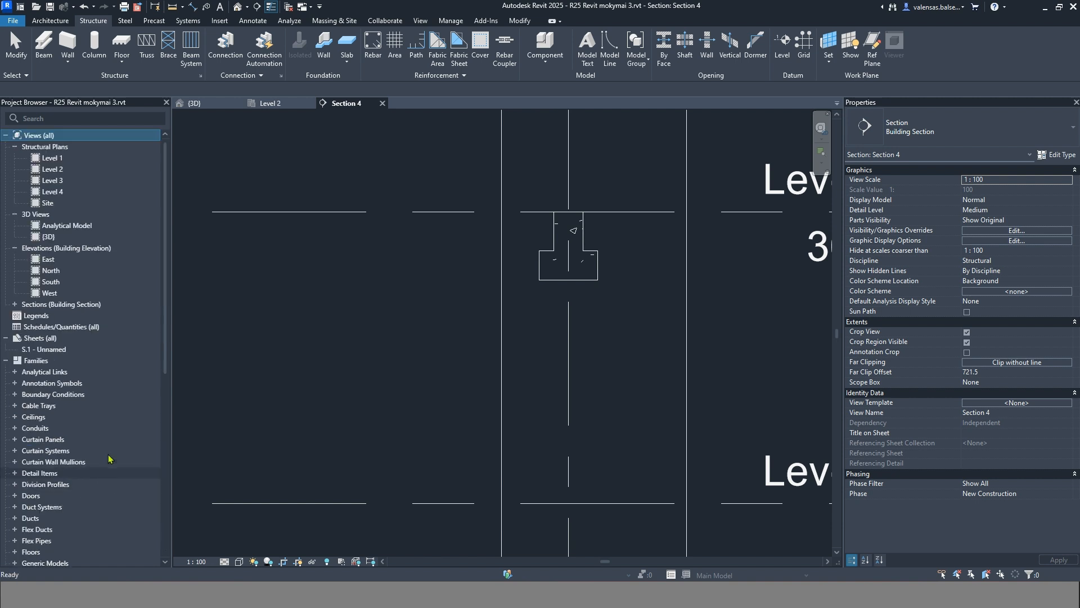
Delete all rebar shapes from M_00 onward from the project's Structural Rebar families.
scroll(106, 405, down, 9)
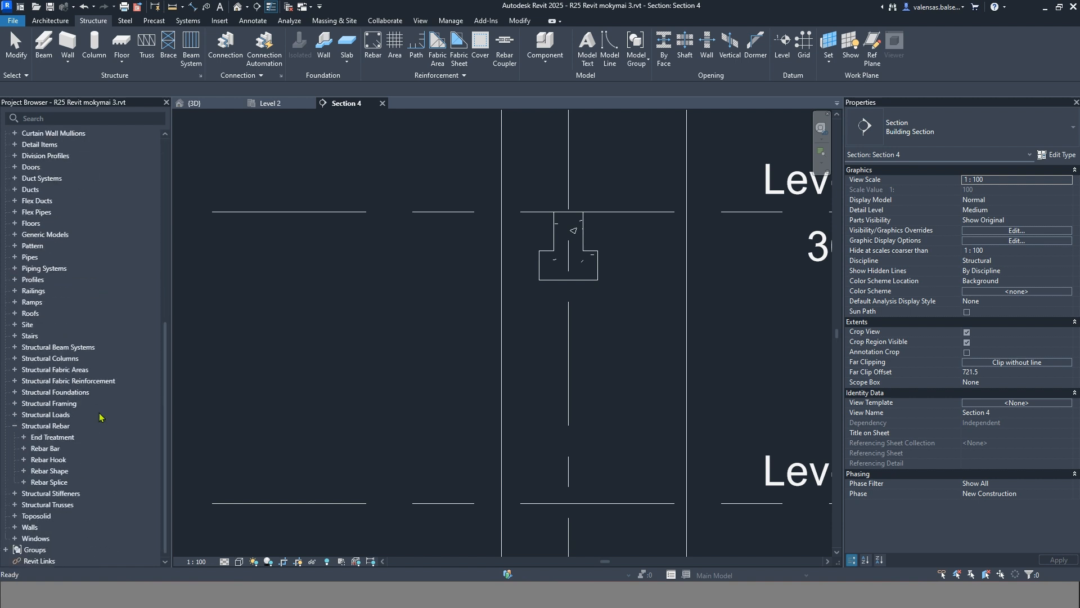
click(24, 471)
click(67, 474)
scroll(109, 443, down, 12)
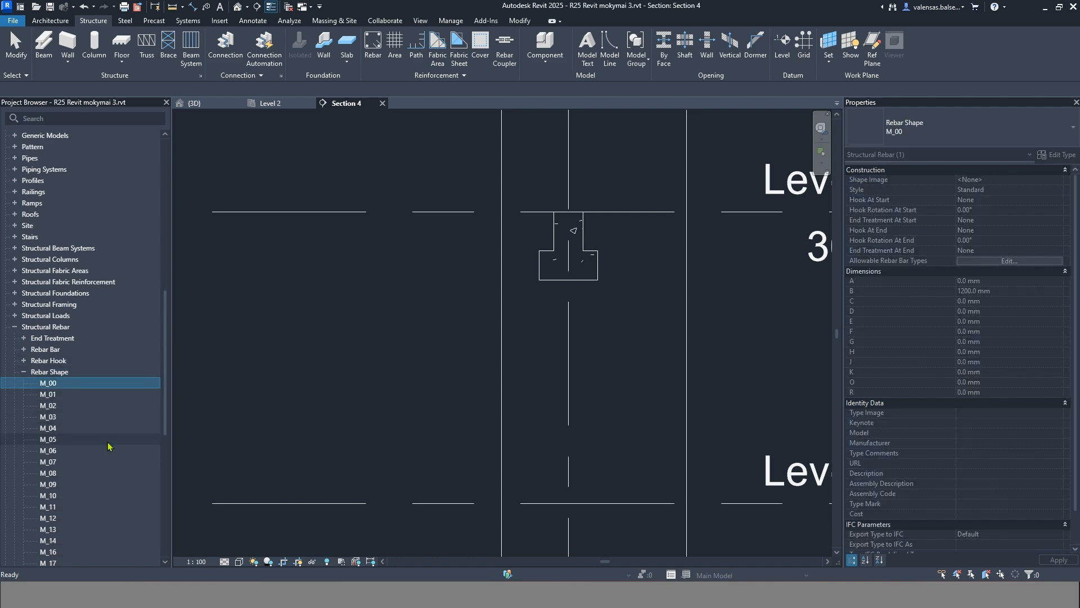
shift+click(62, 471)
right_click(64, 472)
click(65, 477)
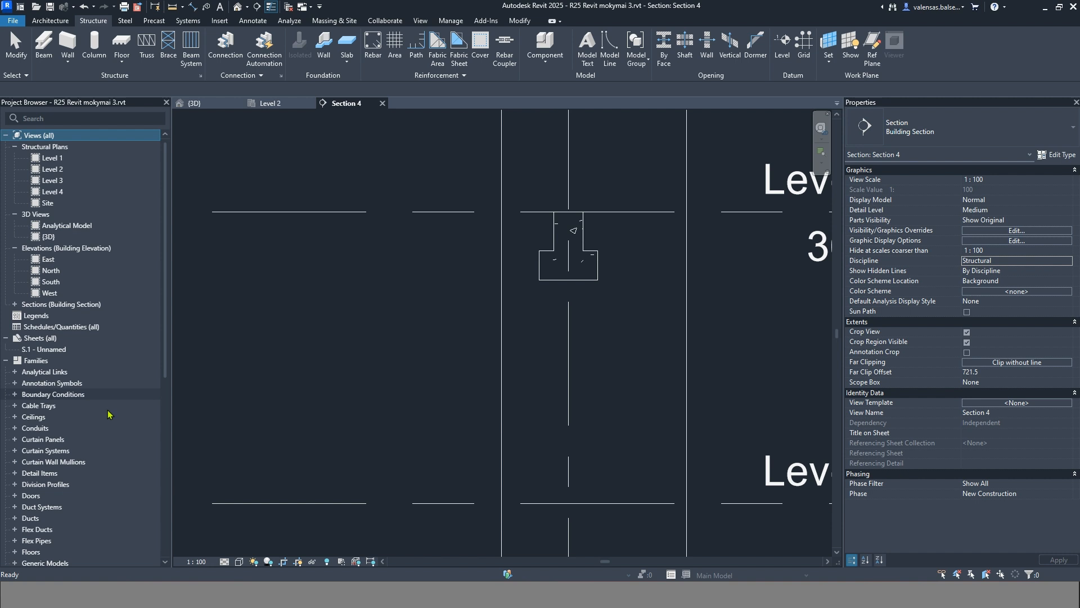
Delete the rebar bar types 10M through 57M from the project's Structural Rebar families.
scroll(109, 416, down, 10)
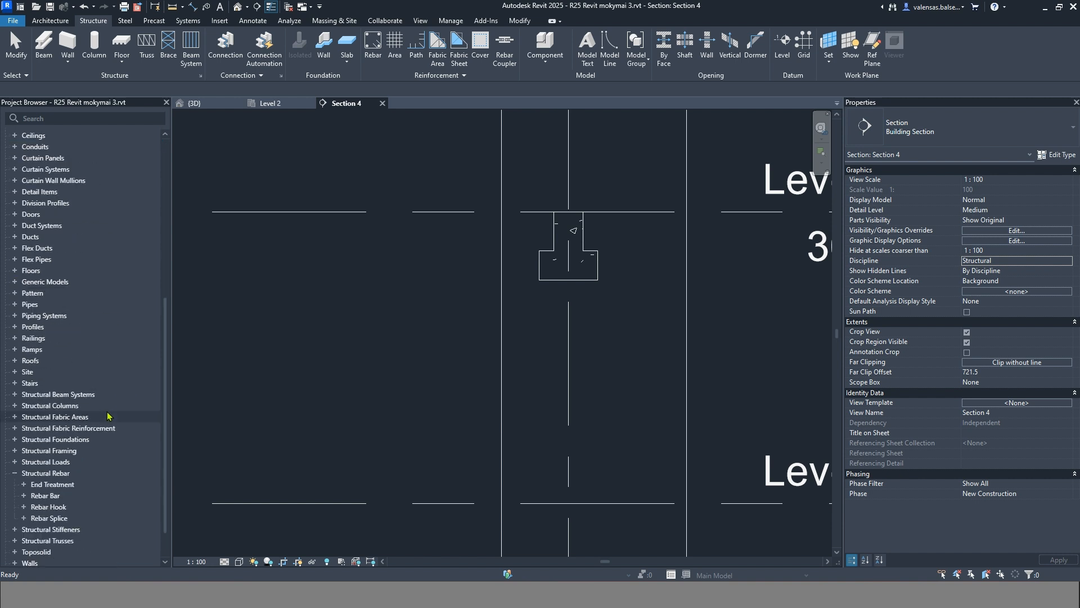
double_click(46, 495)
scroll(70, 450, down, 5)
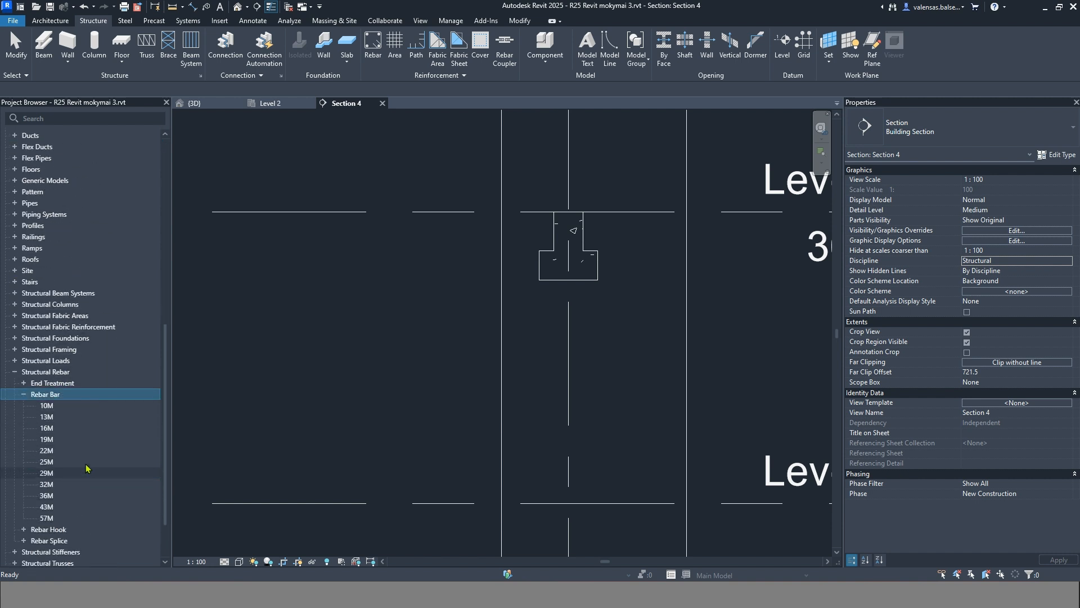
click(46, 349)
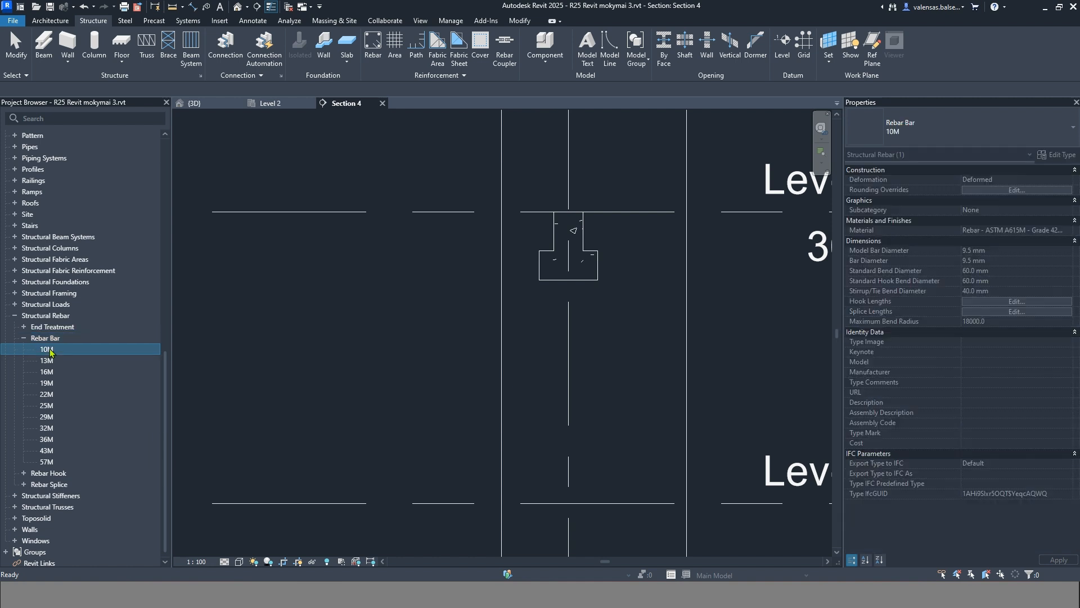
shift+click(55, 463)
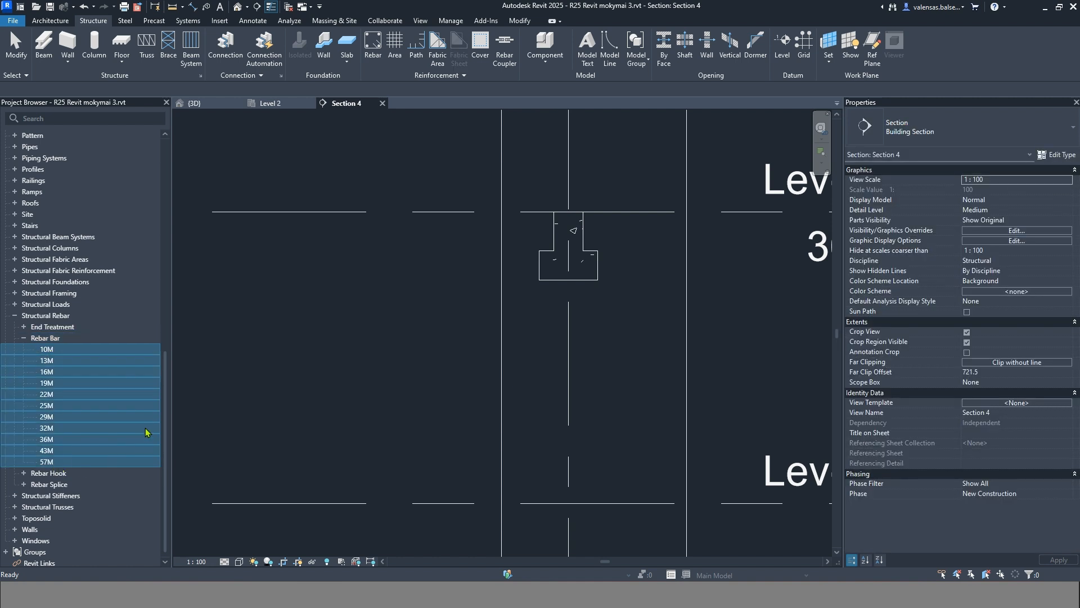
right_click(75, 354)
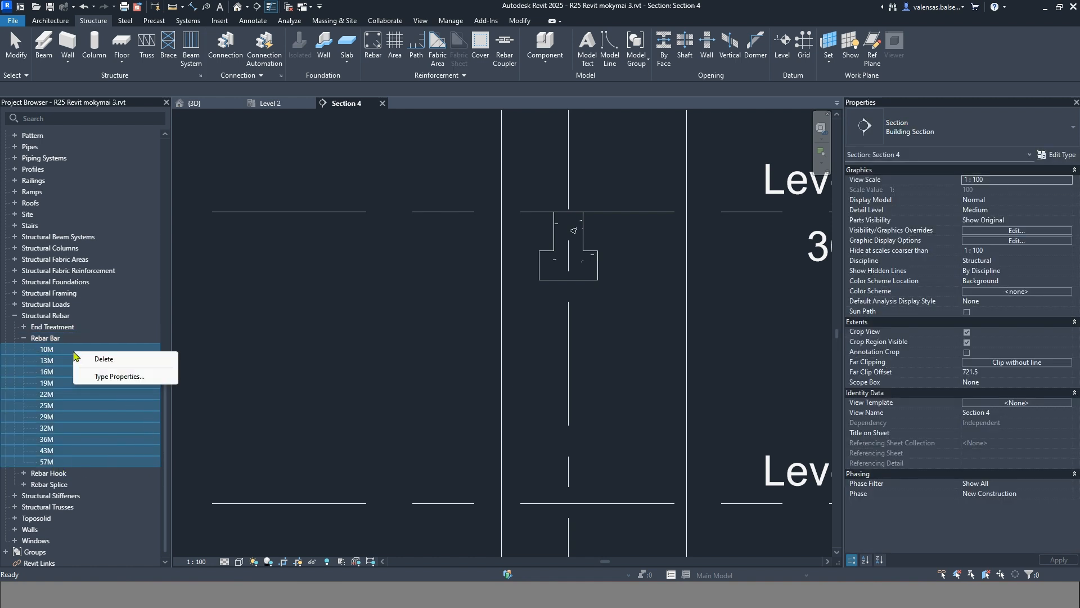
click(104, 360)
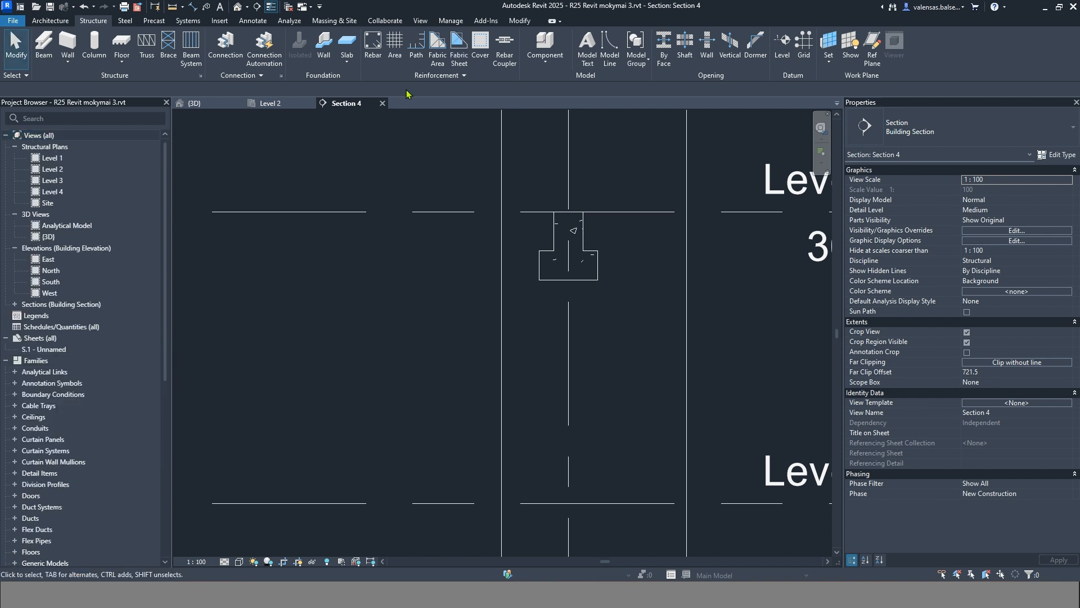
Load the Formsaver, Headed Anchor, Standard and Transition Coupler families from the Autodesk library, with English and Europe as language and region.
click(219, 20)
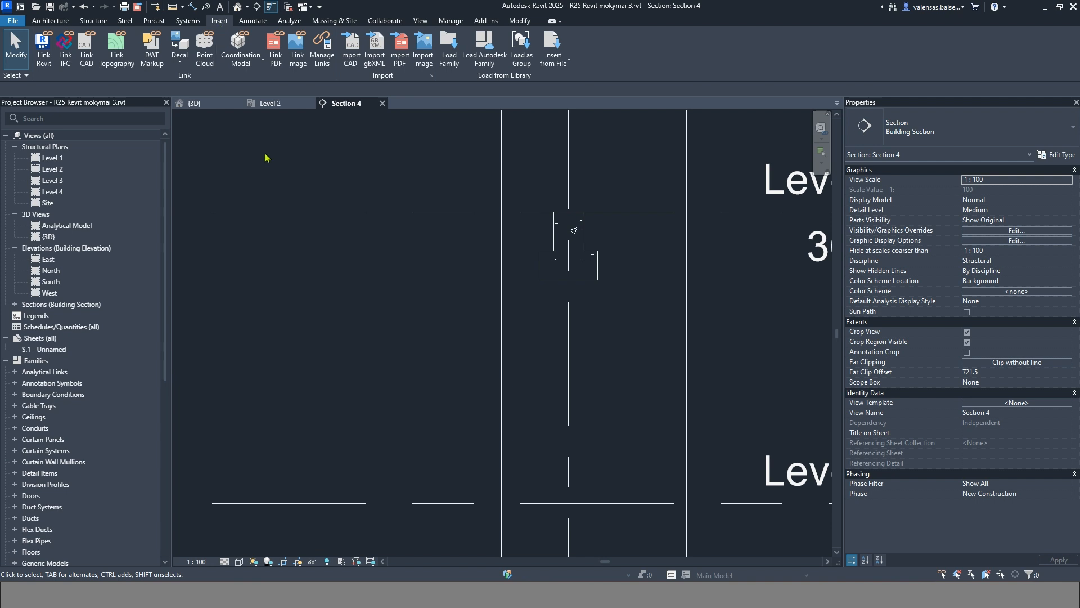
click(485, 52)
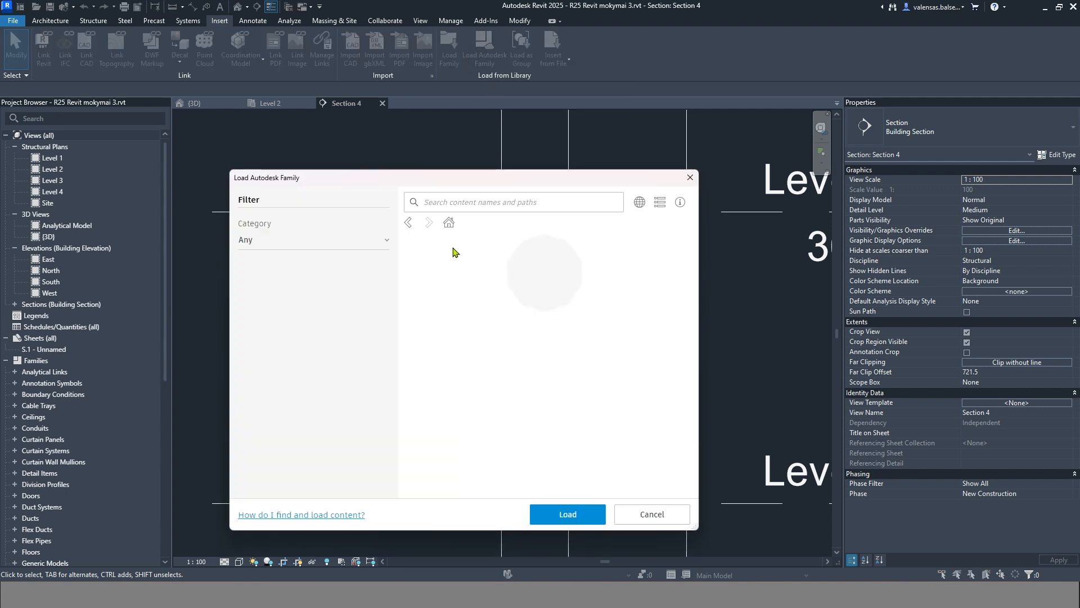
click(640, 202)
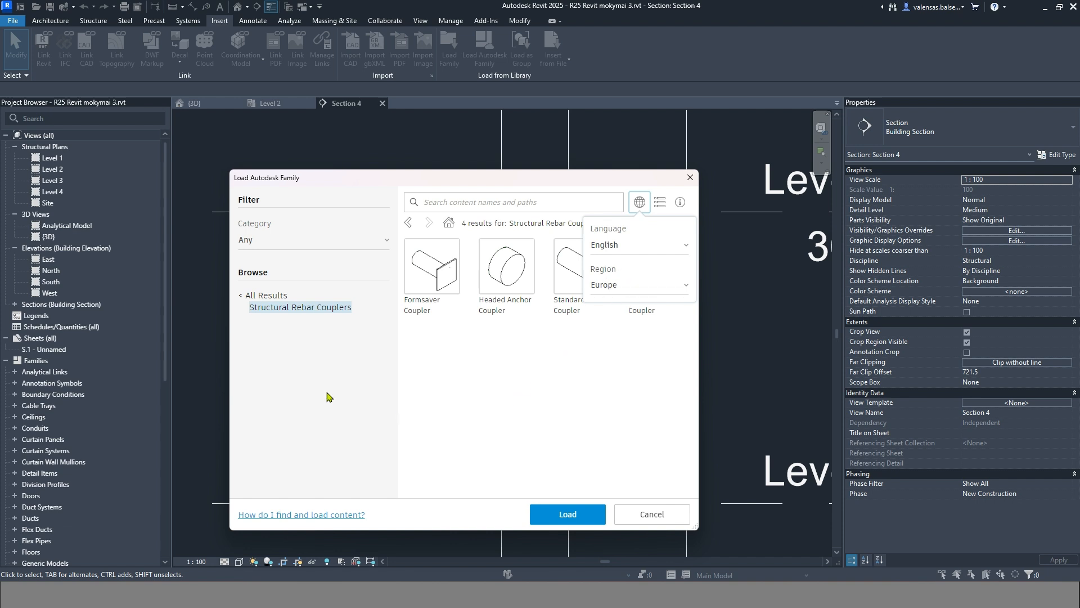
click(316, 314)
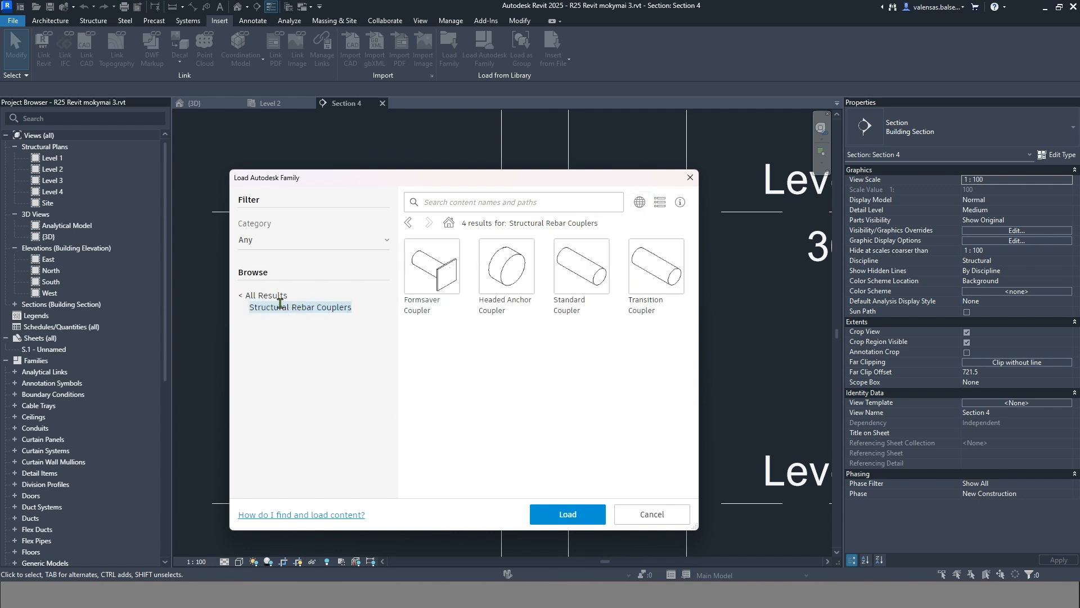
click(422, 273)
click(513, 275)
click(579, 274)
click(644, 274)
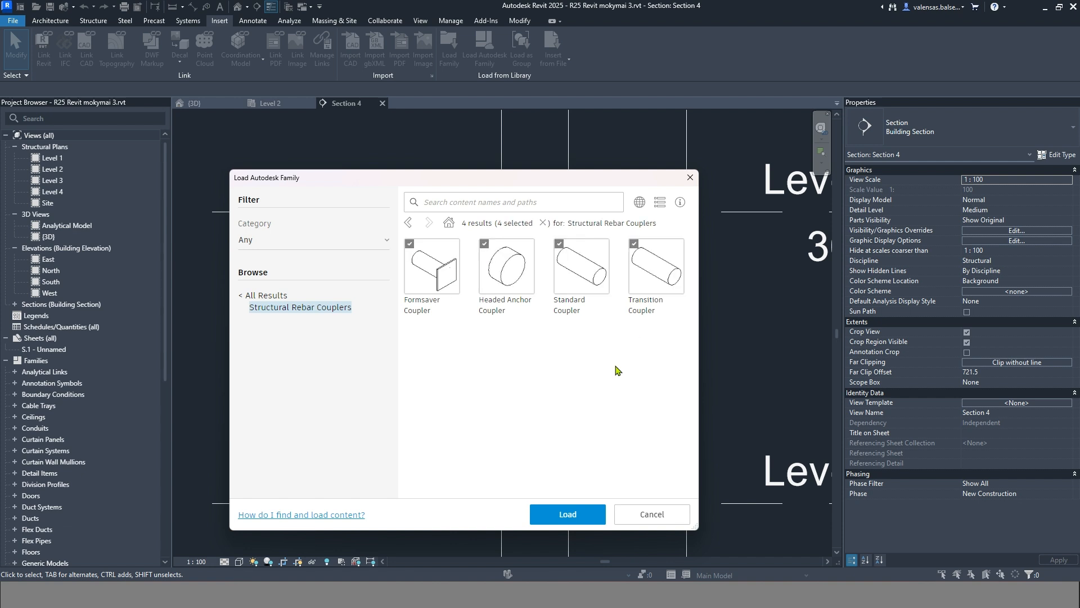
click(566, 514)
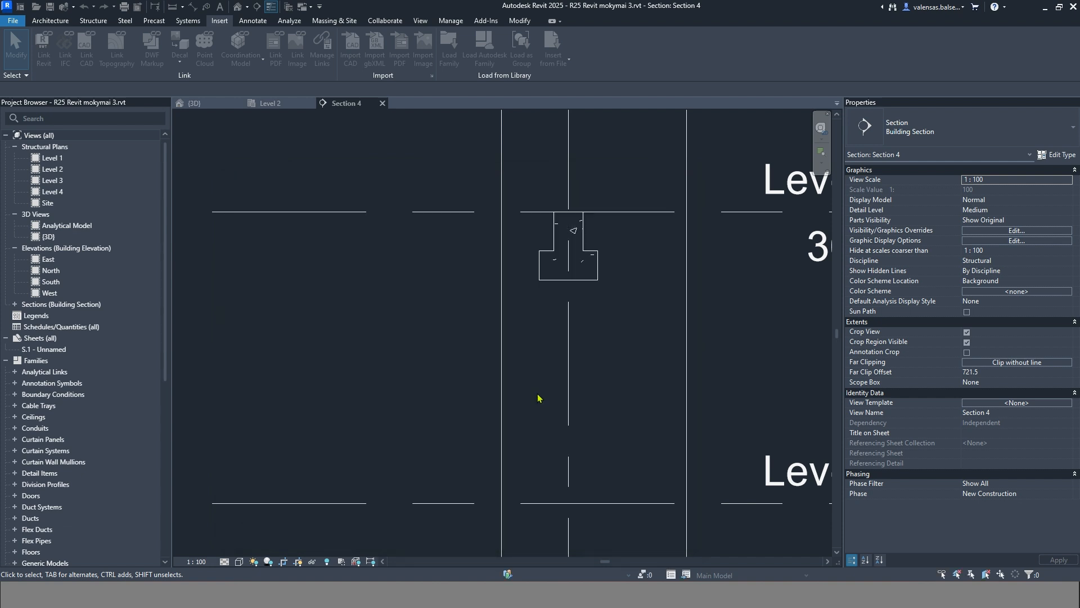
Load all Structural Rebar Shapes, 00 through 77, from the Autodesk library.
click(482, 50)
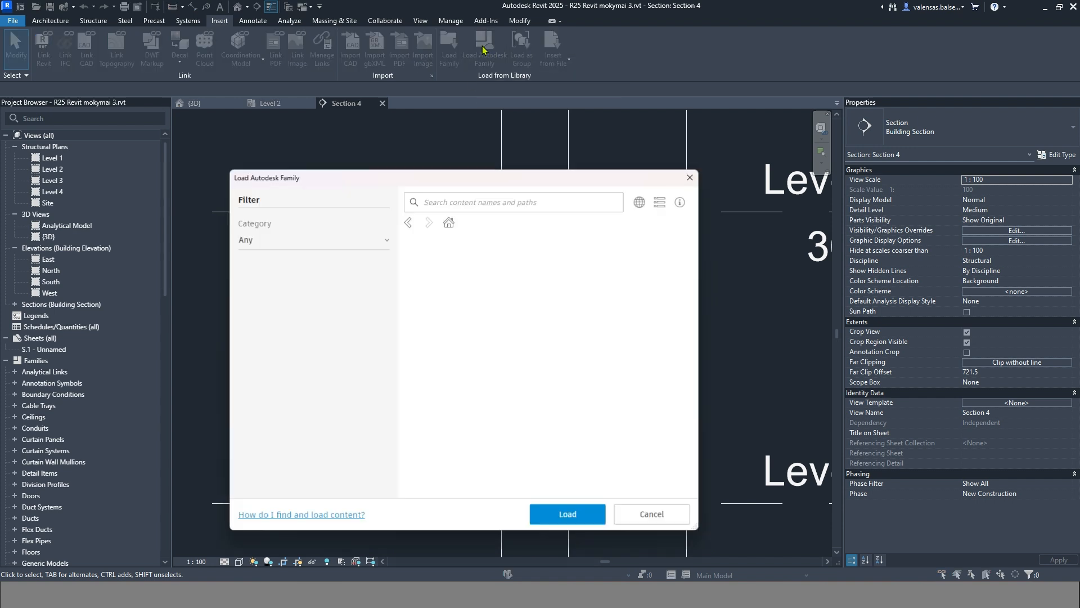
click(267, 300)
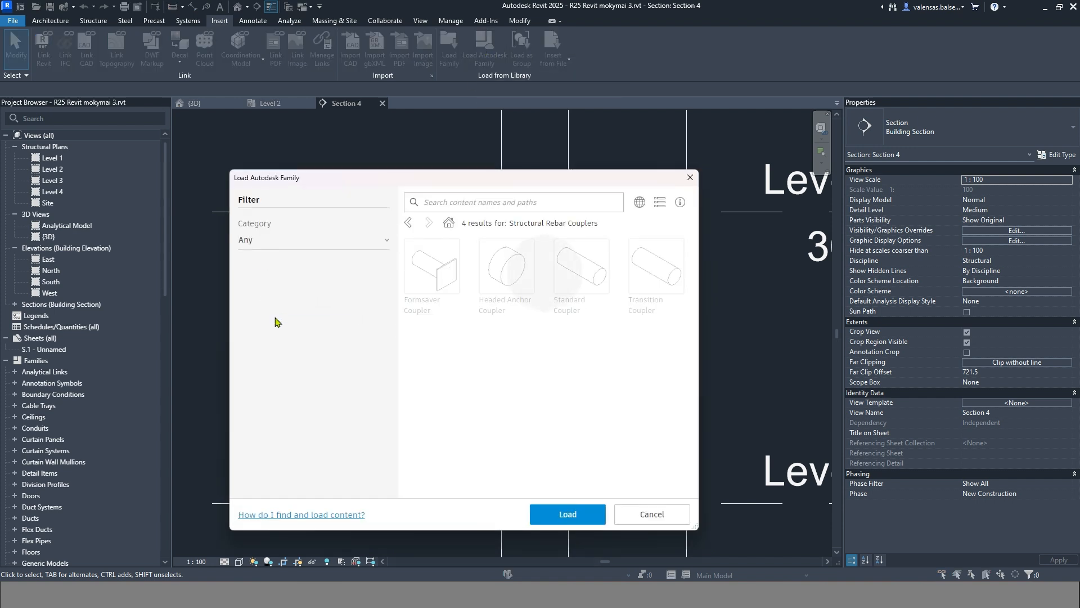
click(301, 356)
click(443, 262)
shift+click(432, 472)
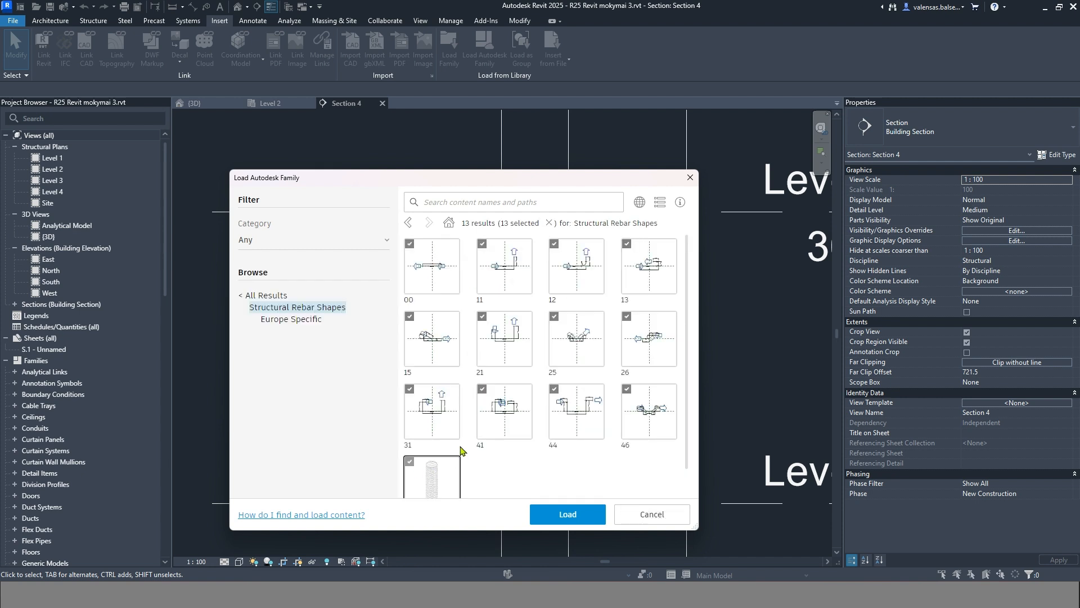
click(568, 513)
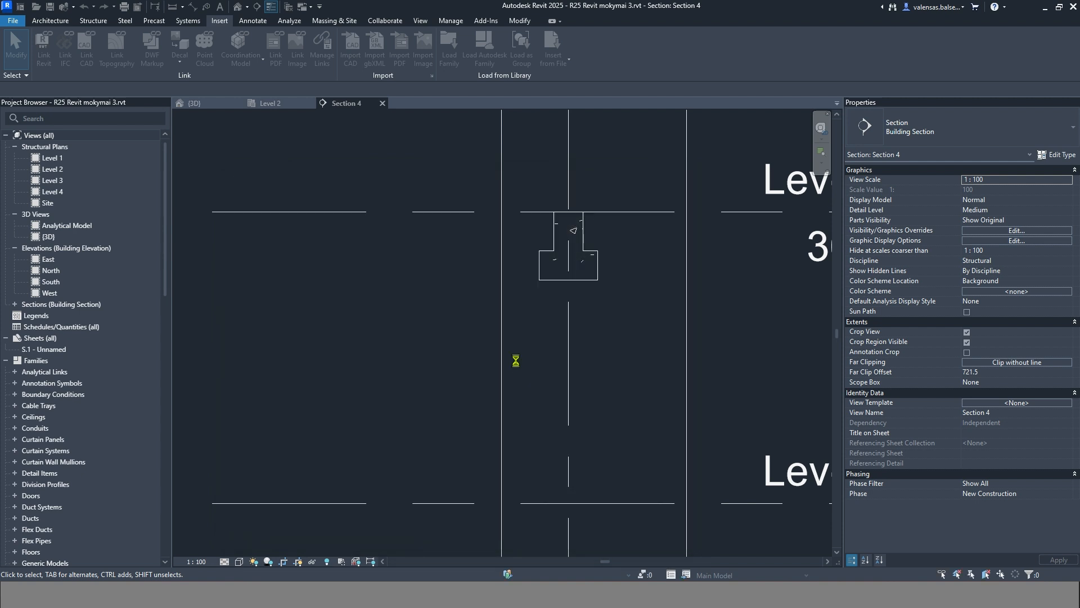
Review the loaded rebar bar types, rebar shapes and coupler families in the project's family list, including bar 8 500S, shape 13 and Formsaver Coupler.
scroll(112, 380, down, 15)
click(56, 339)
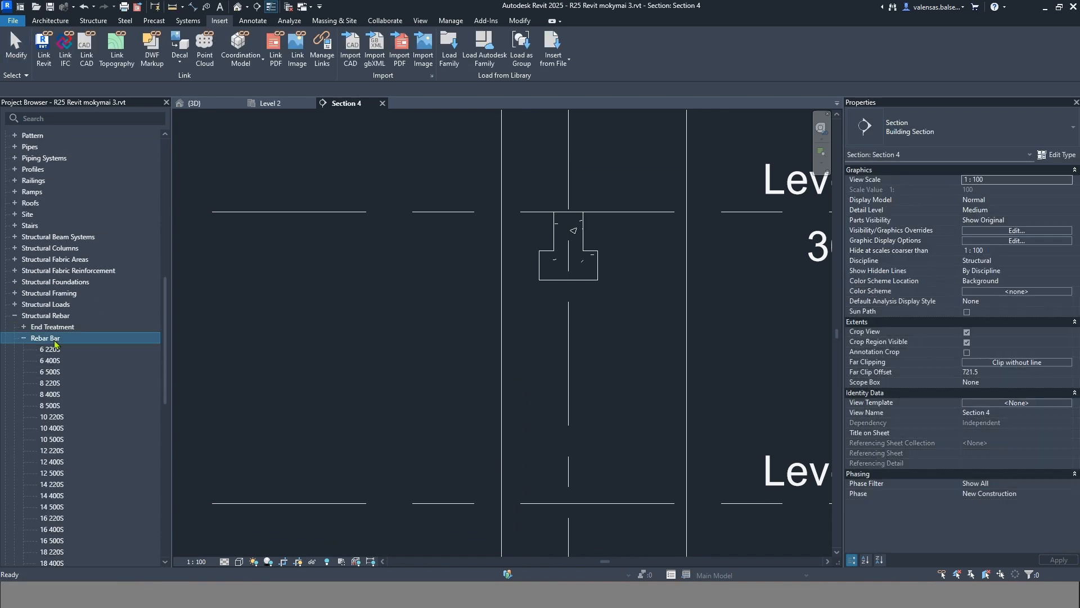
scroll(62, 338, down, 1)
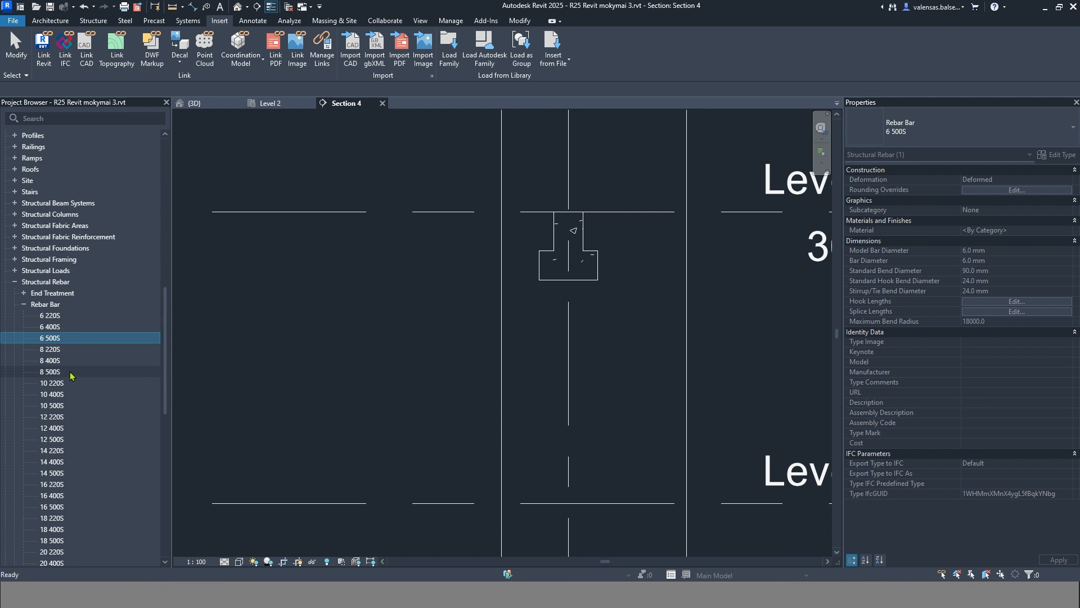
click(74, 371)
scroll(92, 426, down, 3)
scroll(93, 426, down, 10)
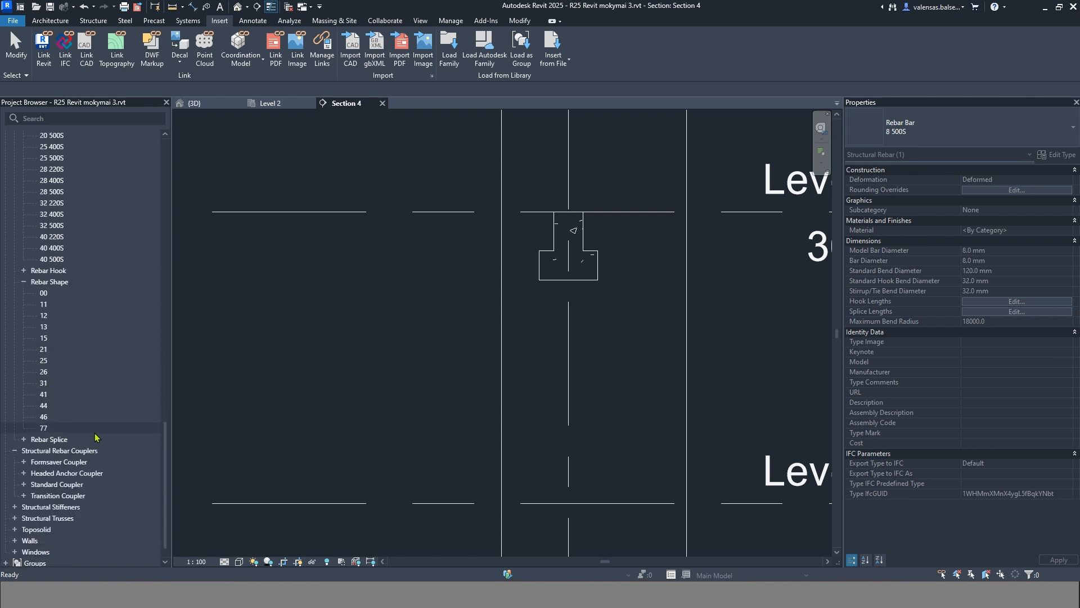
click(63, 326)
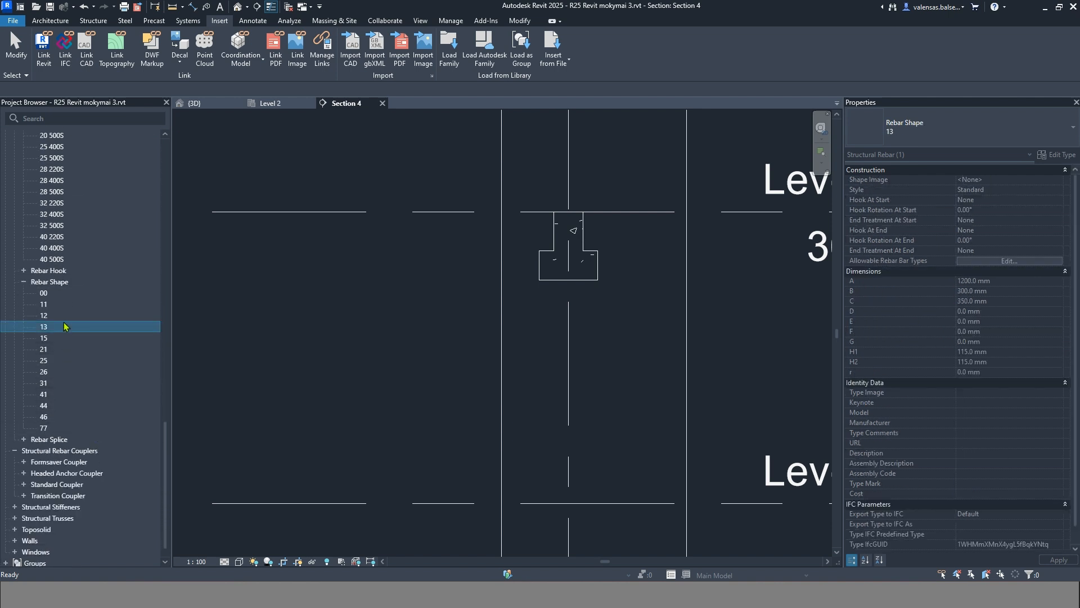
click(77, 462)
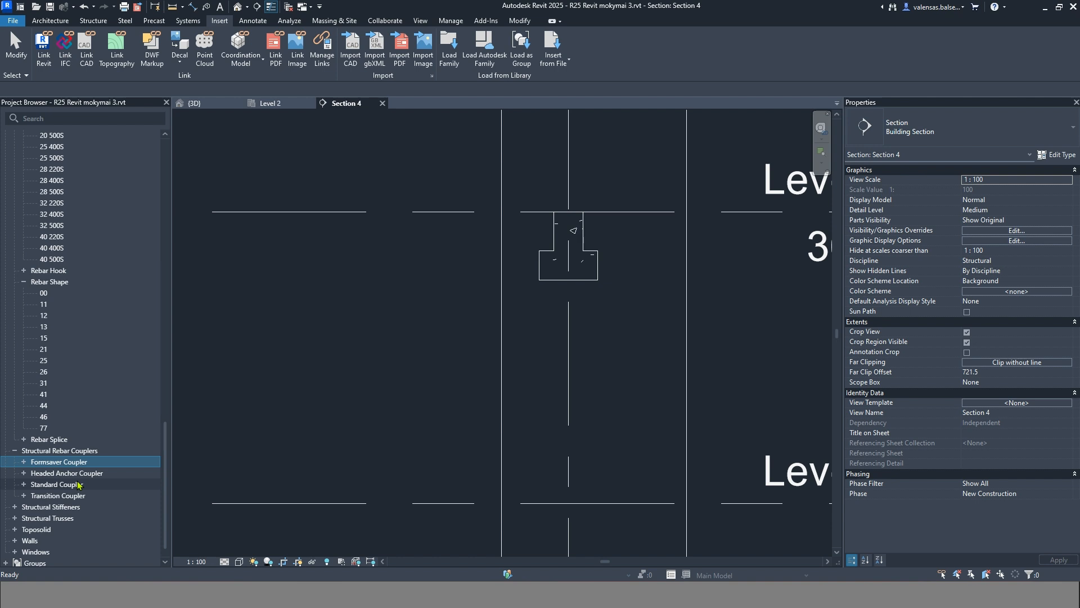
scroll(92, 483, up, 1)
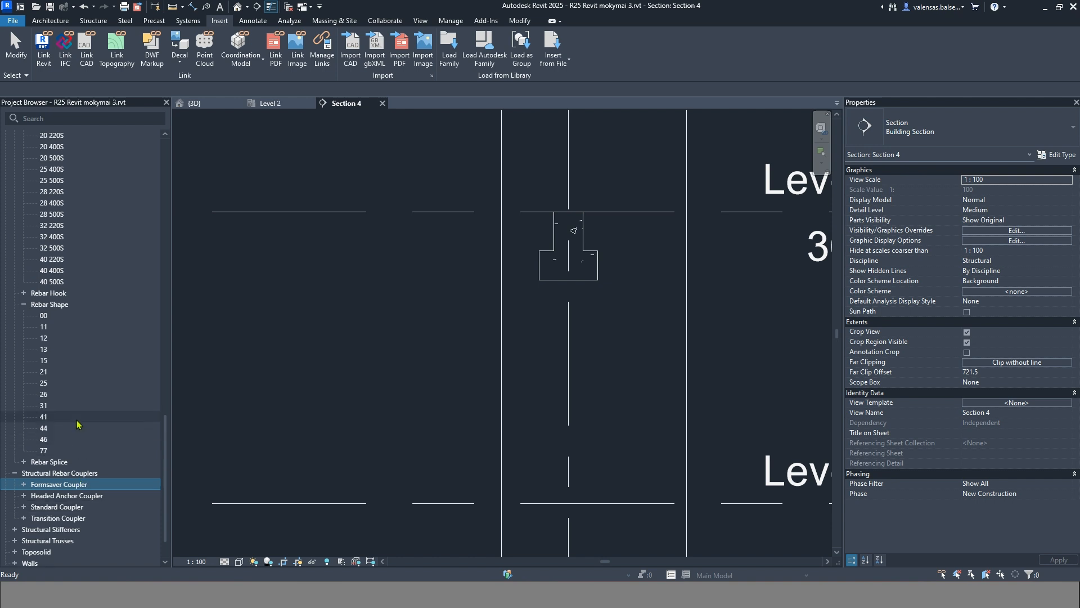
scroll(84, 338, up, 15)
scroll(645, 249, up, 2)
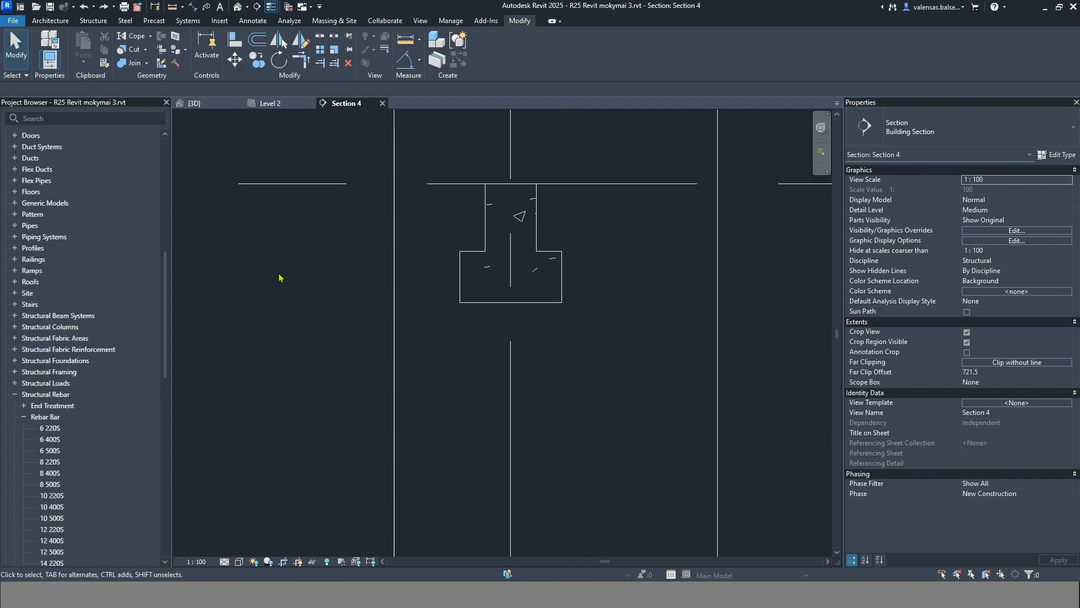
Start the Rebar tool in Section 4, accept the shape definition notice and examine shapes 11 and 21 among the loaded shapes.
click(101, 21)
click(371, 48)
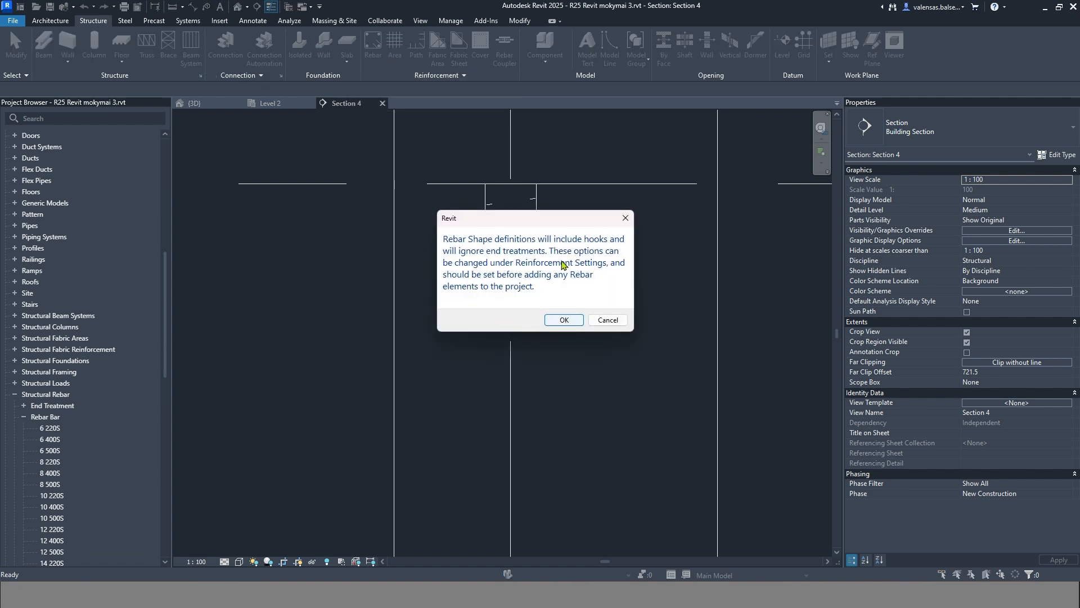
click(563, 321)
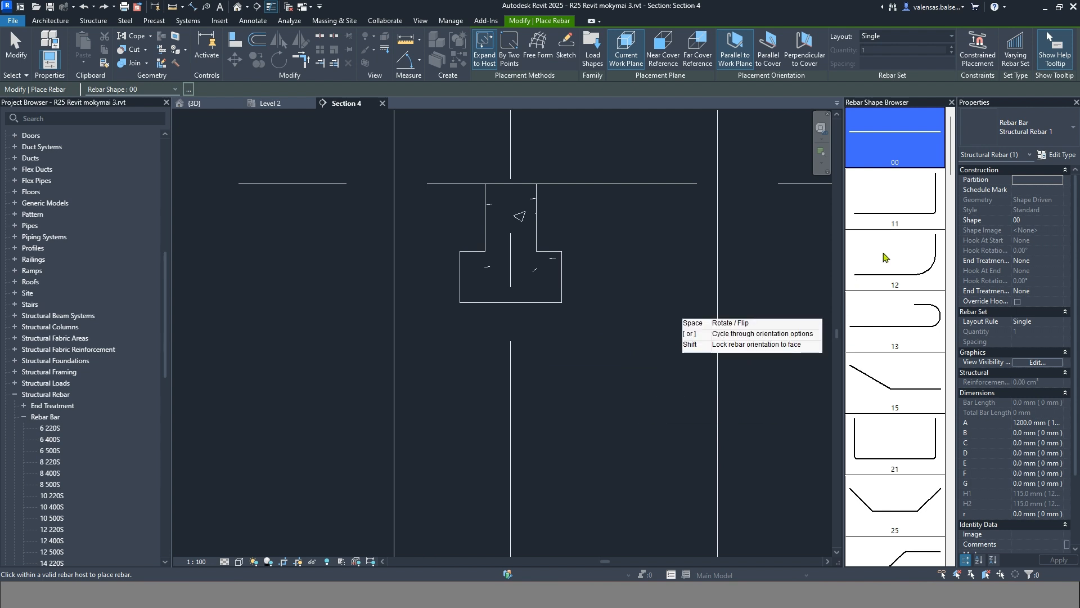
click(909, 213)
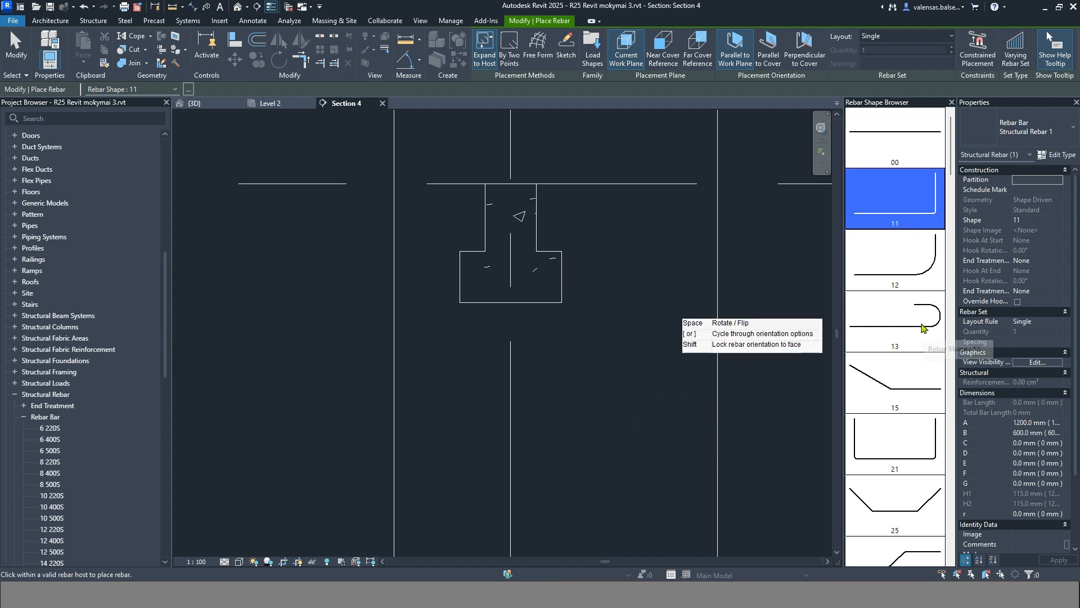
click(904, 450)
scroll(896, 388, down, 5)
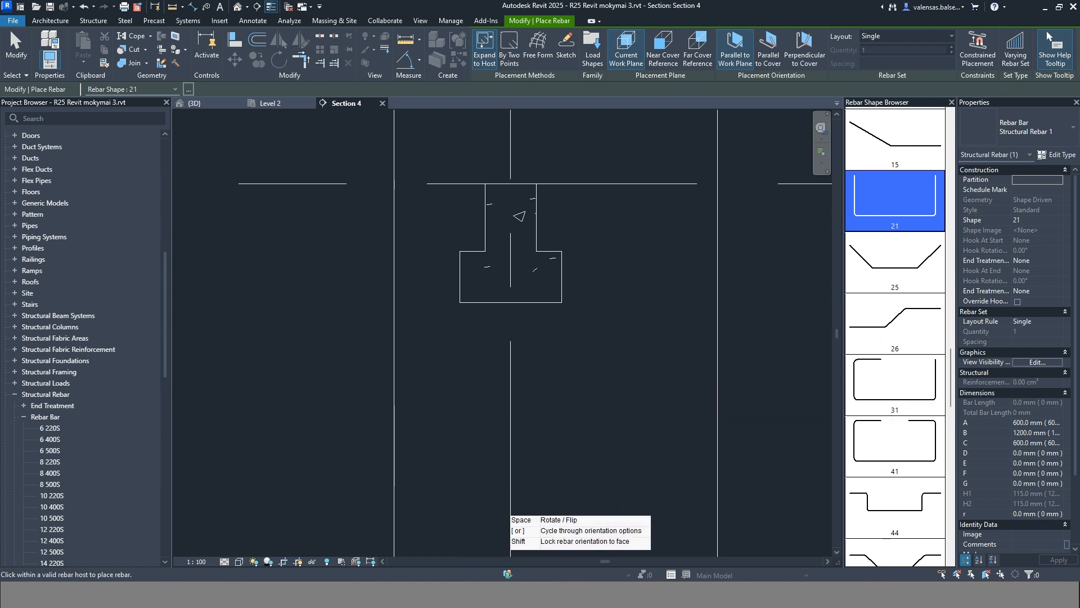
Switch to the web browser to compare the rebar shapes with the serfas.lt bending catalogue, return to Revit to examine the remaining shapes and shape 11, and end placement.
mouse_move(466, 594)
click(532, 546)
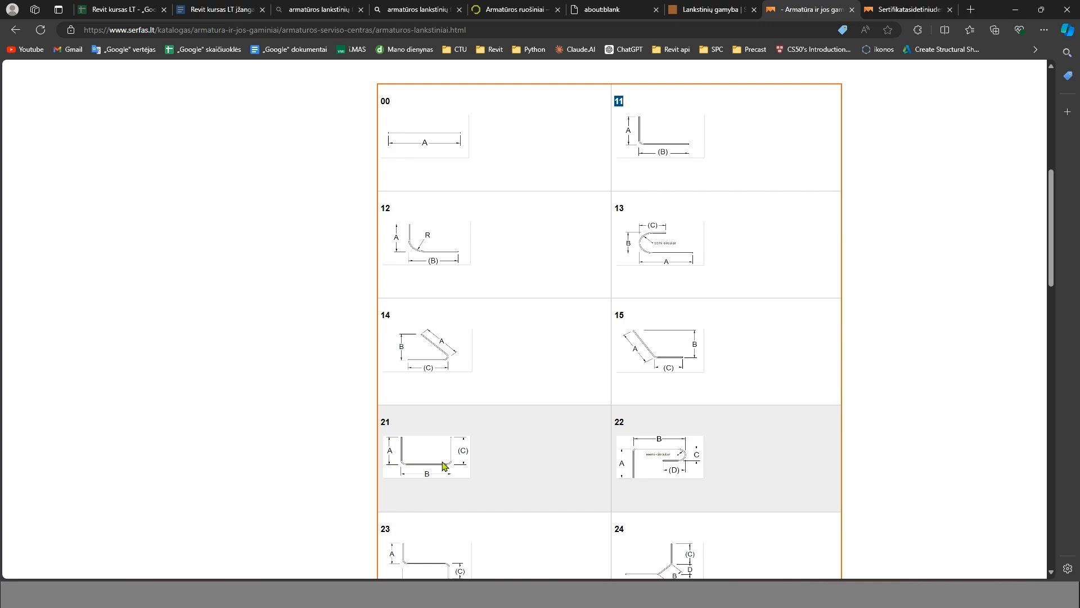
click(541, 541)
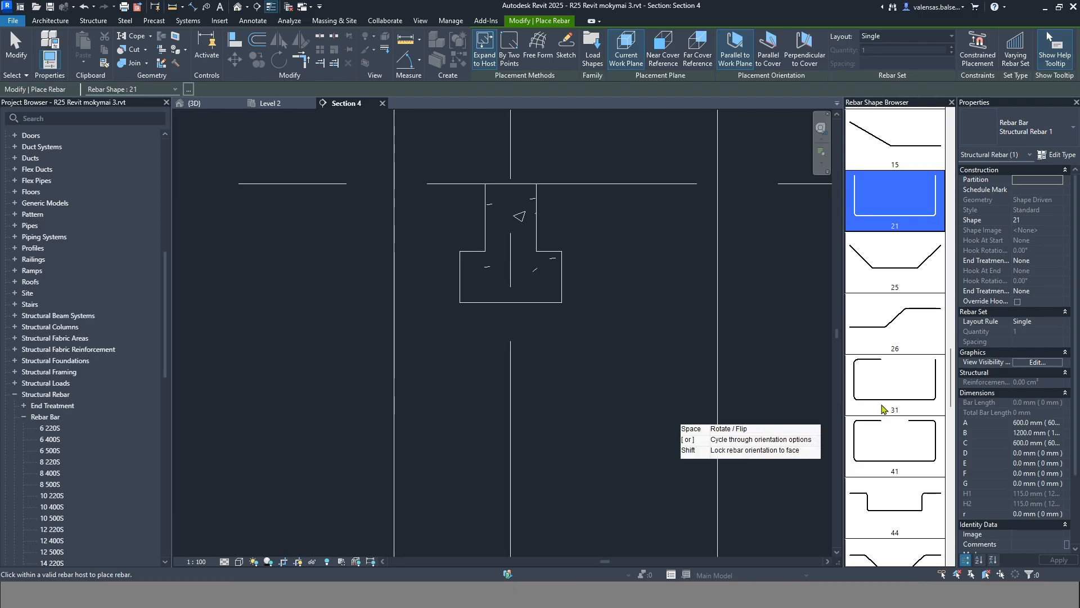
scroll(888, 315, down, 3)
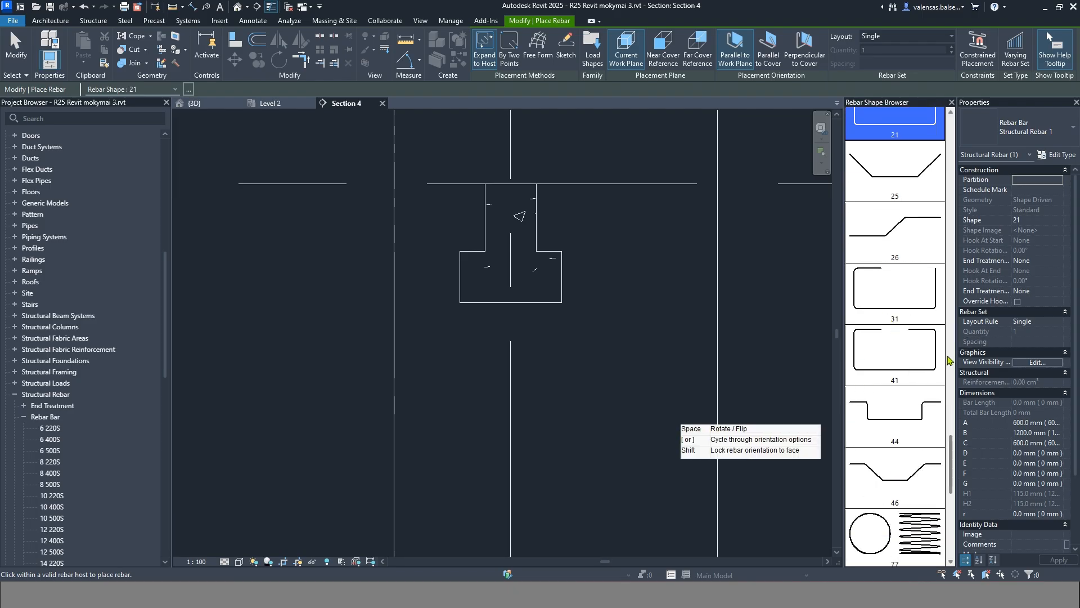
scroll(918, 390, up, 3)
scroll(918, 391, up, 3)
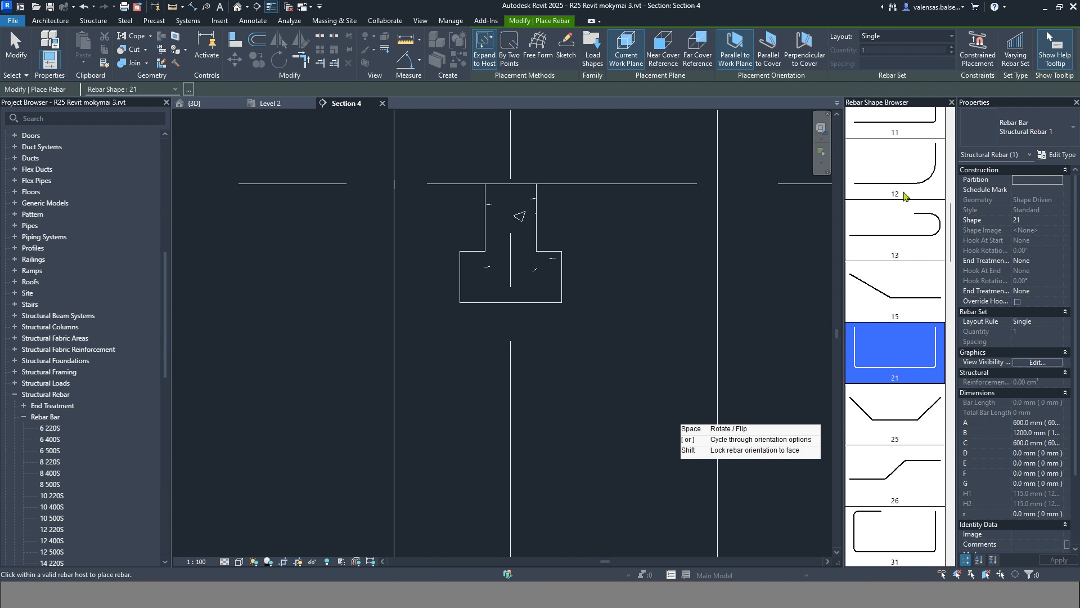
scroll(903, 196, up, 2)
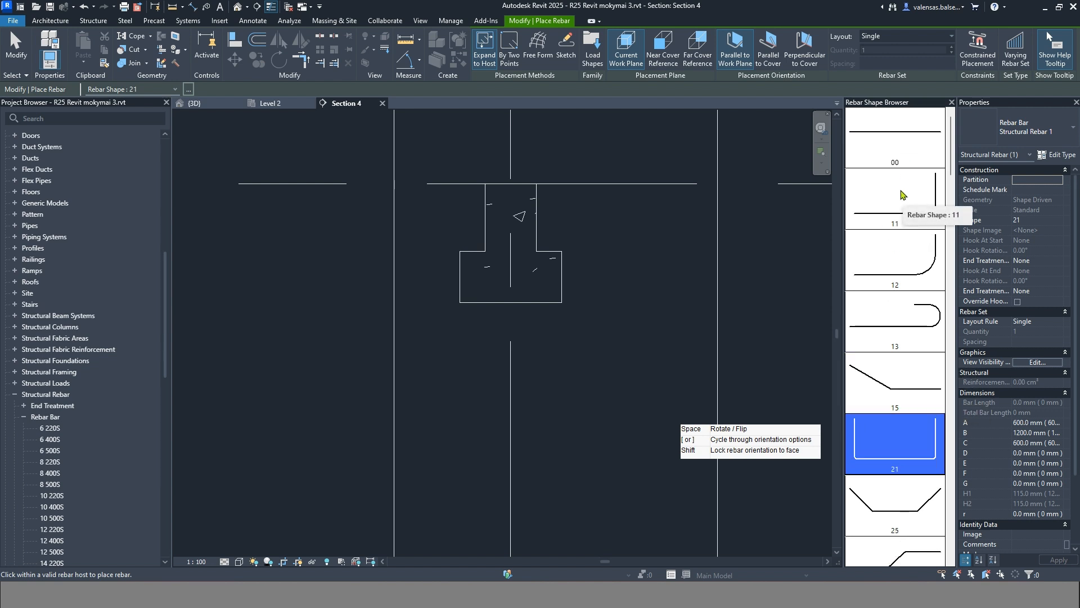
click(901, 195)
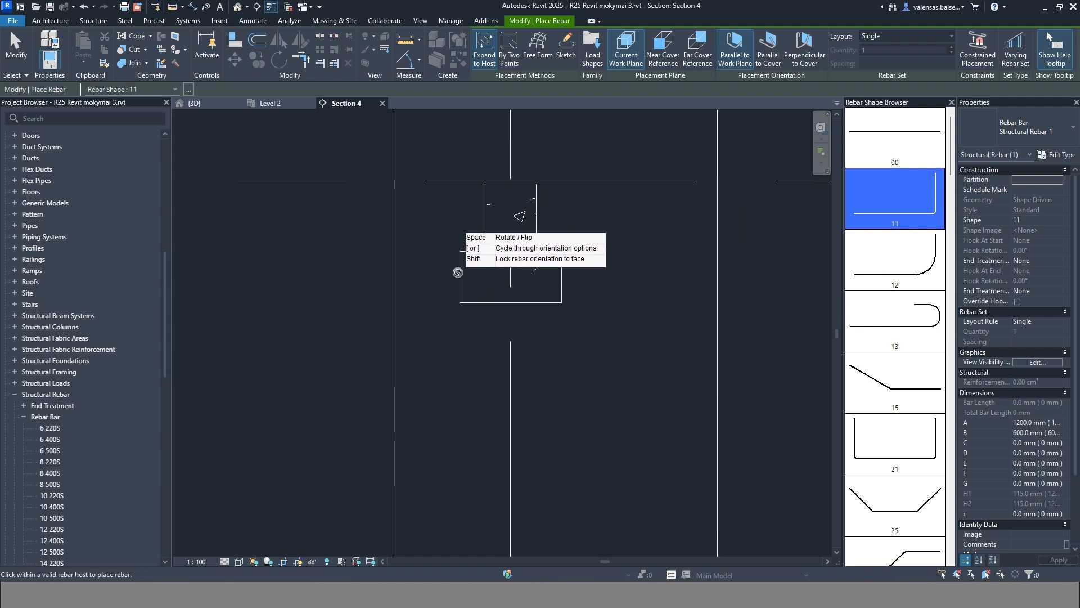
key(Escape)
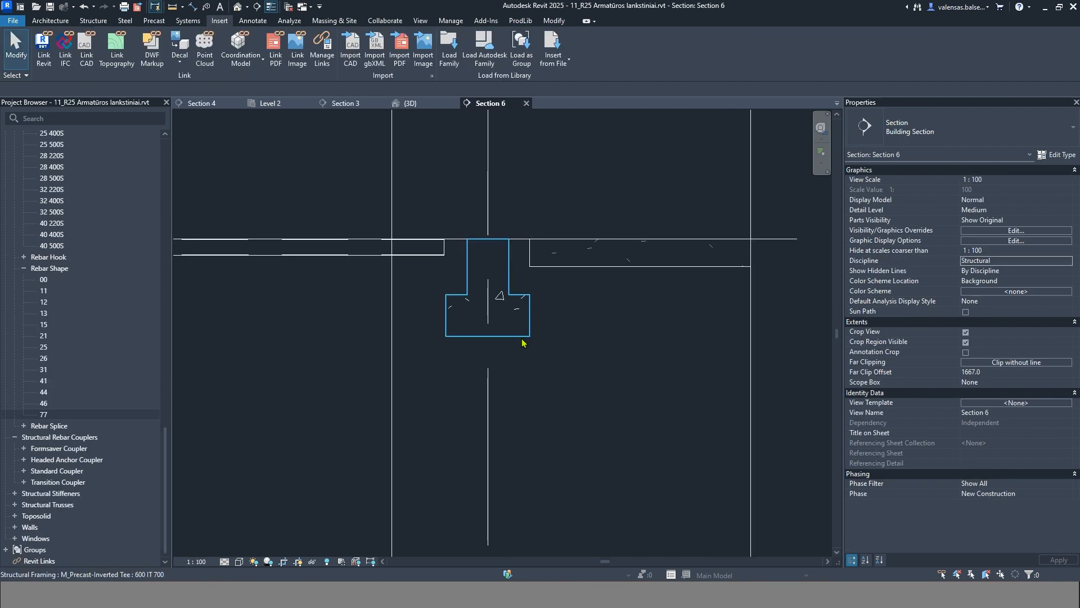
Start a sketched rebar in Section 6 with the 600 IT 700 precast inverted tee beam as its host.
click(526, 336)
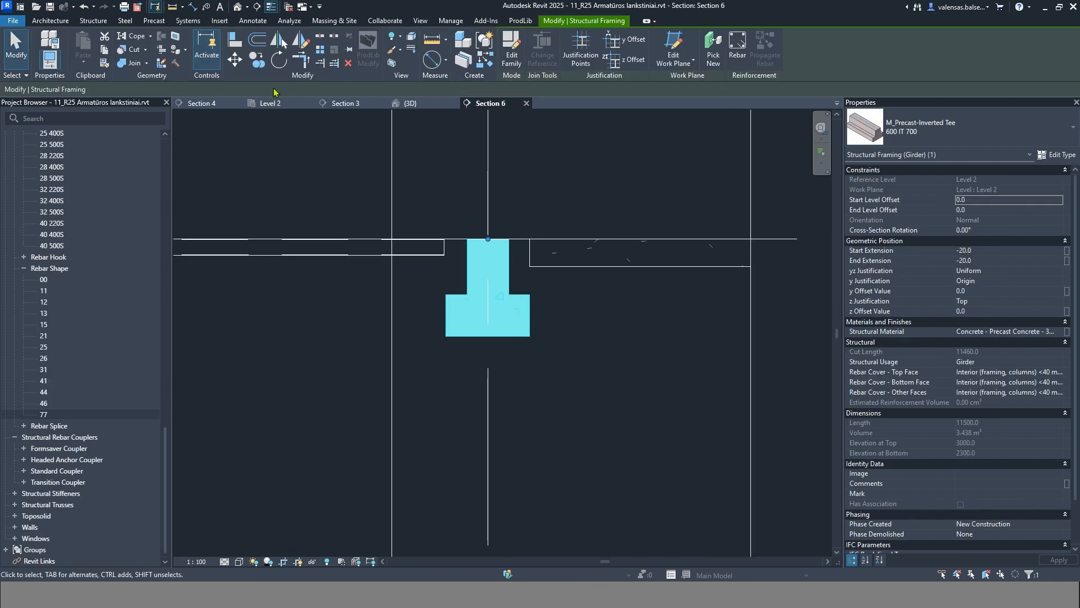
click(94, 21)
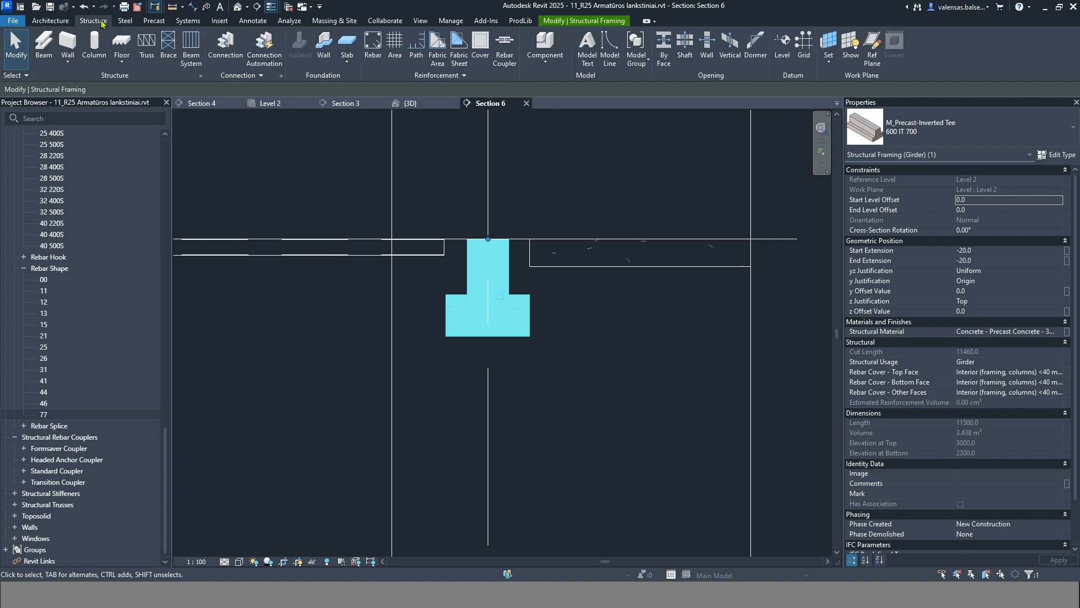
click(373, 45)
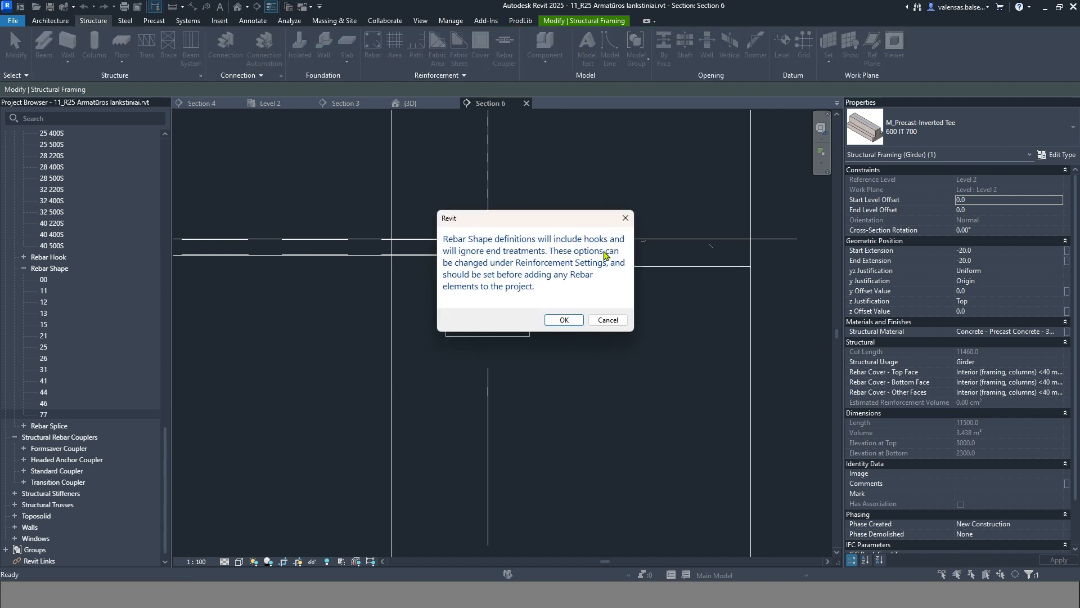
click(560, 321)
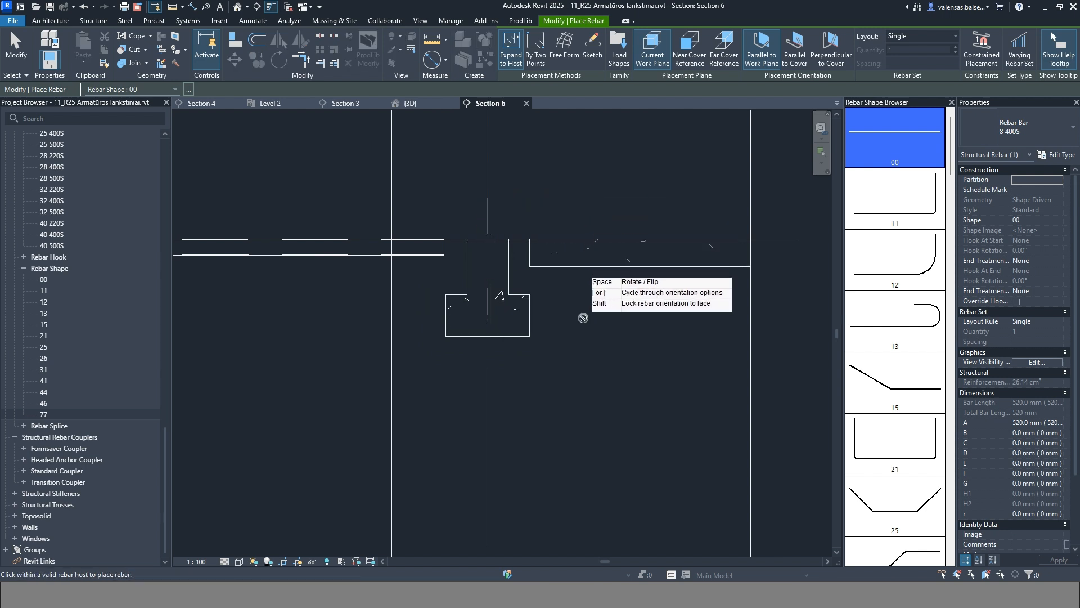
scroll(894, 315, down, 8)
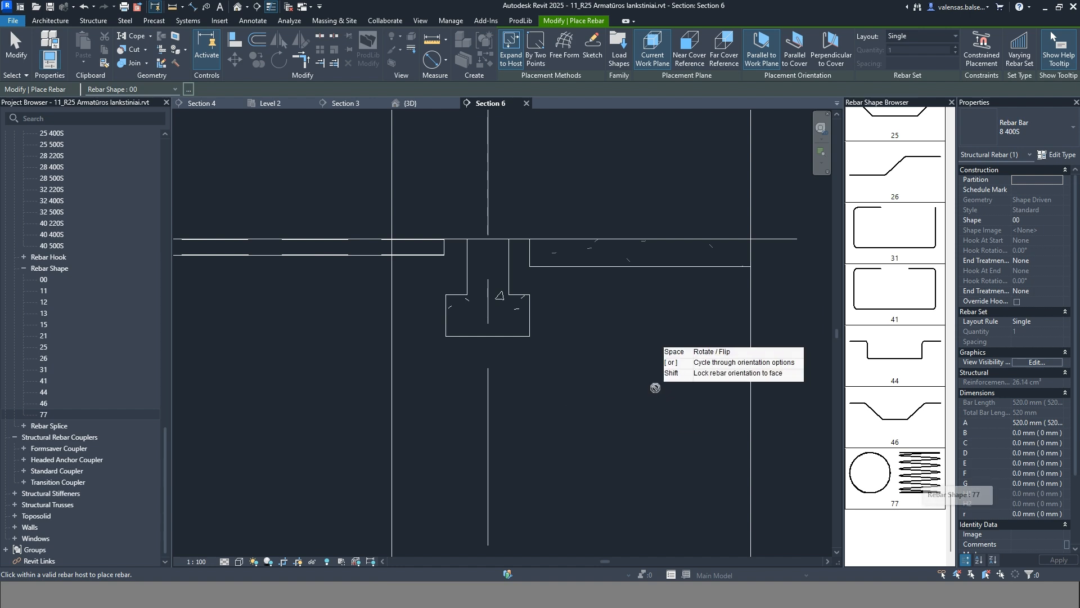
click(593, 48)
click(529, 338)
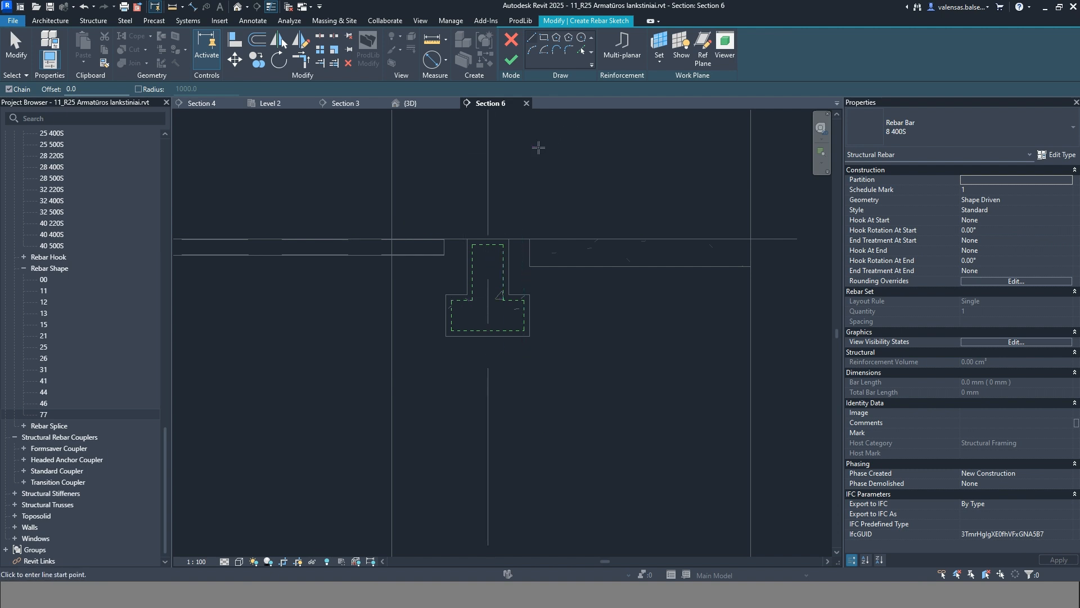
Sketch a rectangular bar about 220 by 620 mm along the beam's cover lines, from the stem's top to the flange's bottom.
click(472, 245)
click(503, 331)
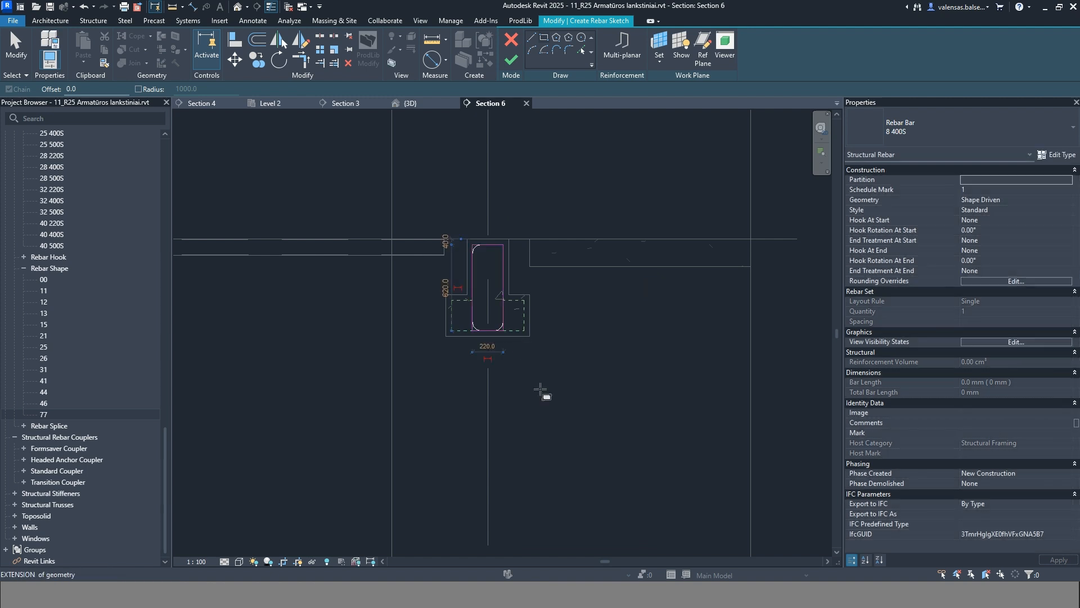
scroll(510, 279, up, 3)
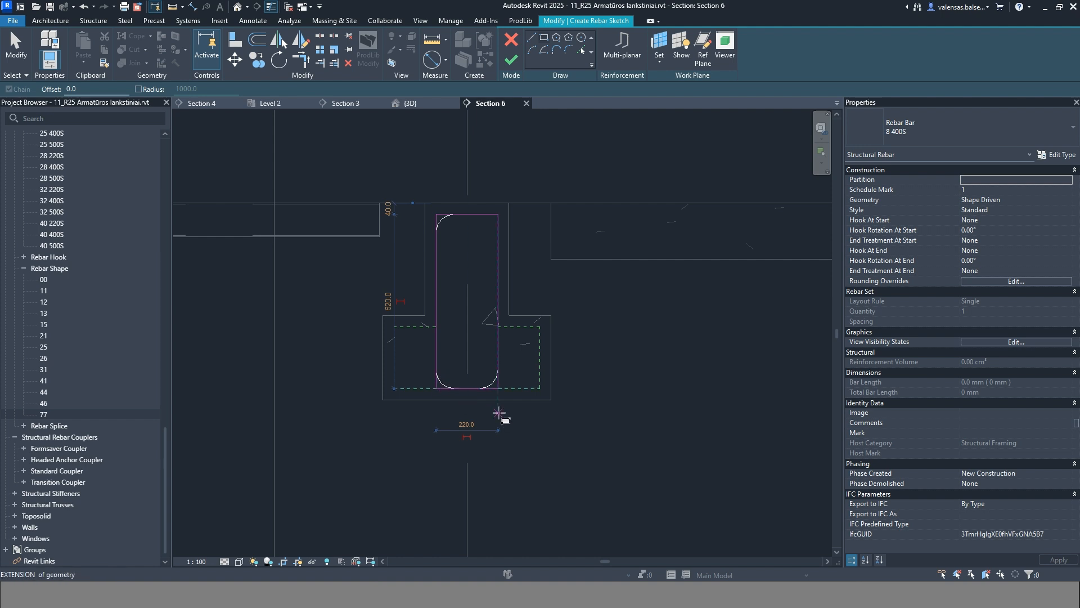
key(Escape)
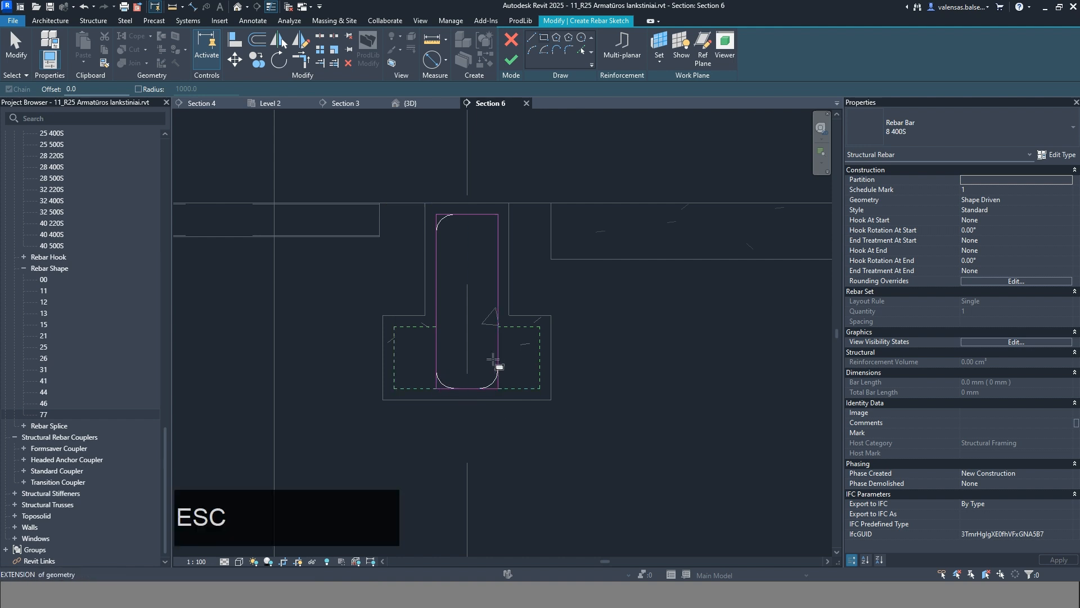
key(Escape)
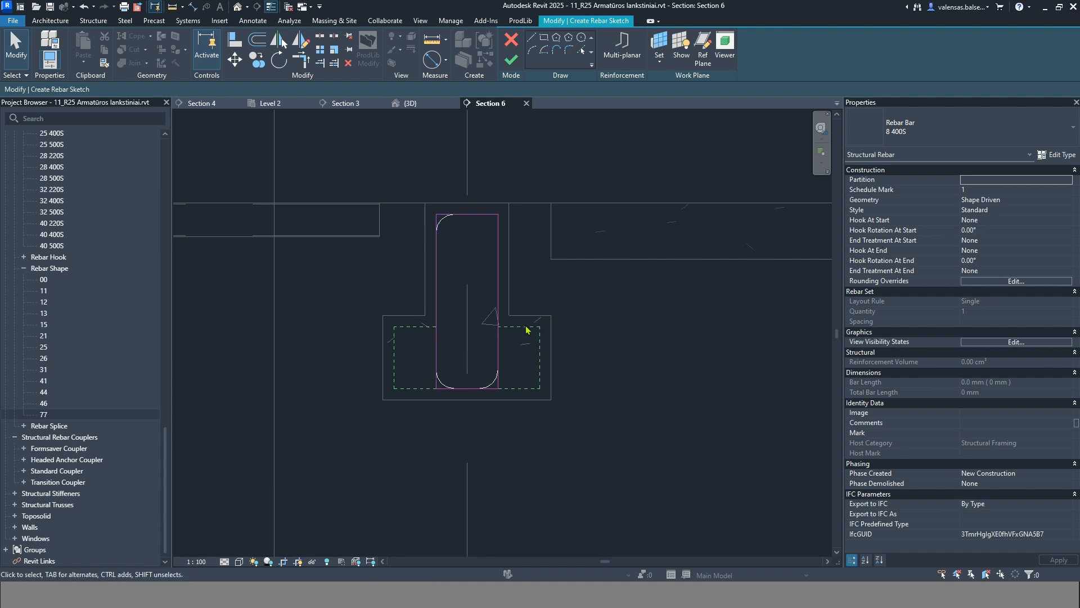
Set the sketched rebar's style to Stirrup / Tie.
click(1013, 209)
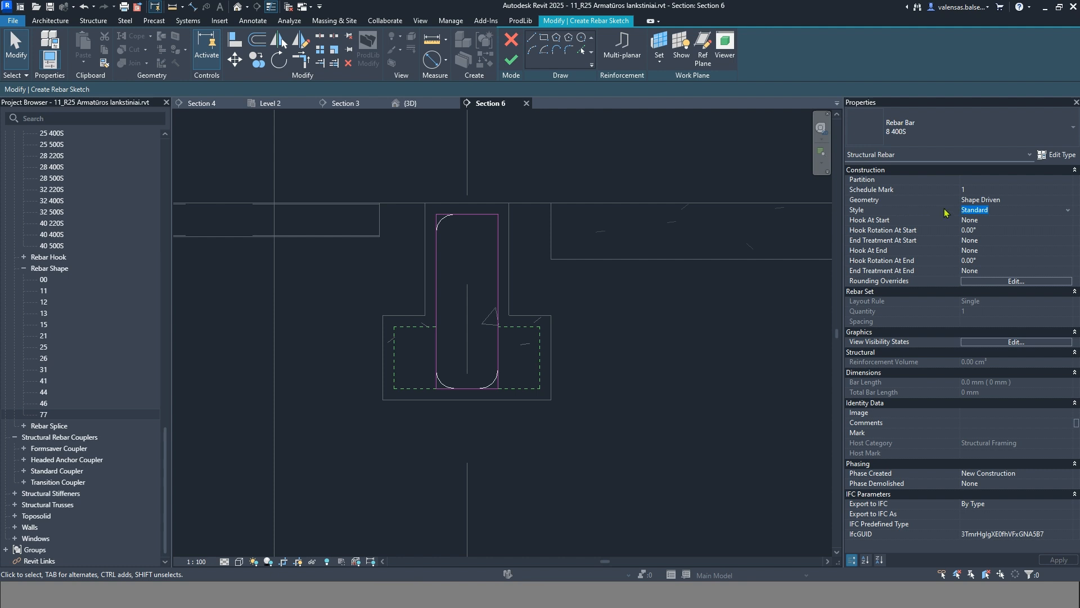
click(1068, 211)
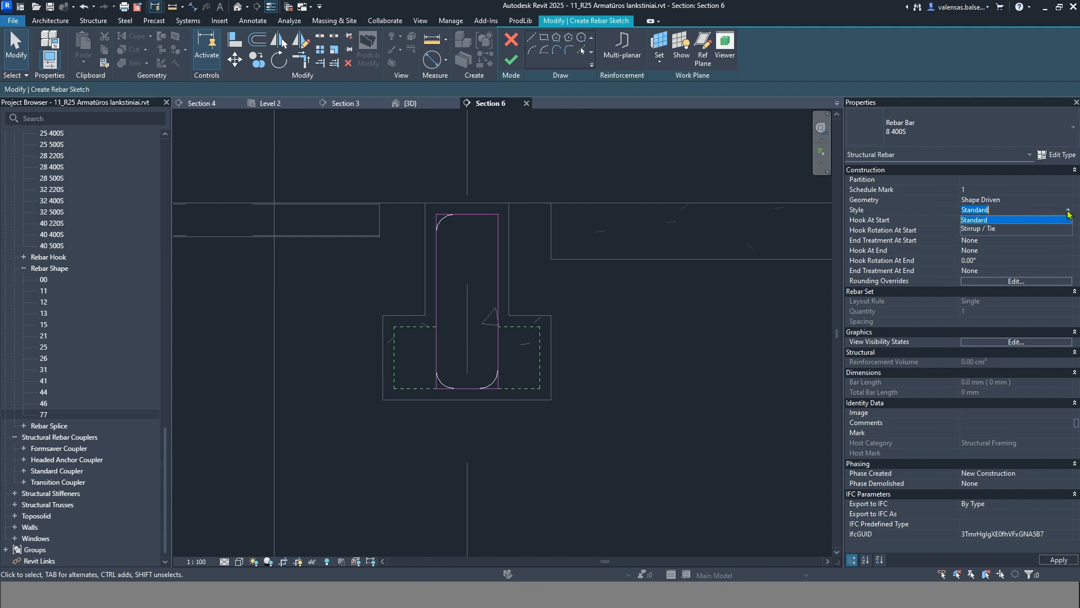
click(997, 229)
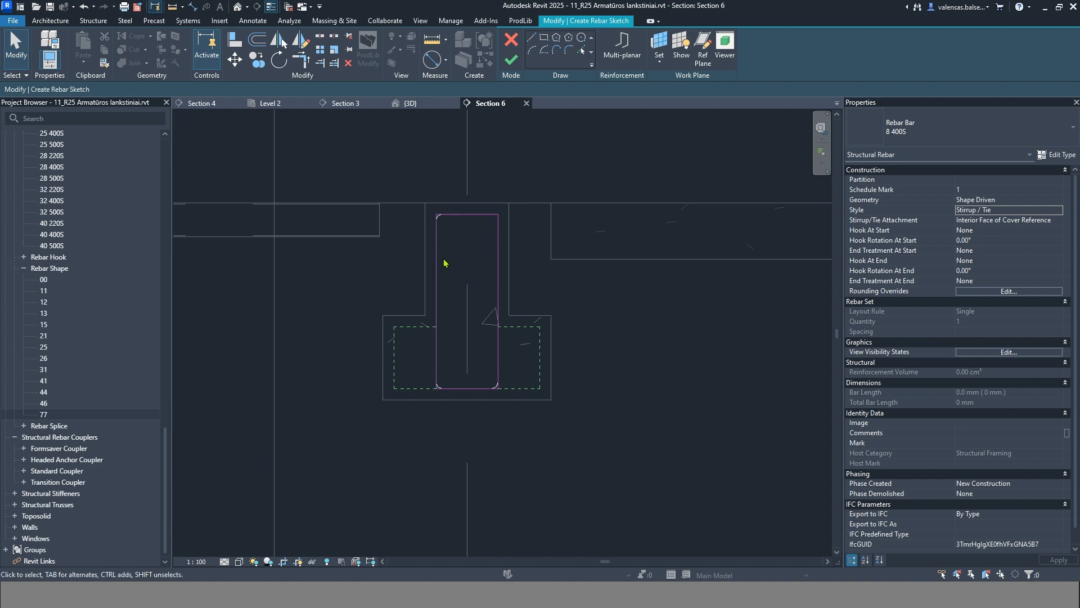
Examine the standard, hook and stirrup/tie bend diameters in the 8 400S bar's type properties.
click(1053, 155)
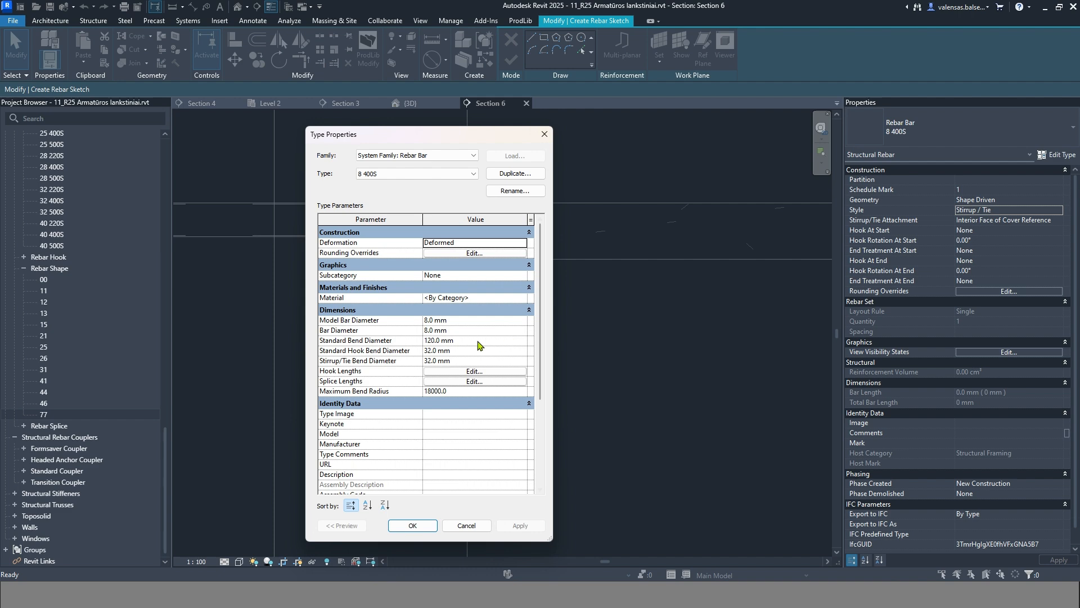
click(461, 331)
click(466, 341)
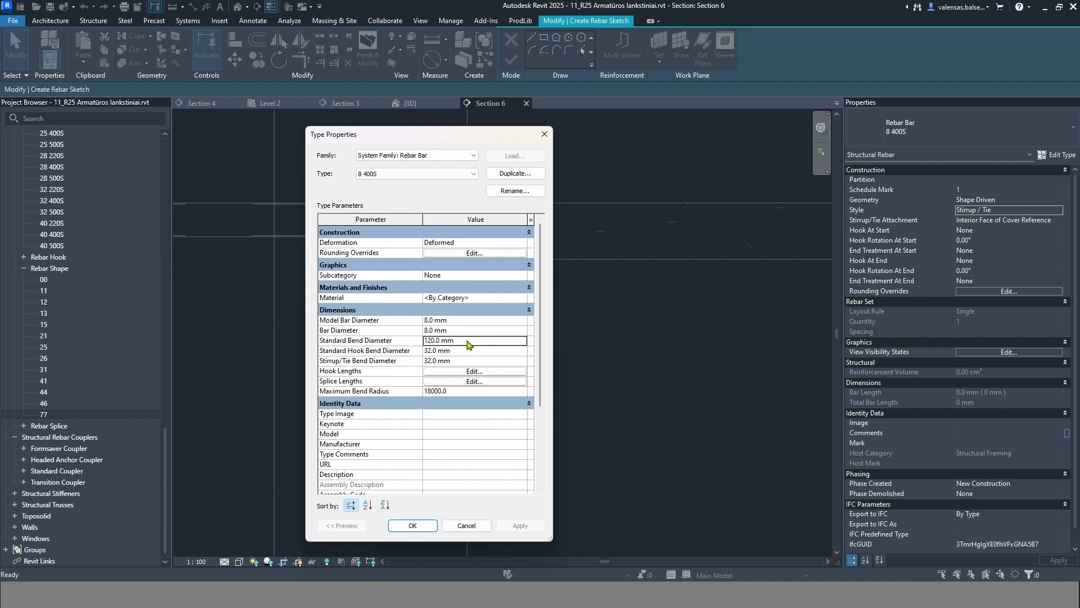
click(467, 352)
click(470, 361)
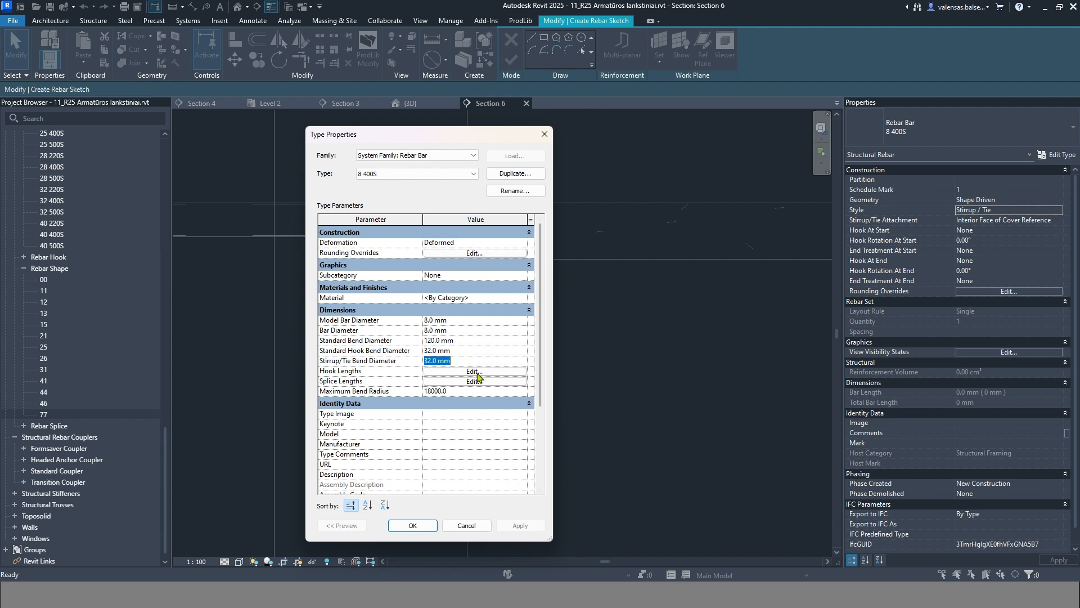
click(544, 133)
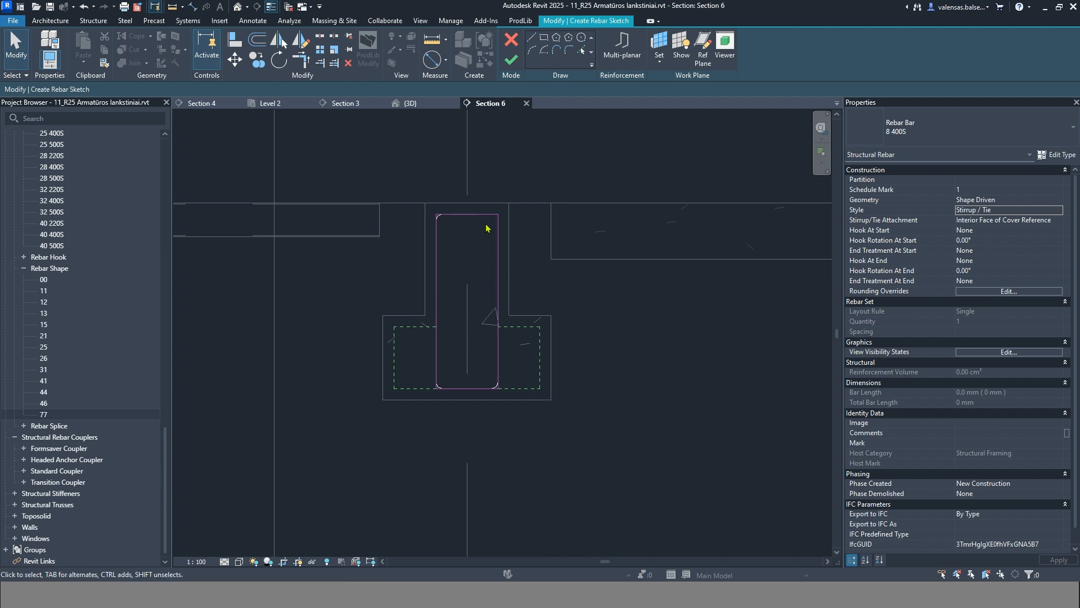
Set the hooks at both ends of the bar to Stirrup/Tie - 135 deg. and finish the rebar sketch.
click(1046, 250)
click(1055, 233)
click(1059, 231)
click(1049, 261)
click(1058, 260)
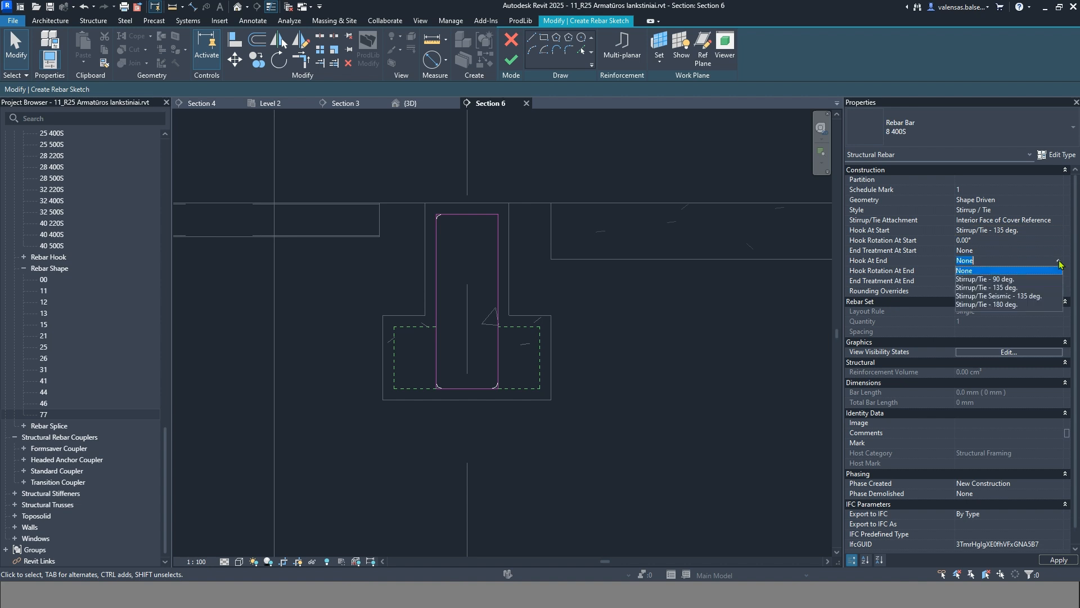
click(1013, 288)
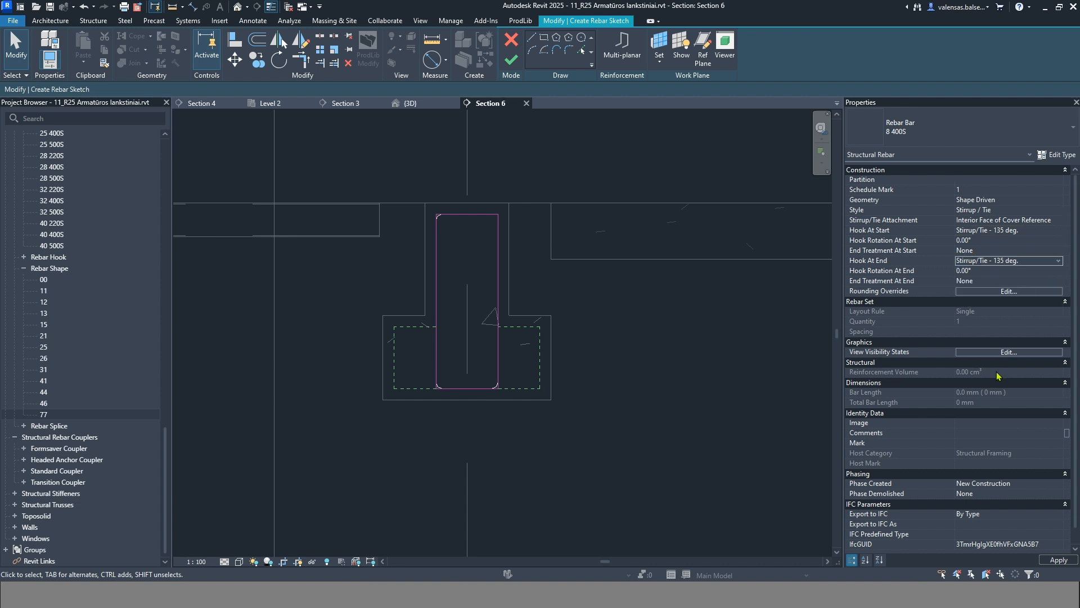
click(1053, 560)
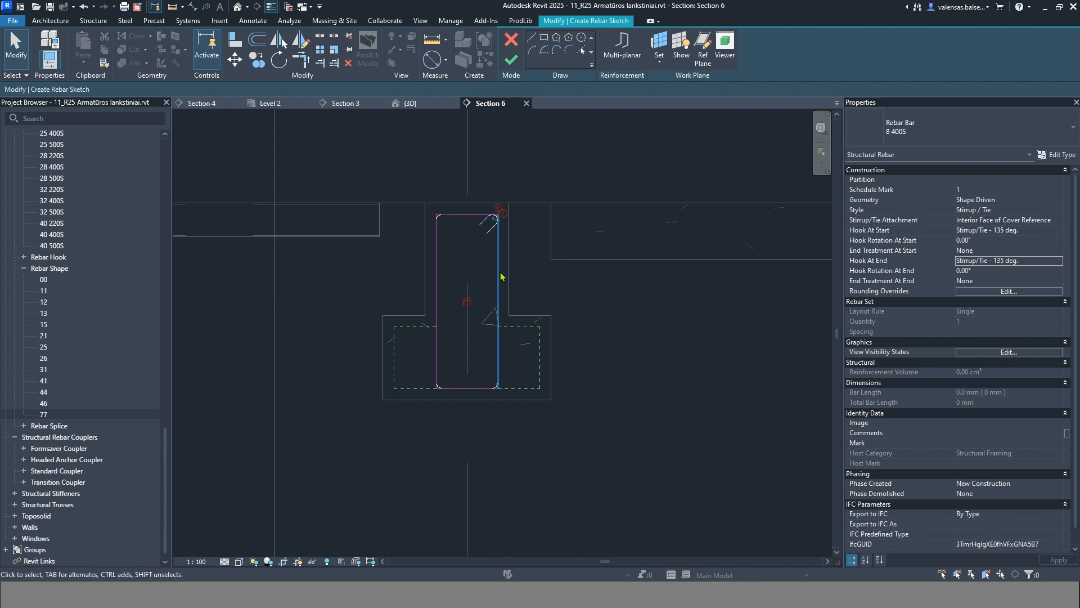
click(511, 59)
key(Escape)
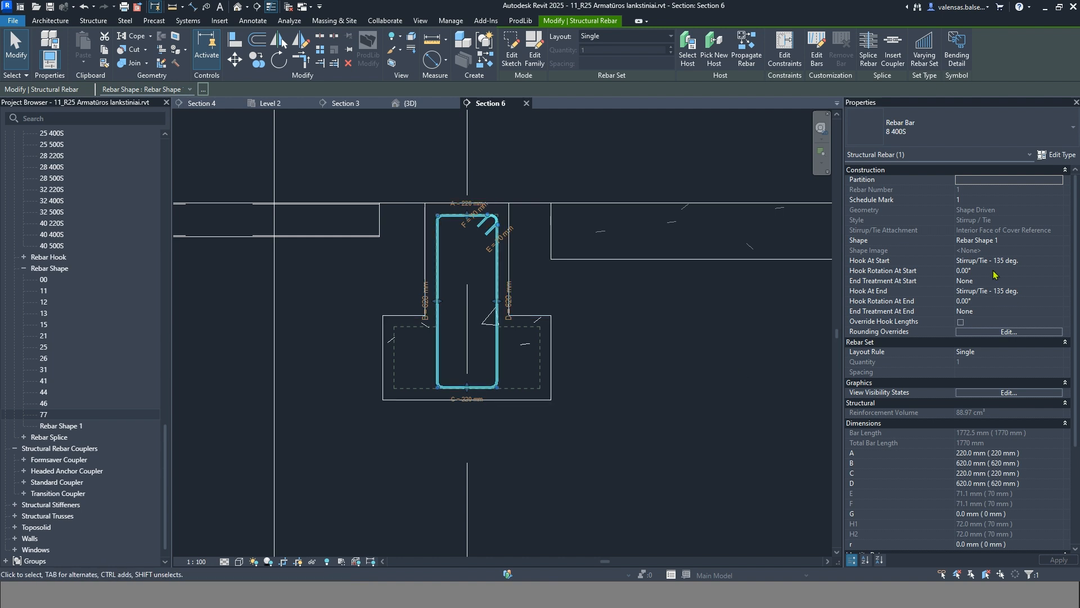
Check the shape assigned to the new stirrup and rename Rebar Shape 1 as 52.
click(977, 241)
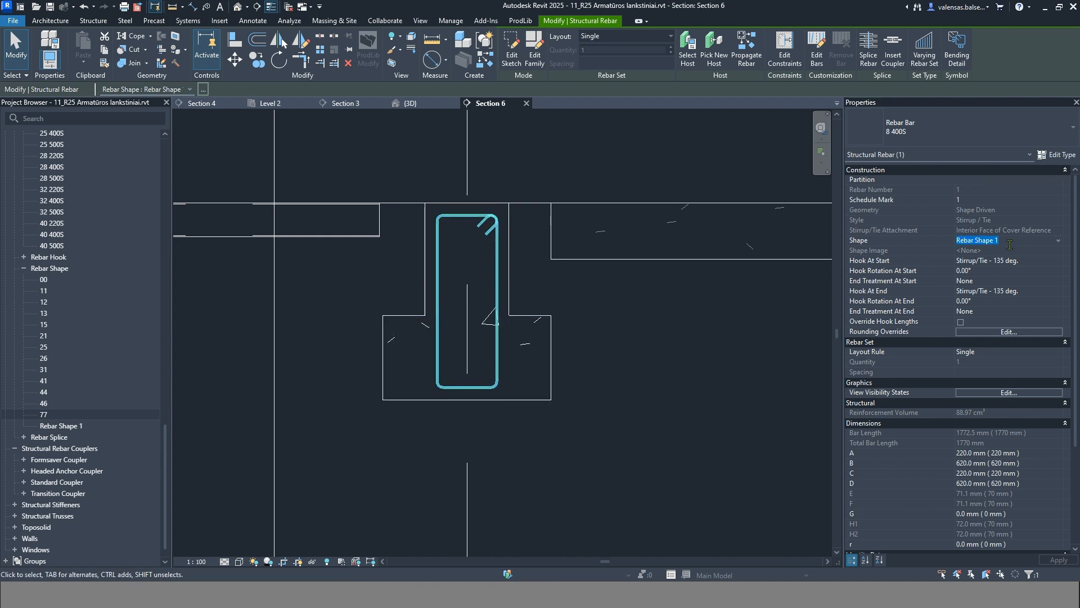
click(639, 373)
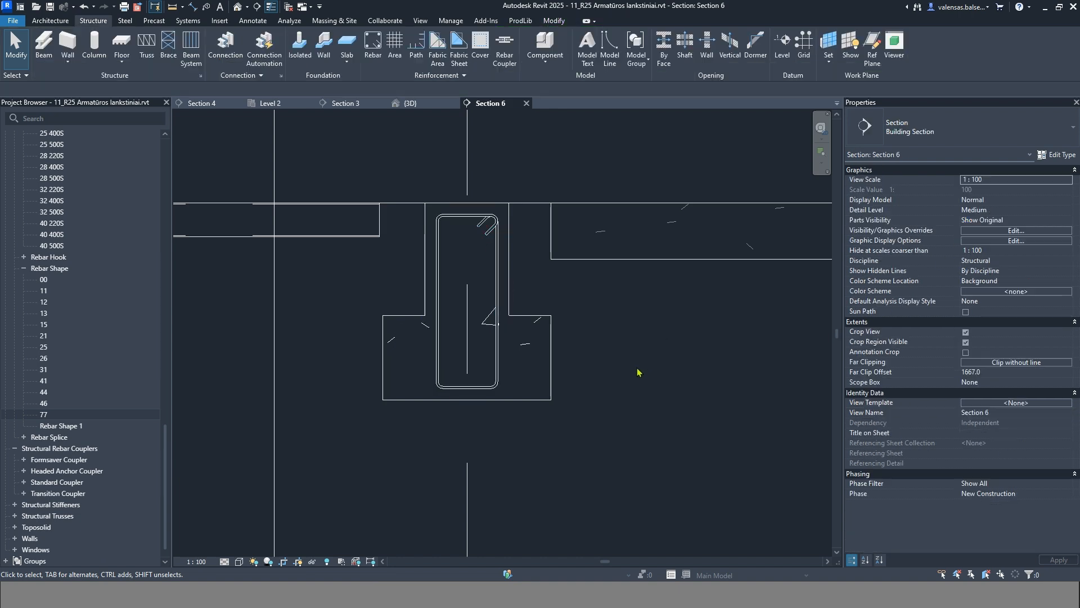
click(56, 415)
click(62, 426)
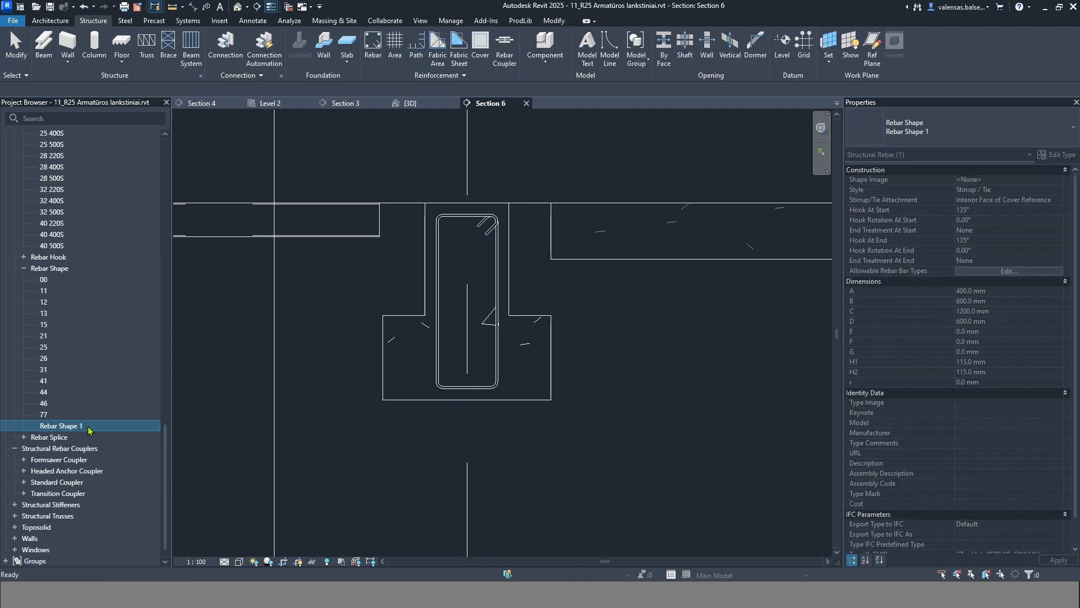
click(111, 429)
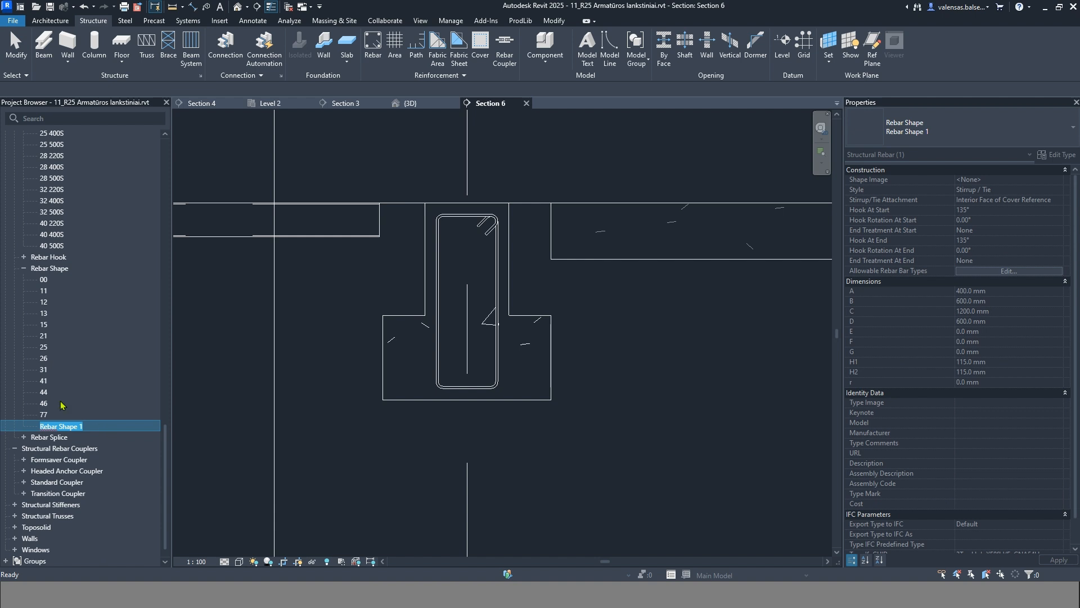
scroll(52, 347, up, 4)
scroll(70, 352, down, 5)
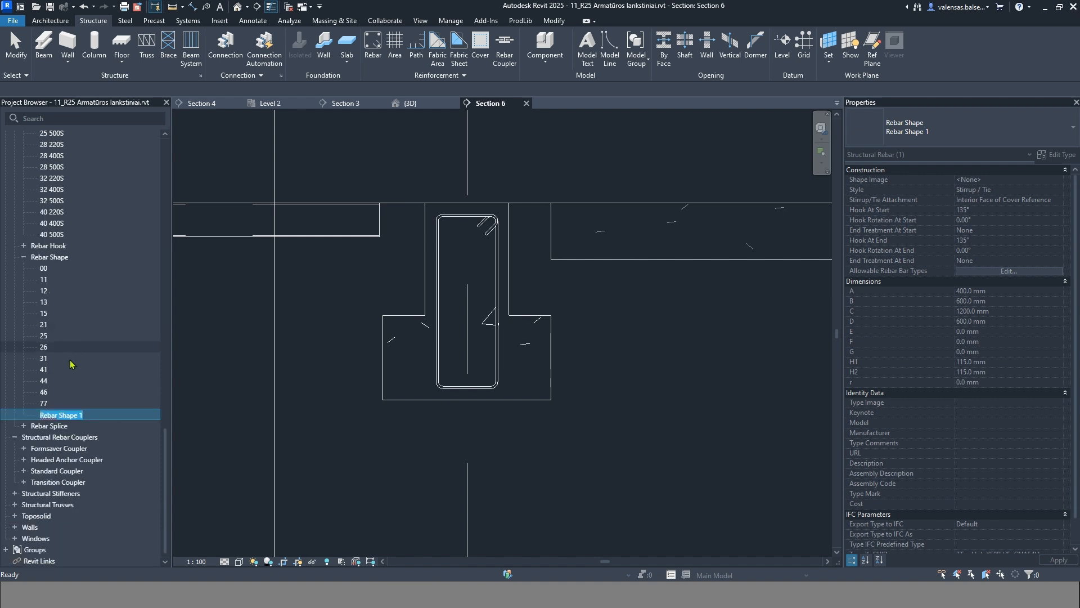
text(52)
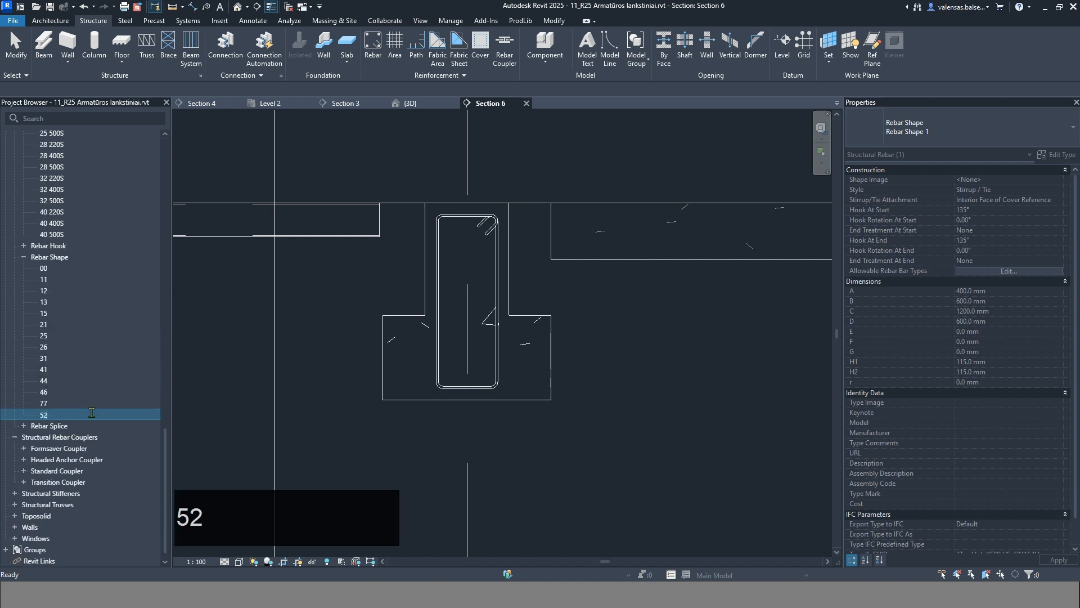
key(Return)
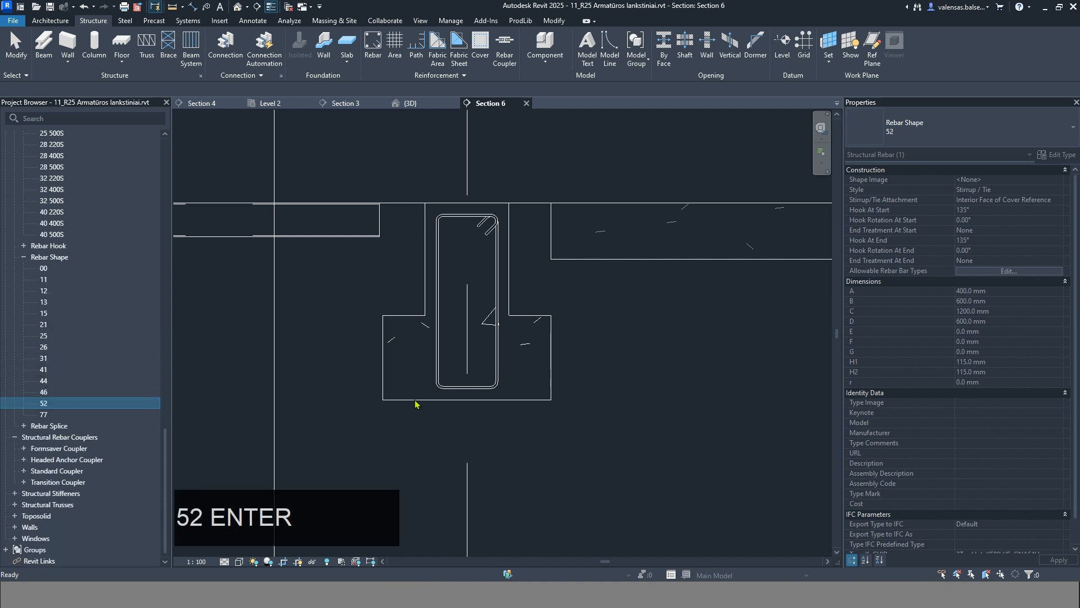
click(421, 419)
scroll(601, 390, down, 4)
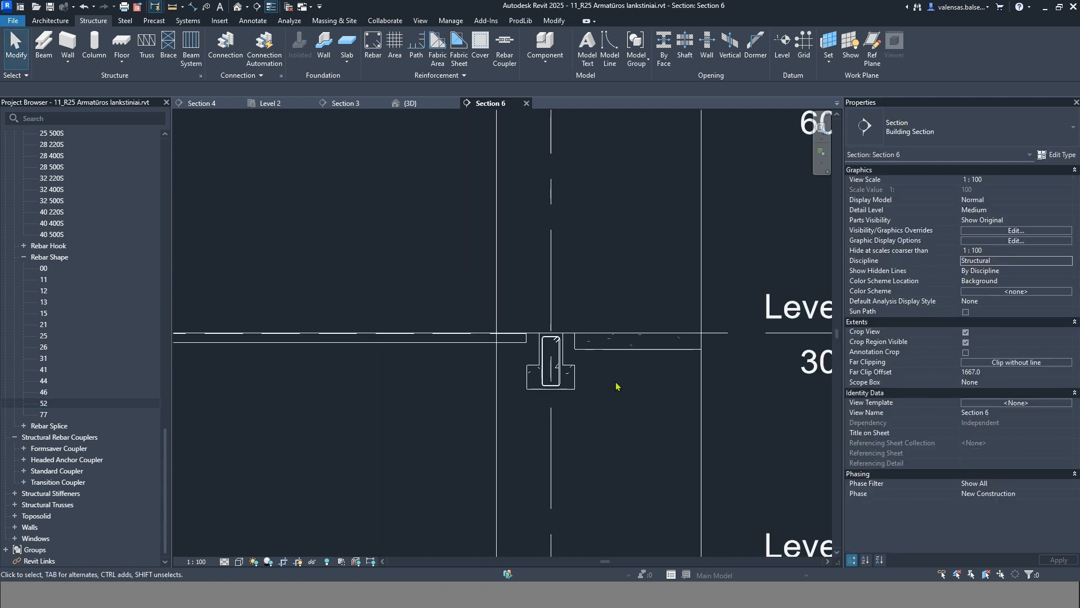
scroll(585, 397, up, 4)
scroll(701, 347, down, 5)
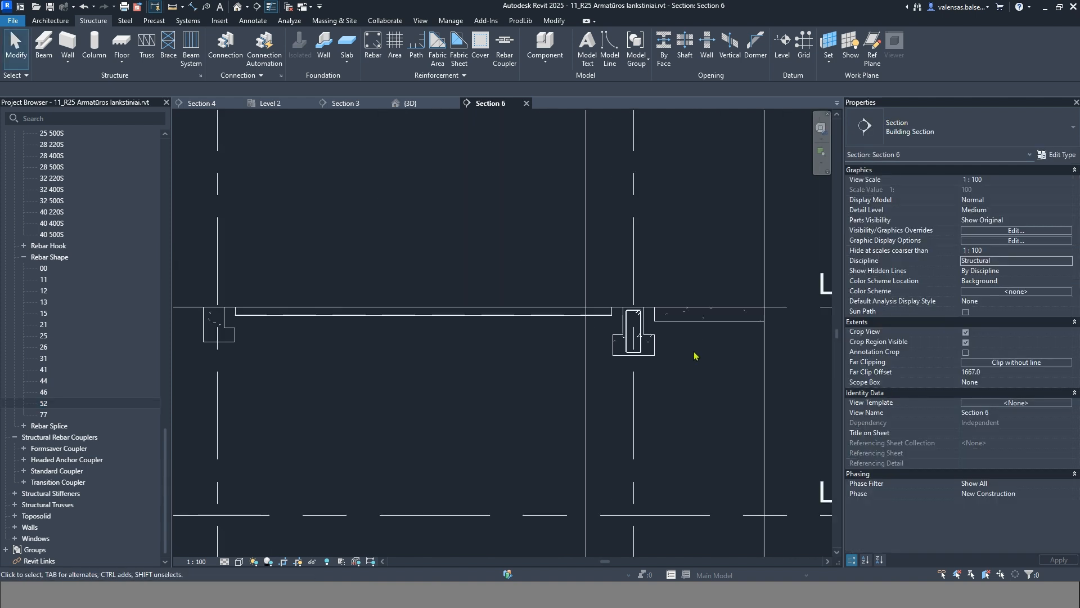
scroll(689, 337, down, 2)
scroll(647, 337, up, 2)
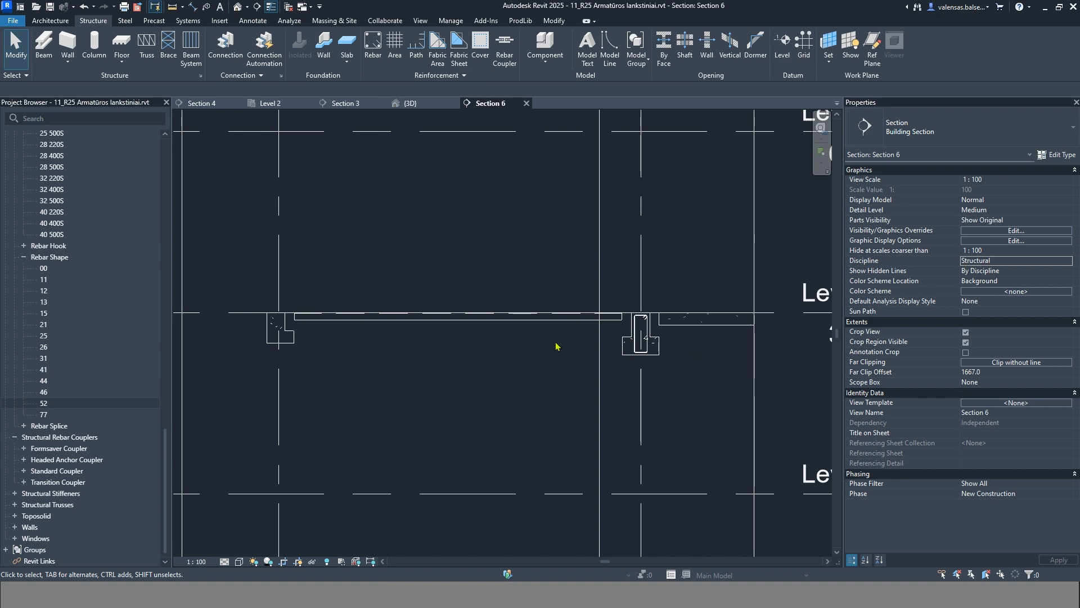
drag(164, 491, 174, 319)
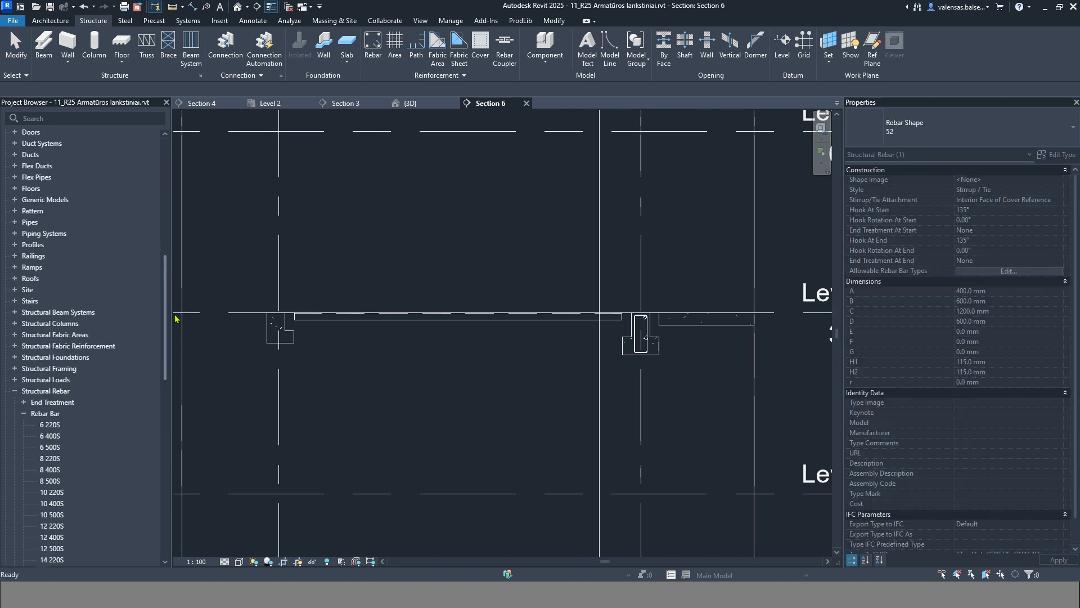
Edit the stirrup's shape 52 family, moving dimensions A, B, C and D clear of the bar outline, and close it without saving.
scroll(653, 349, up, 5)
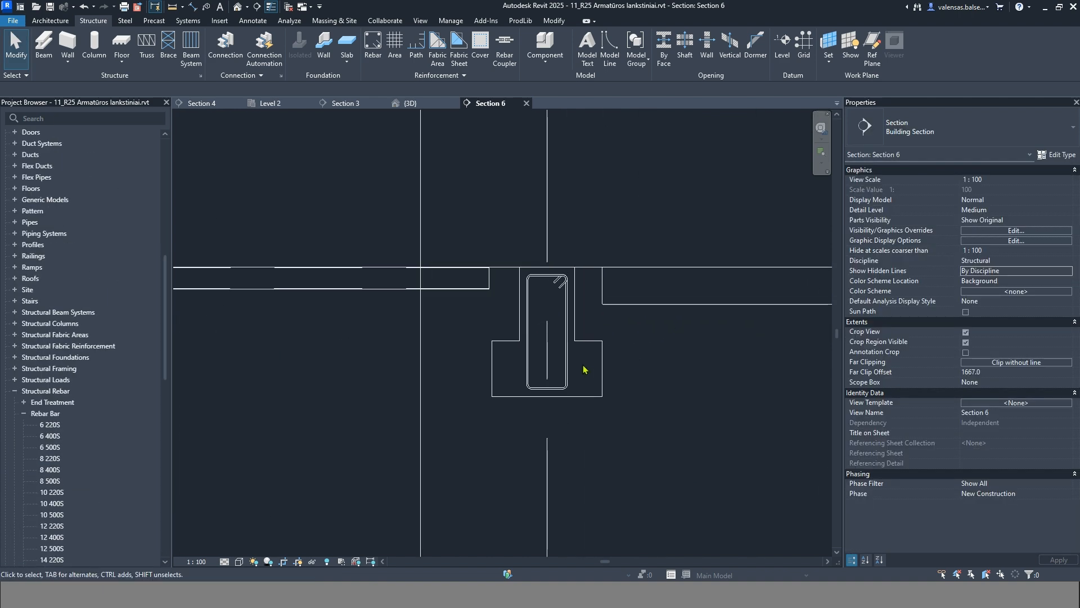
click(567, 383)
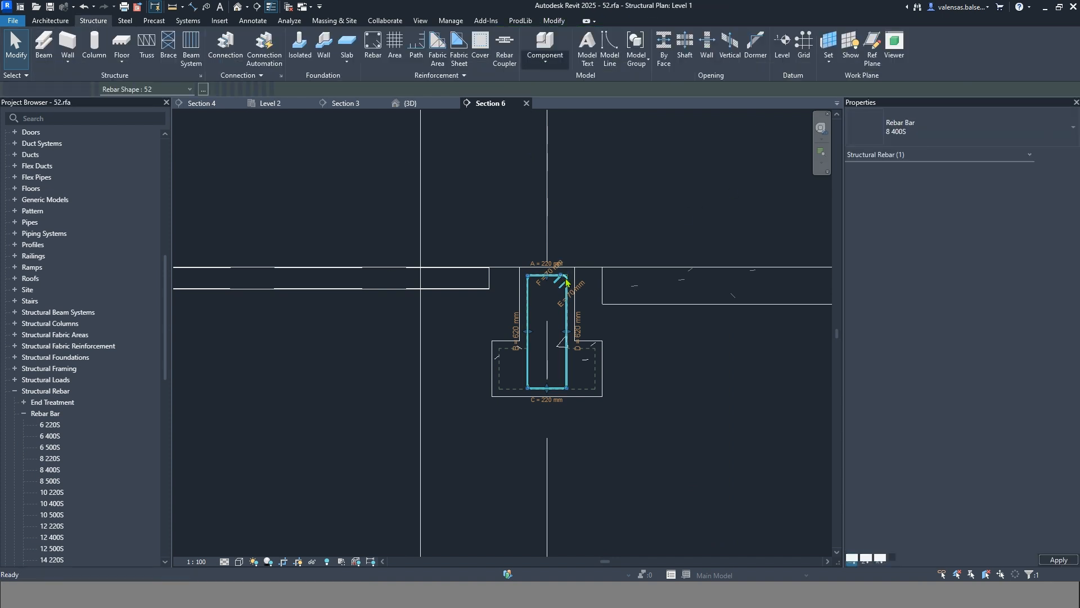
scroll(653, 461, up, 2)
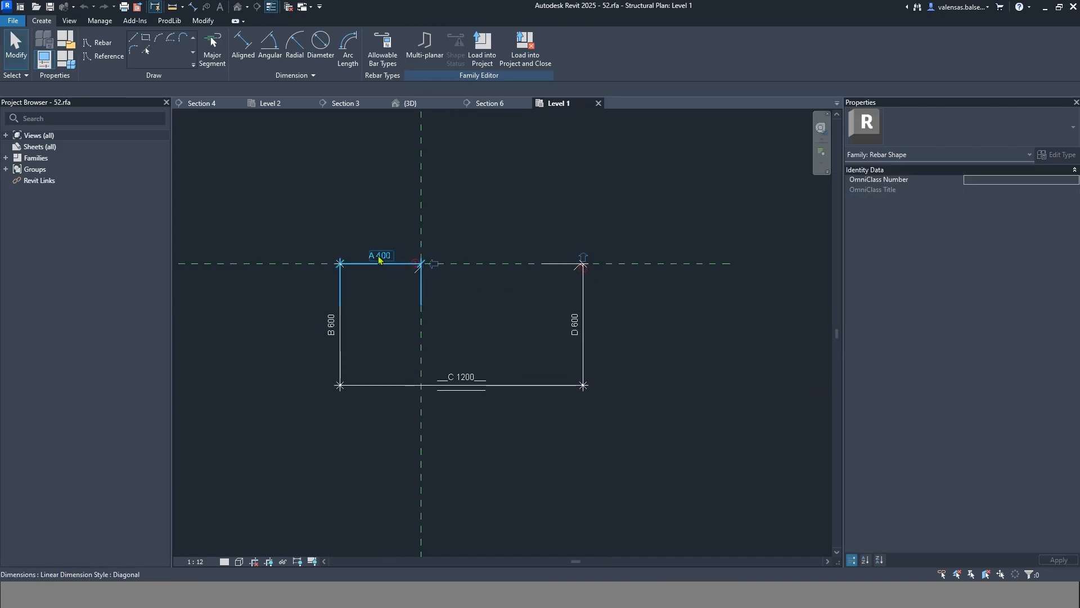
drag(378, 256, 378, 214)
drag(333, 325, 277, 325)
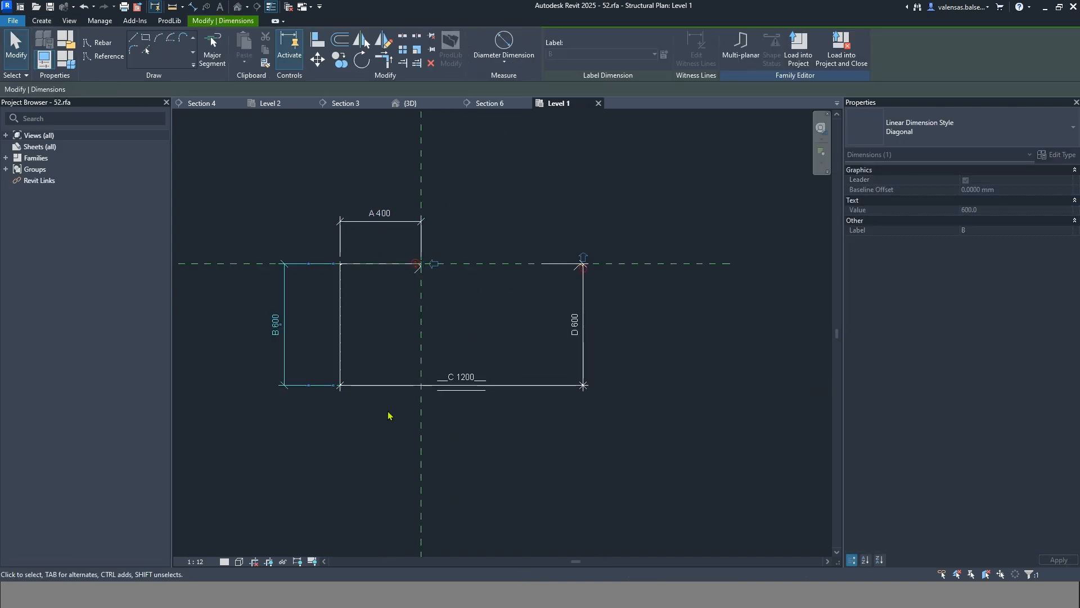
drag(458, 377, 459, 439)
drag(574, 325, 640, 337)
click(700, 393)
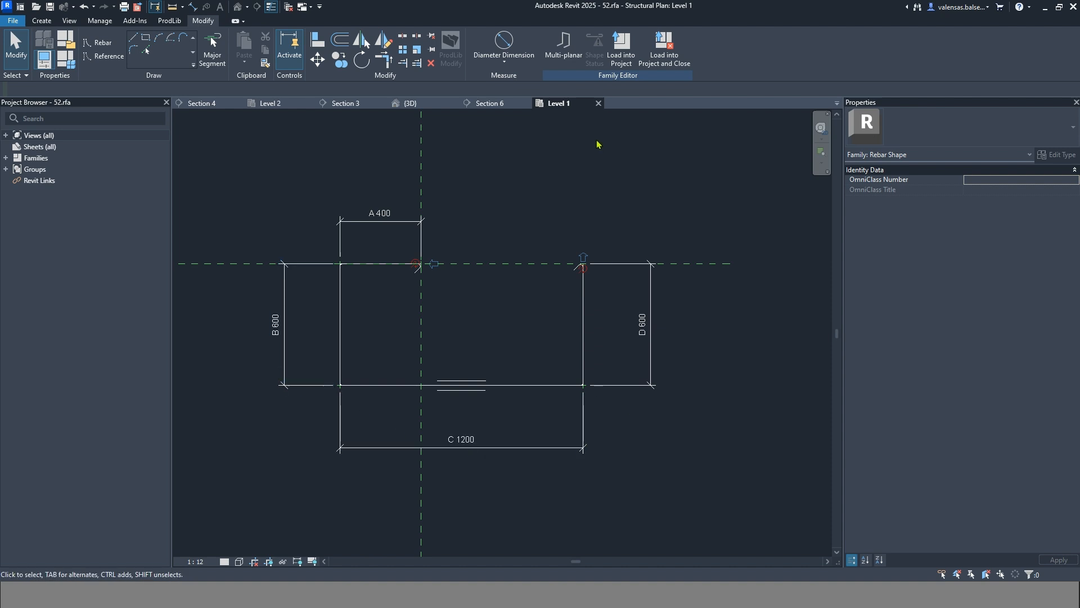
click(599, 104)
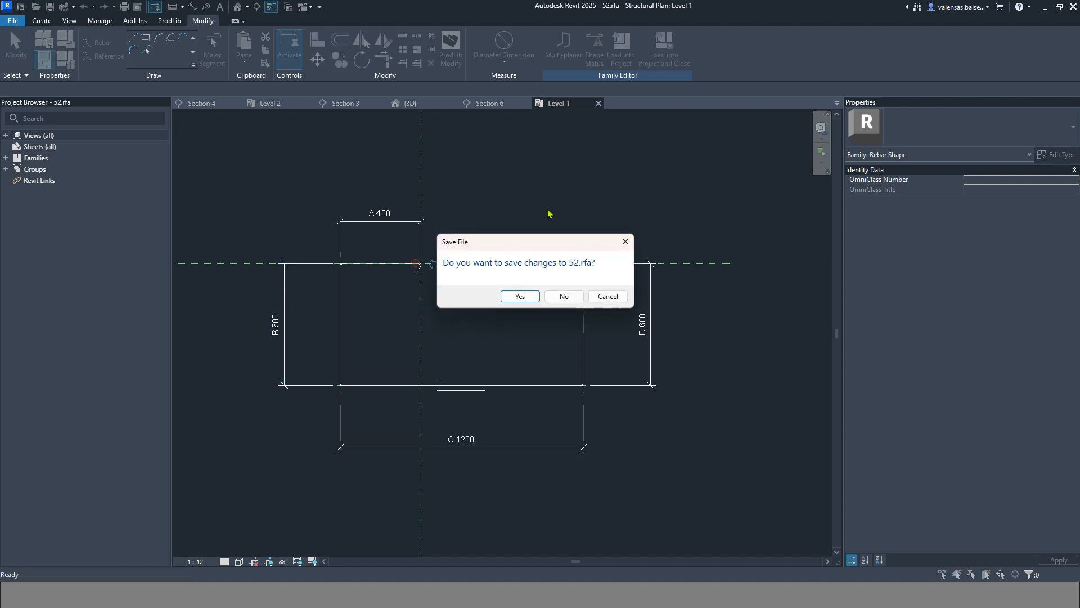
click(556, 296)
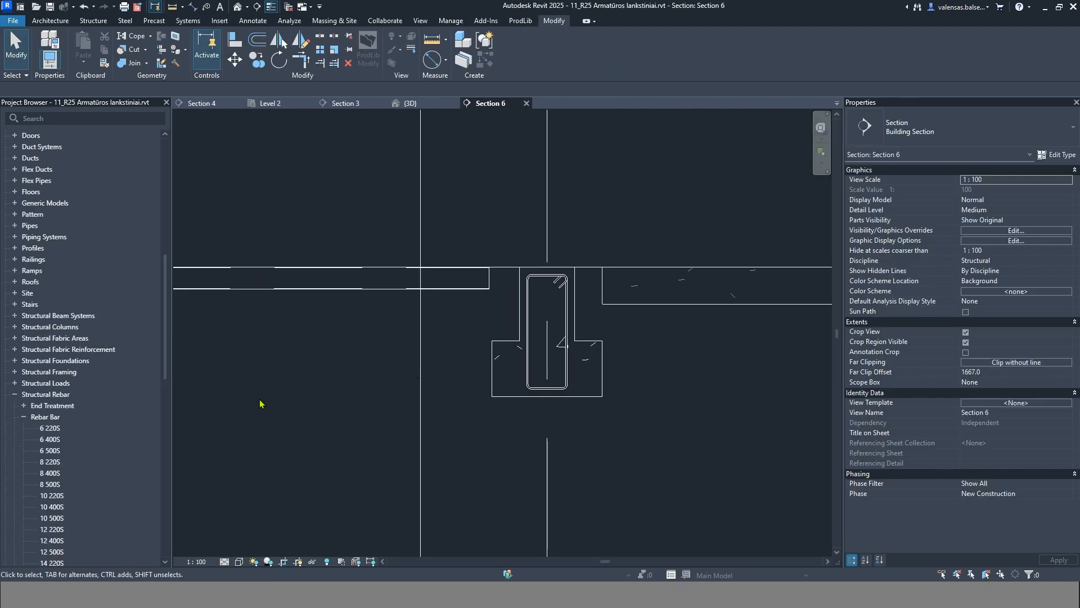
Open the Rebar Schedule and add the shape dimension fields A and B to it.
click(167, 306)
scroll(167, 307, up, 10)
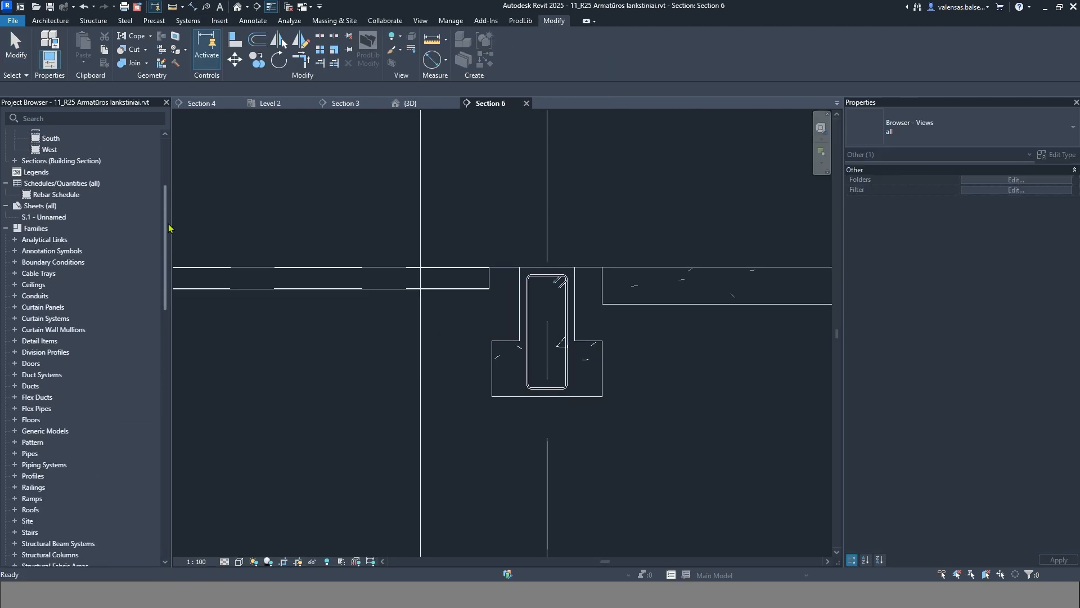
double_click(69, 322)
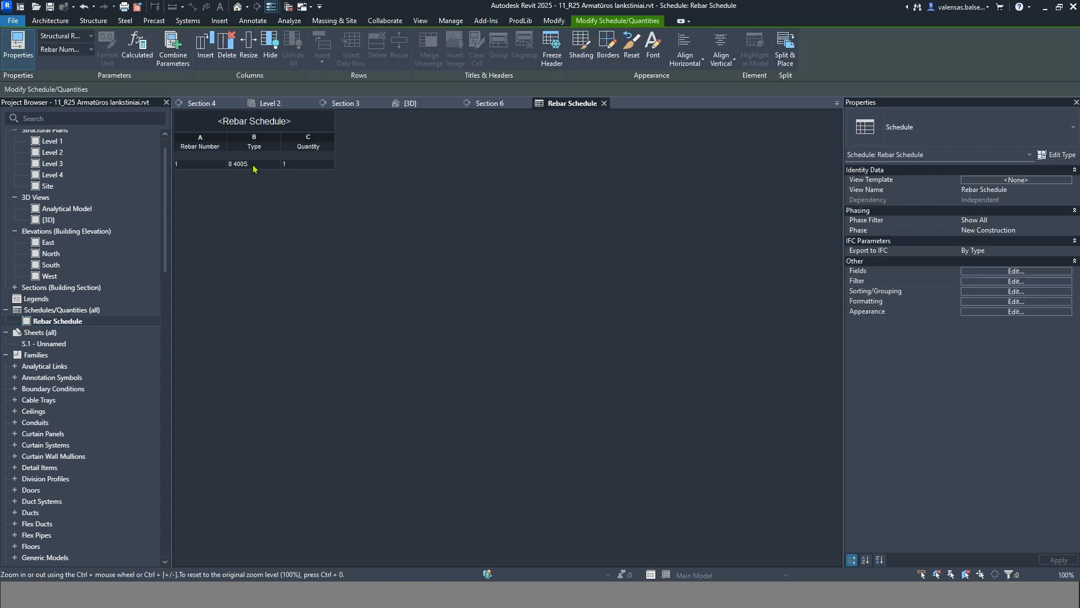
click(1001, 271)
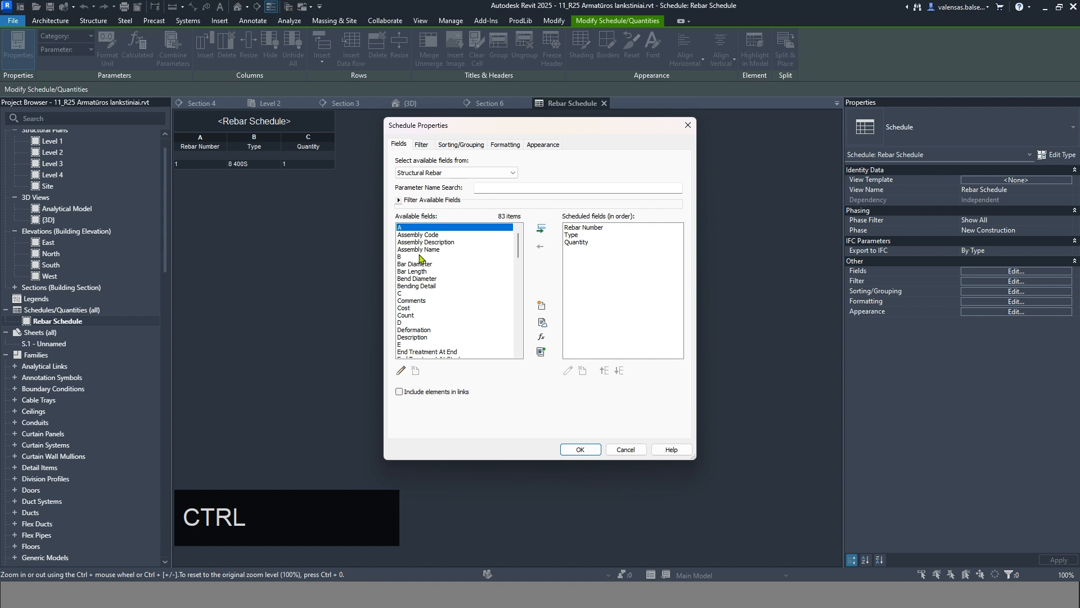
ctrl+click(425, 257)
click(541, 228)
click(580, 449)
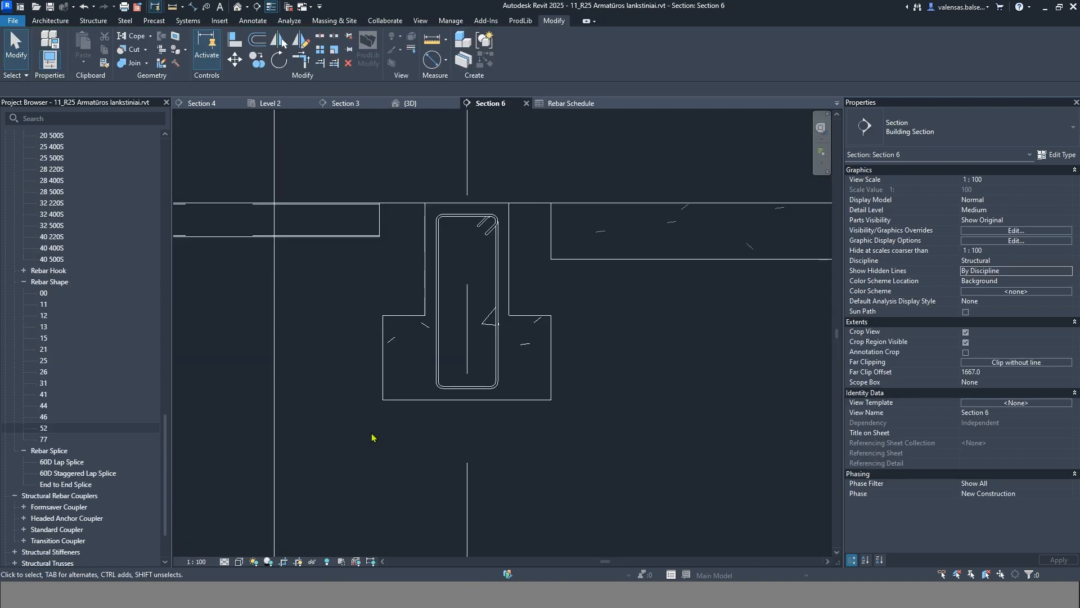
Delete the stirrup from the inverted tee beam in Section 6 and remove rebar shape 52 from the project.
middle_drag(366, 441, 401, 439)
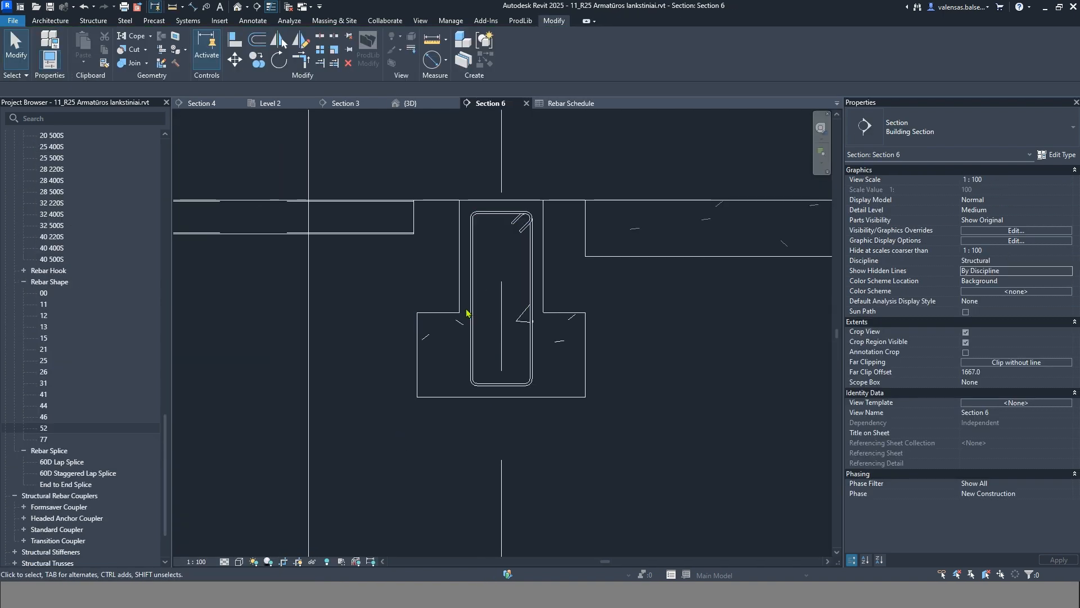
click(474, 327)
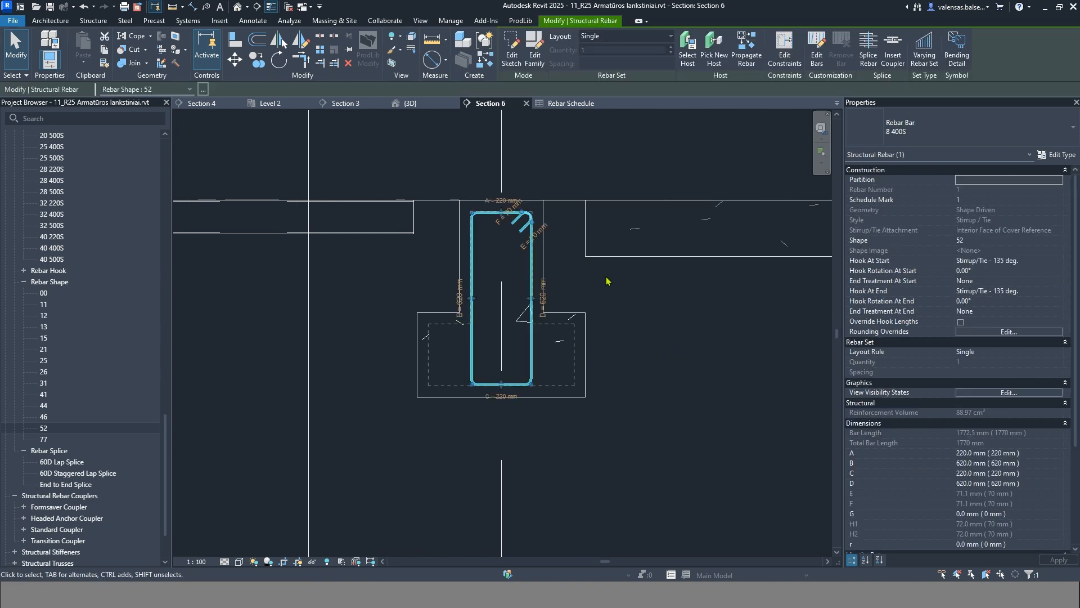
key(Delete)
click(58, 429)
right_click(57, 429)
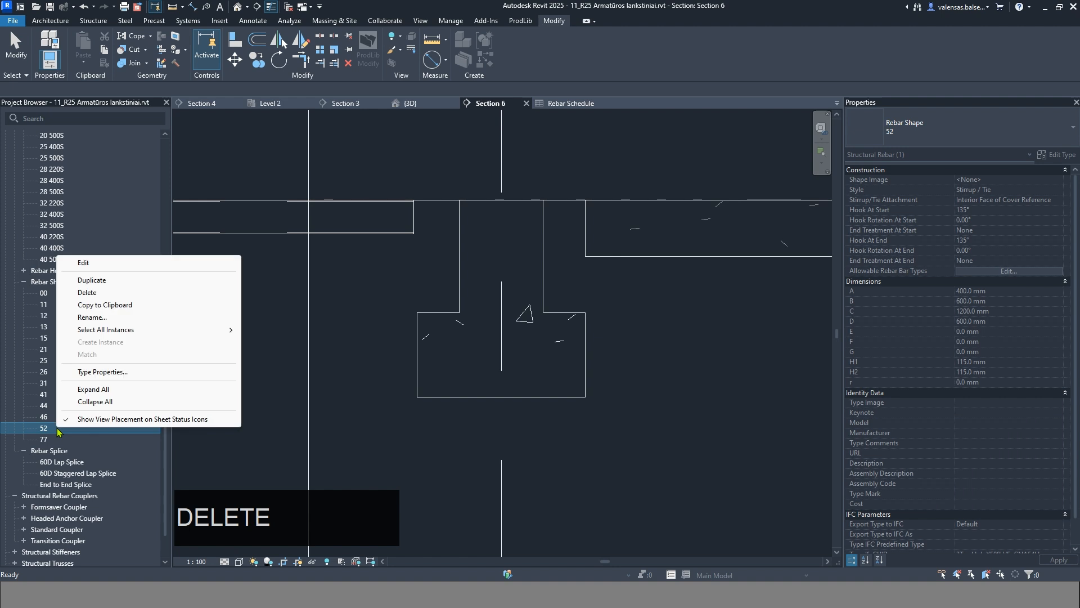
click(88, 292)
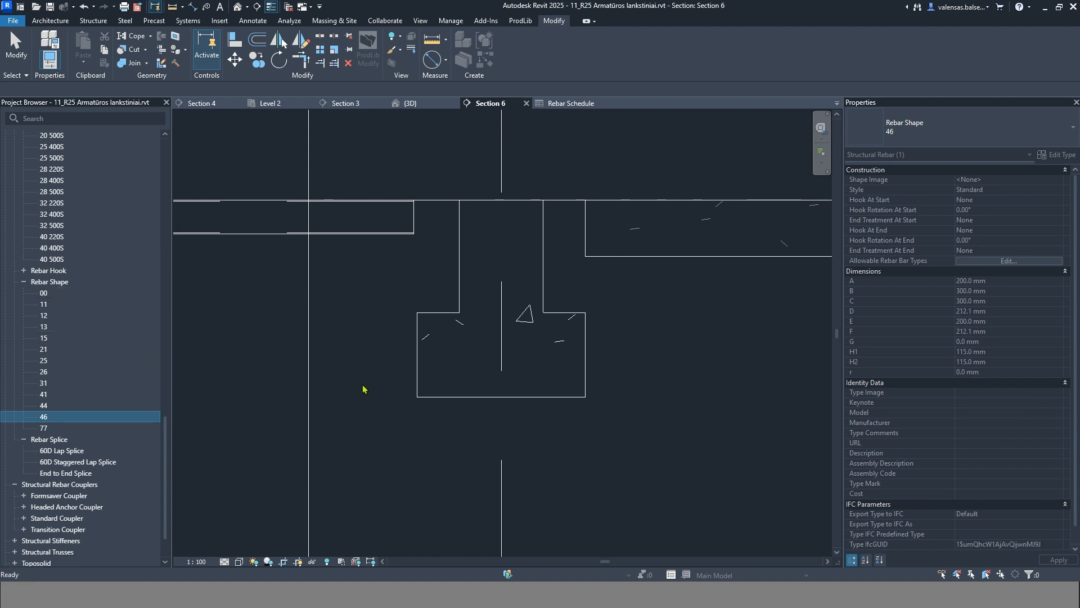
Load rebar shape 52 from the Structural Rebar Shapes category of the Autodesk family library.
click(219, 21)
click(485, 51)
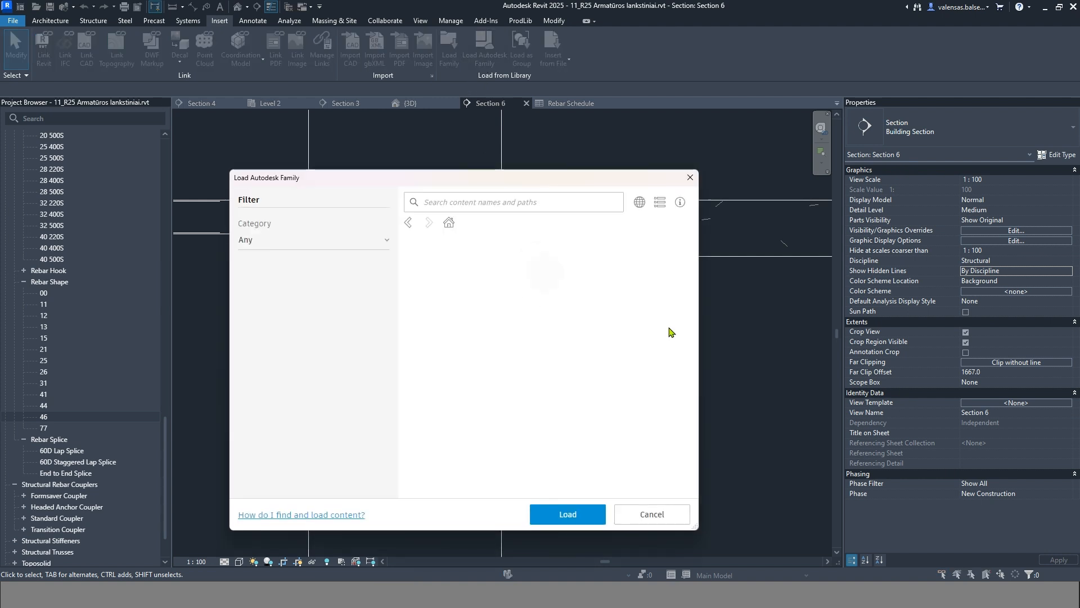
click(640, 203)
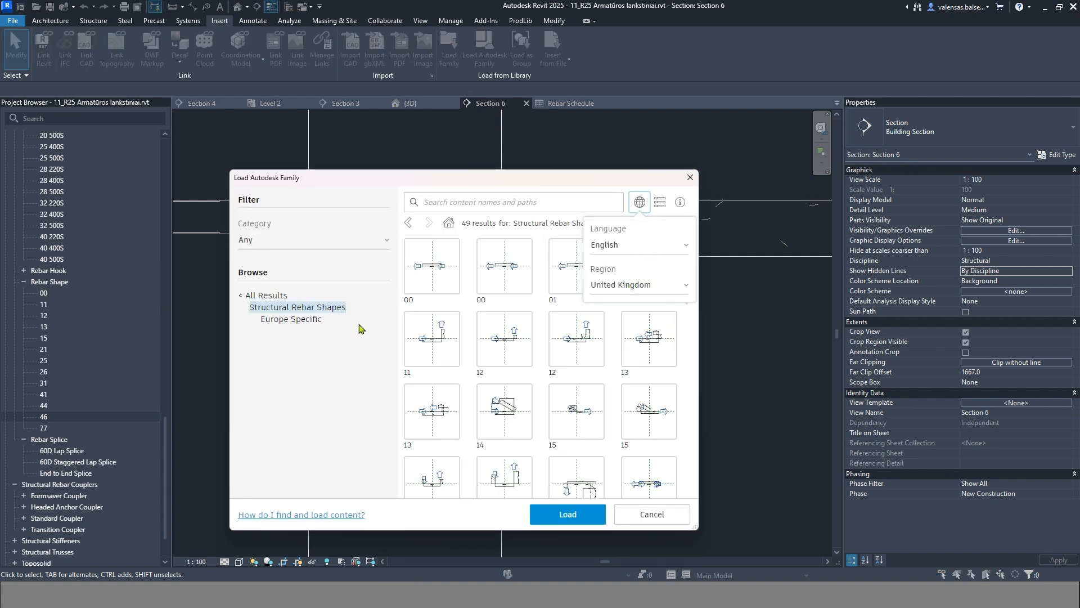
click(263, 297)
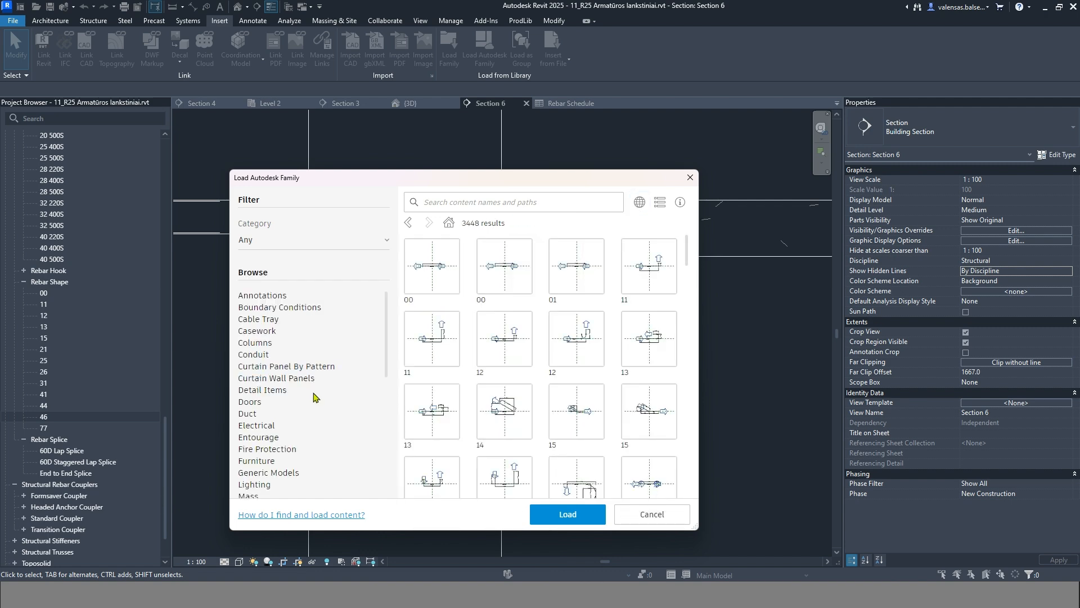
scroll(304, 397, down, 5)
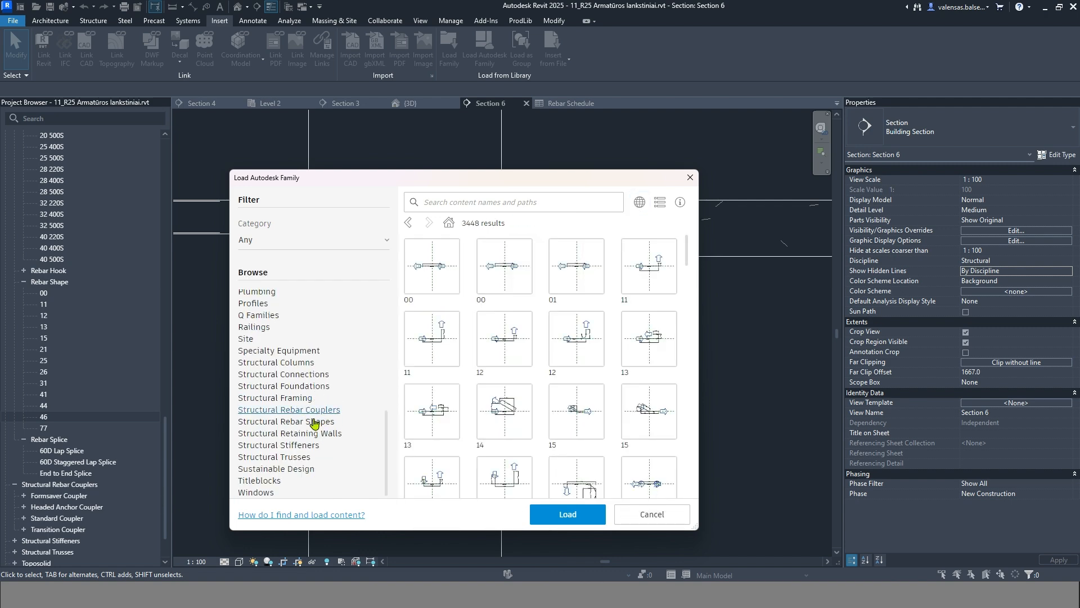
click(289, 422)
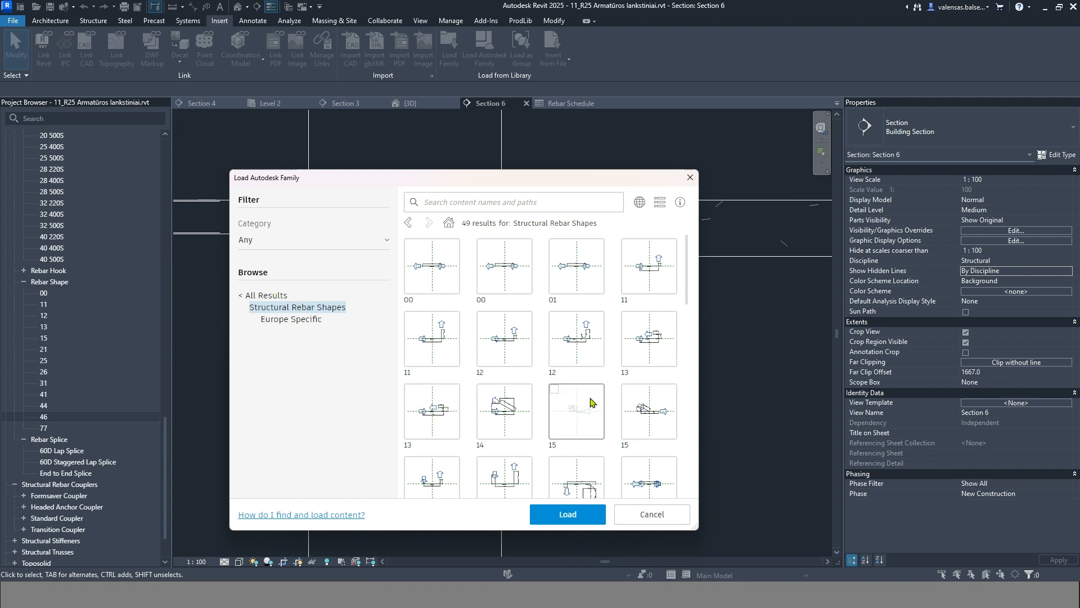
scroll(590, 401, down, 5)
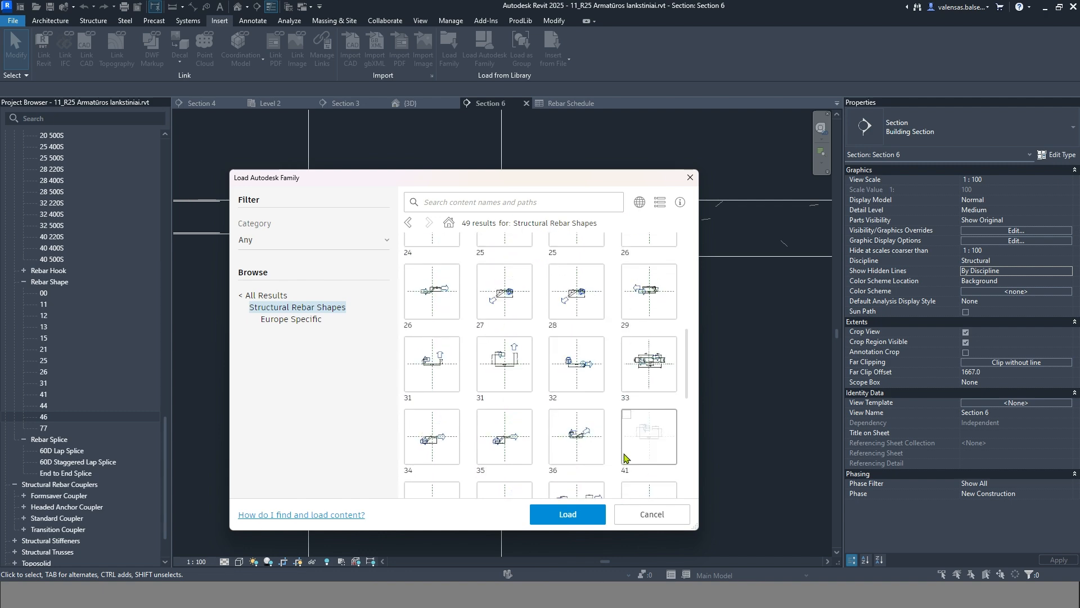
scroll(624, 456, down, 3)
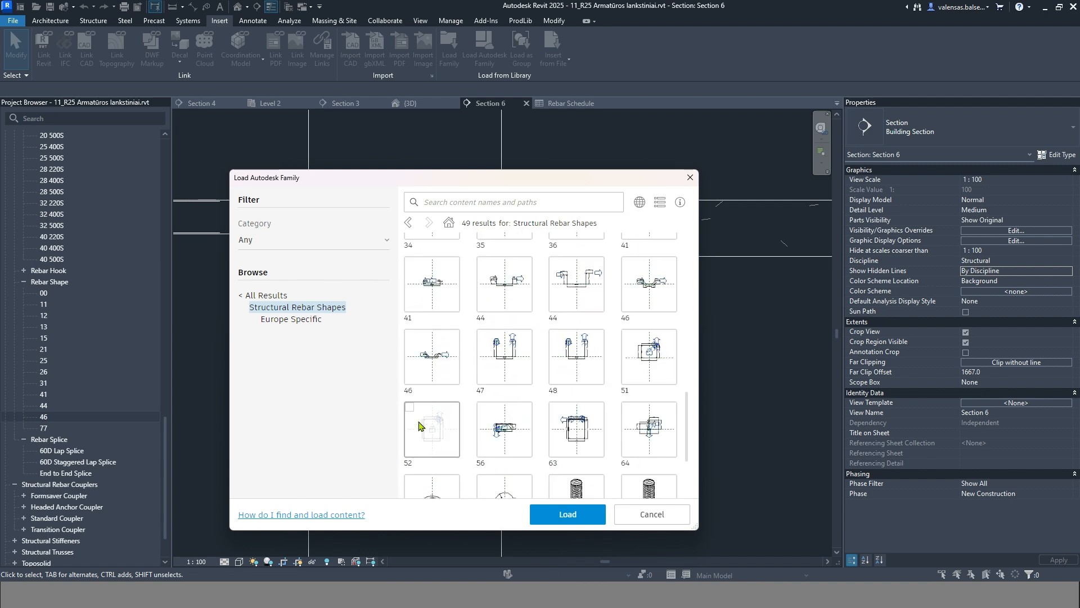
click(410, 407)
click(585, 509)
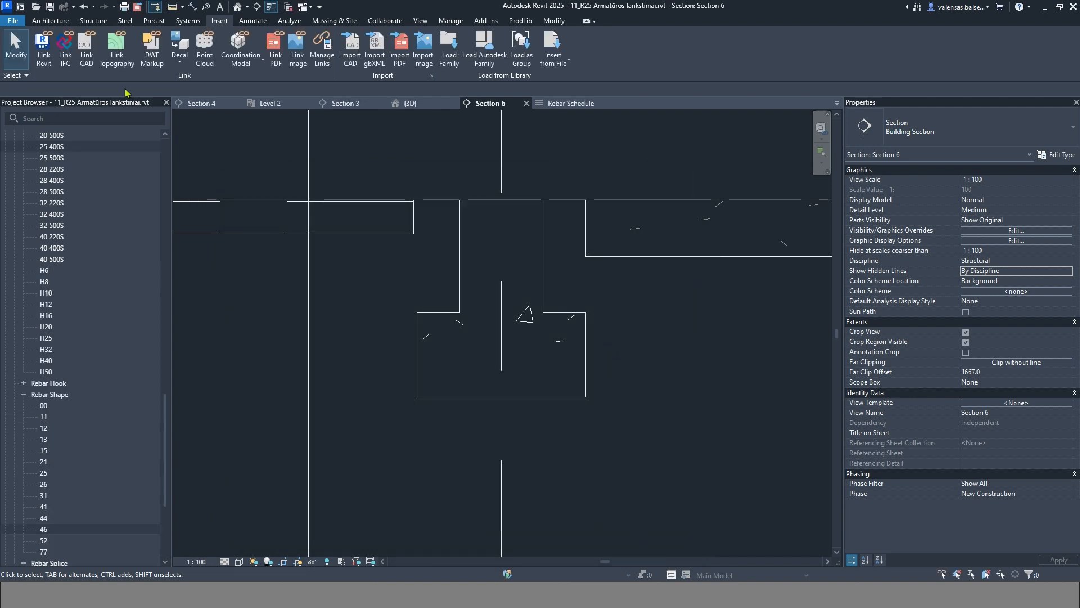
Place two 8 400S stirrups of shape 52 in the inverted tee beam in Section 6, one in the stem and one in the flange.
click(93, 20)
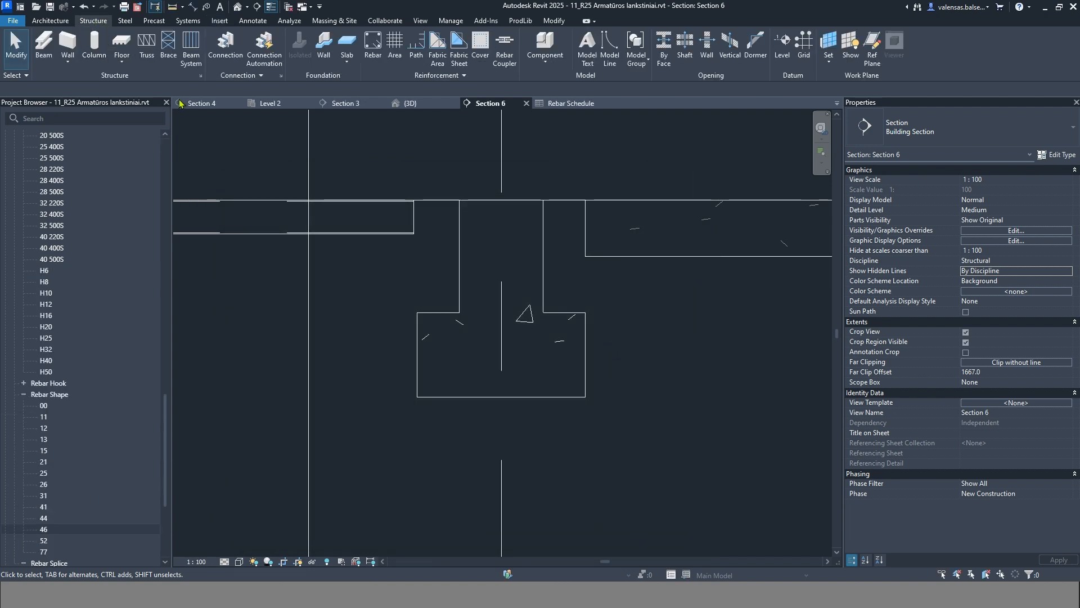
click(373, 43)
click(563, 319)
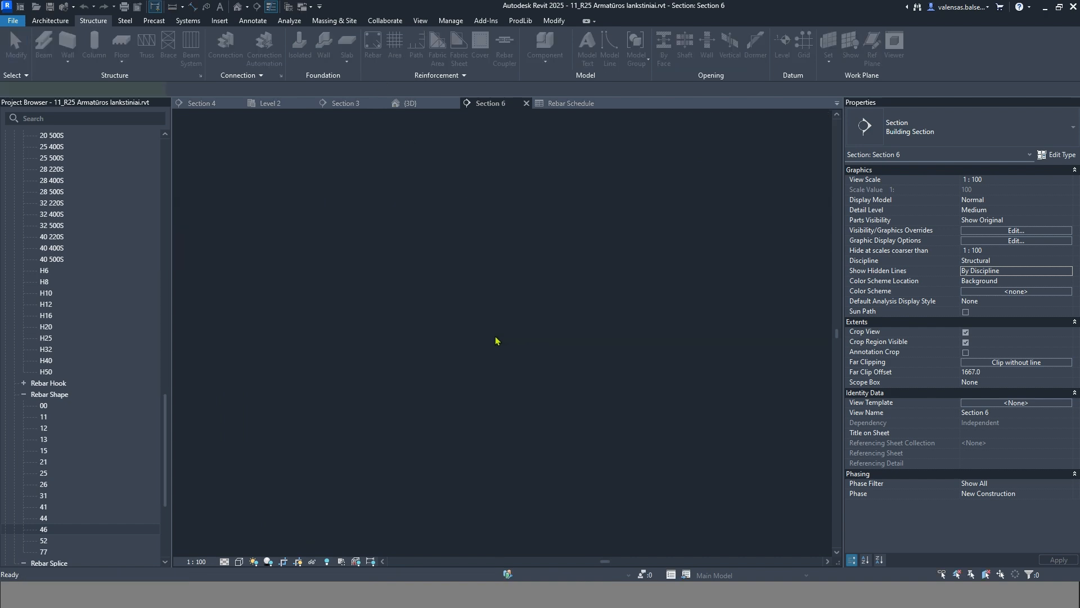
scroll(931, 345, down, 5)
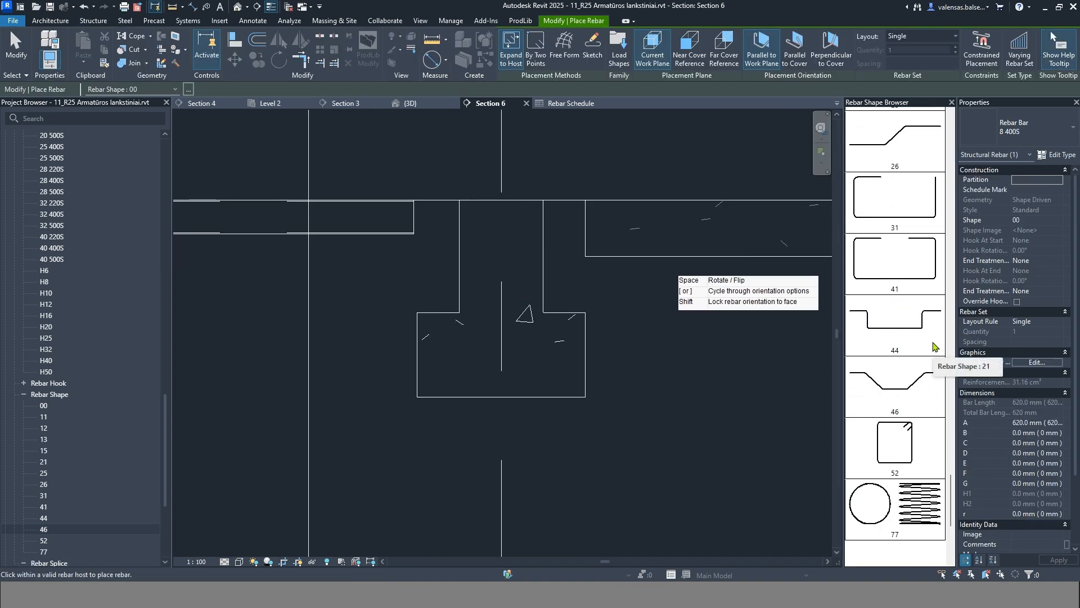
click(900, 362)
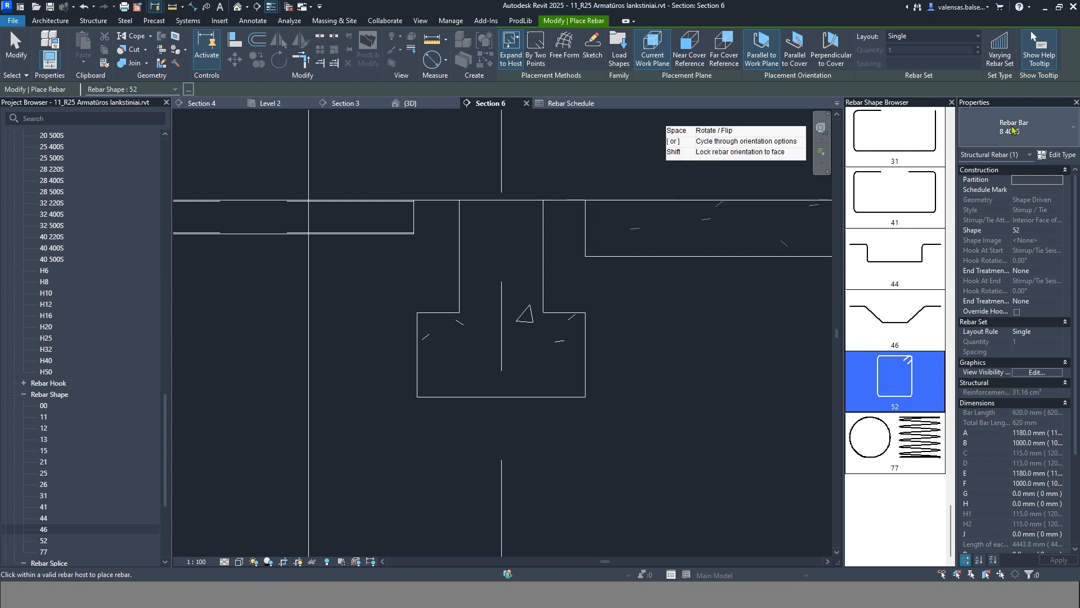
click(503, 273)
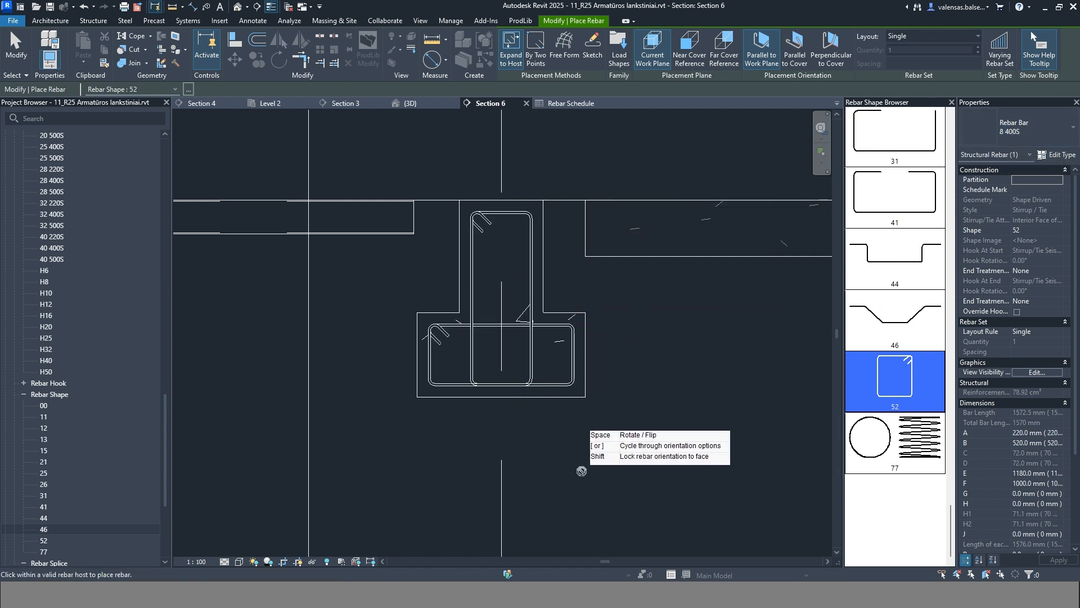
click(573, 387)
key(Escape)
key(Escape)
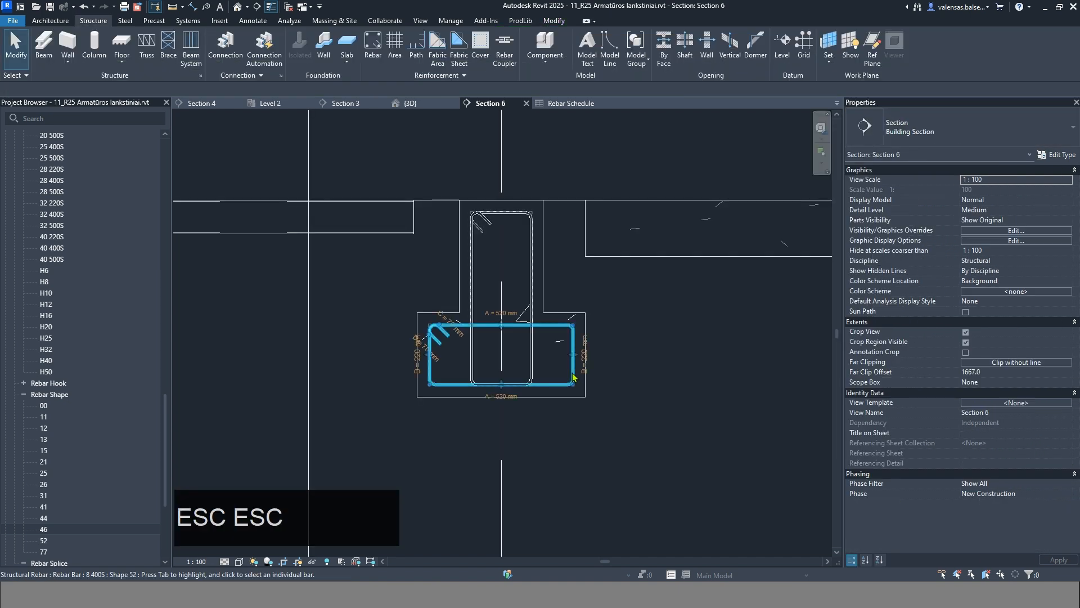
Look through the bar types available for the flange stirrup, including the H series, and leave its type as is.
click(957, 126)
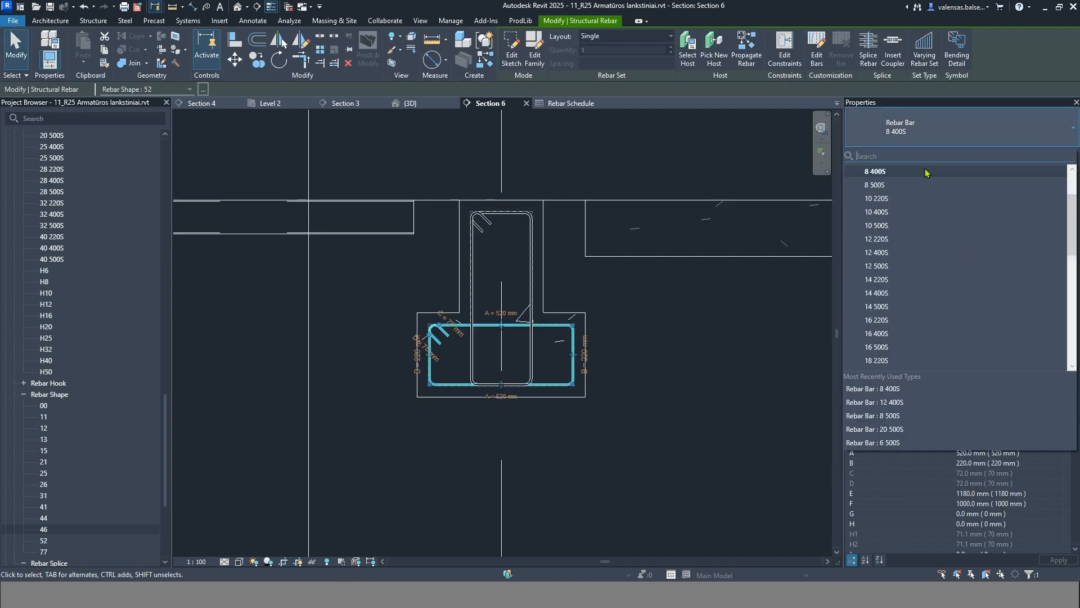
scroll(861, 302, down, 9)
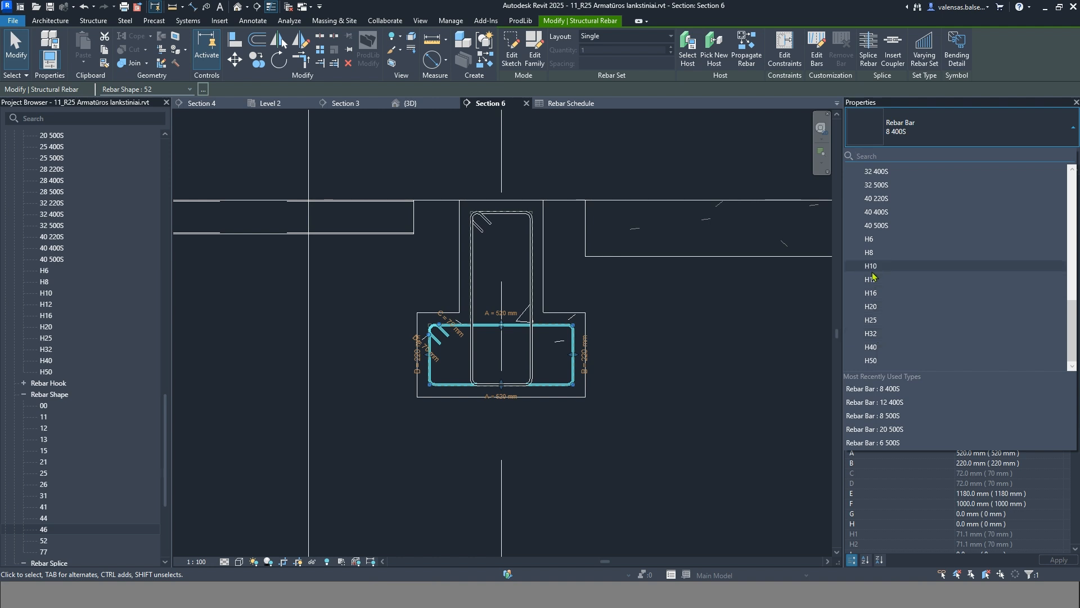
scroll(883, 298, up, 2)
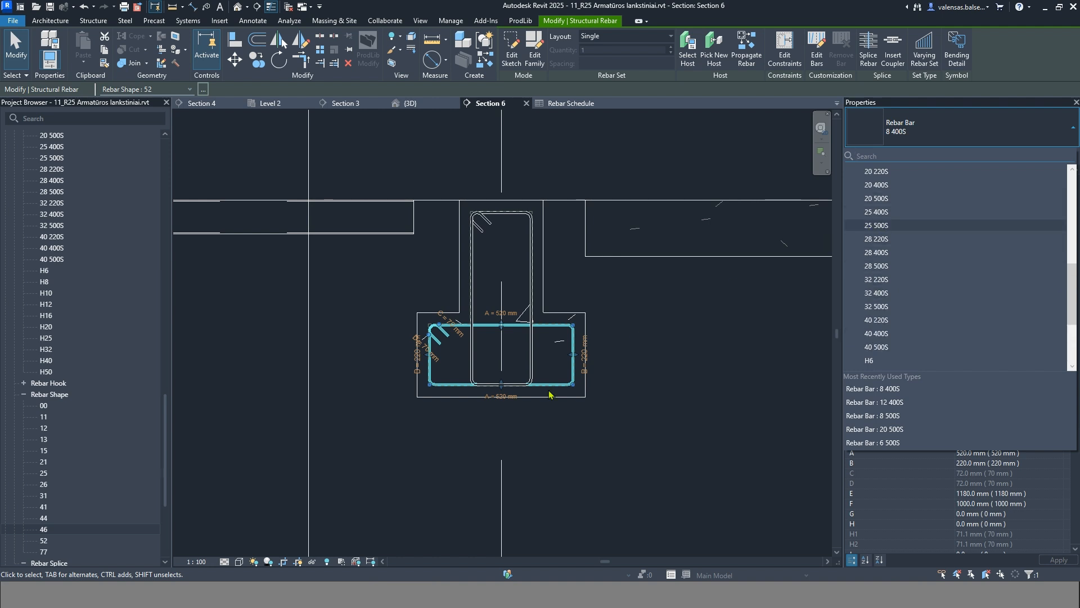
scroll(889, 328, down, 4)
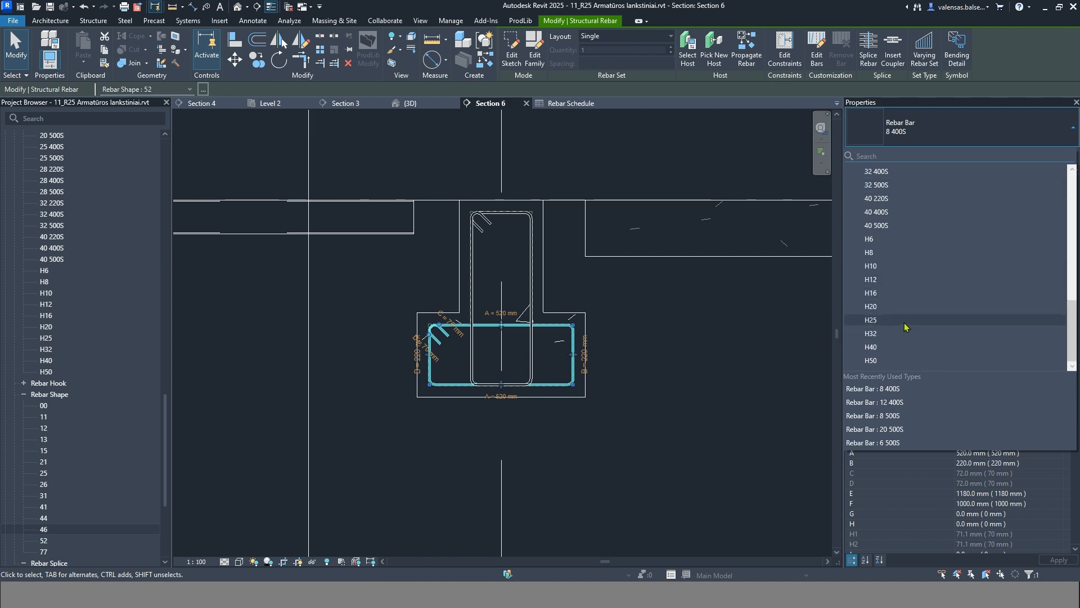
click(647, 446)
click(649, 453)
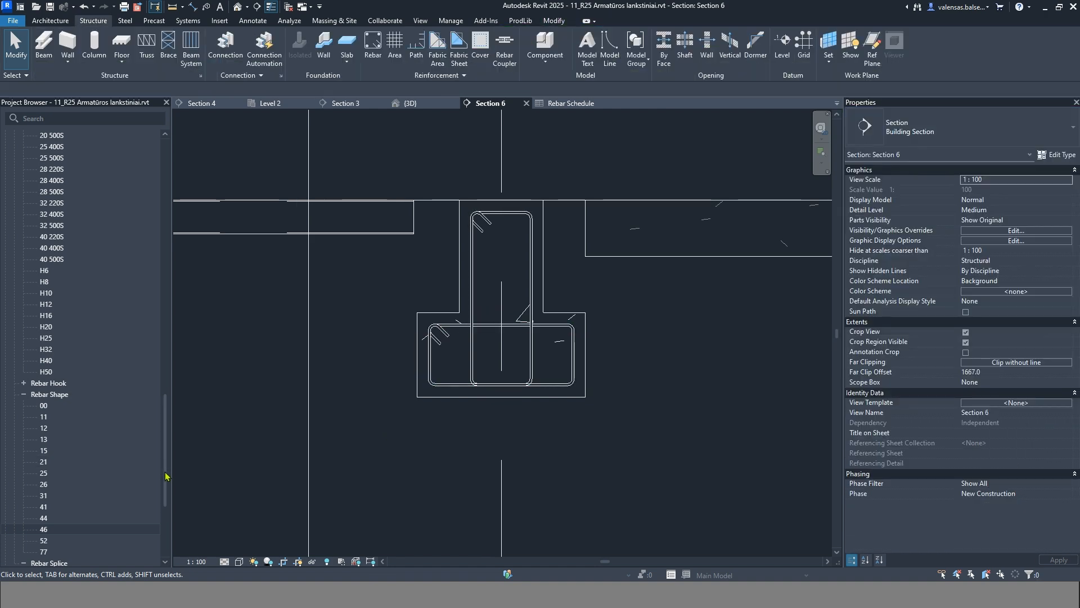
Open the Rebar Schedule and add both A, both B and both C shape dimension fields to it.
mouse_move(168, 476)
mouse_down()
mouse_move(169, 506)
mouse_move(170, 495)
mouse_up()
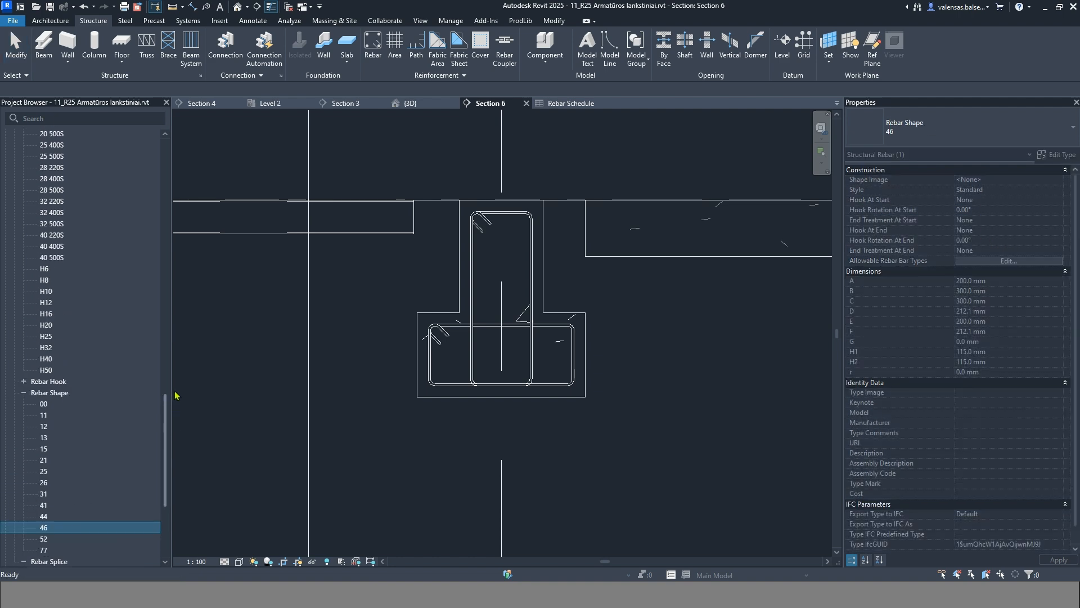
drag(169, 506, 164, 244)
double_click(69, 276)
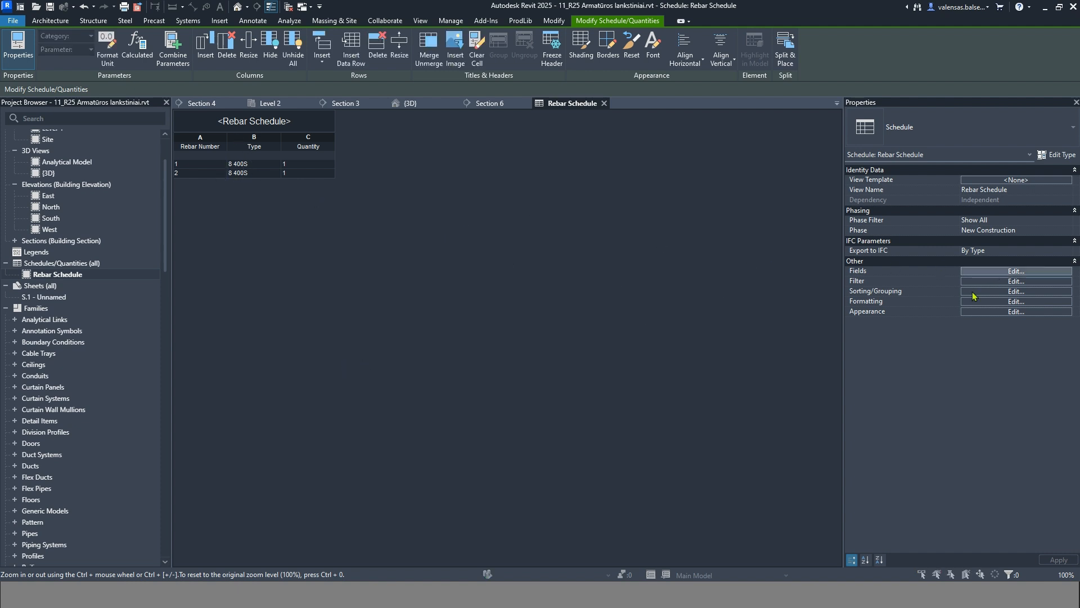
click(998, 272)
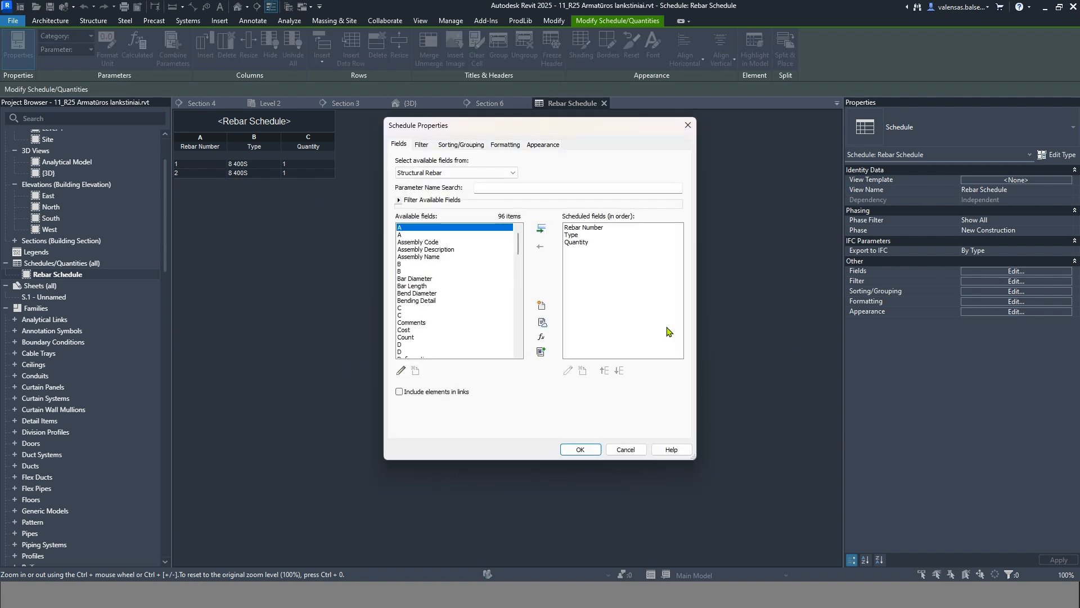
click(414, 235)
click(420, 230)
click(420, 235)
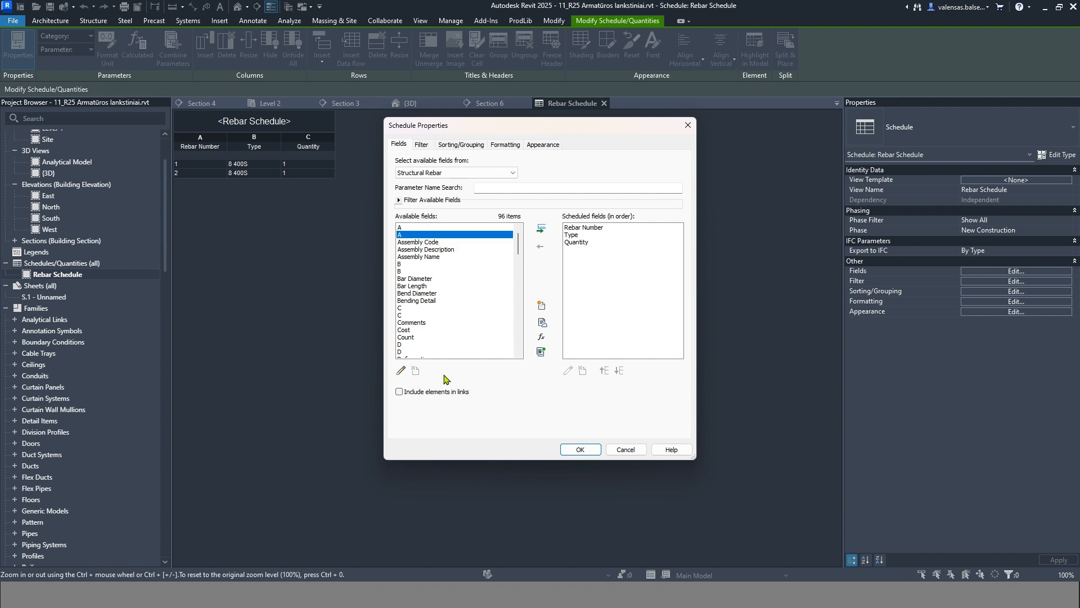
ctrl+click(453, 227)
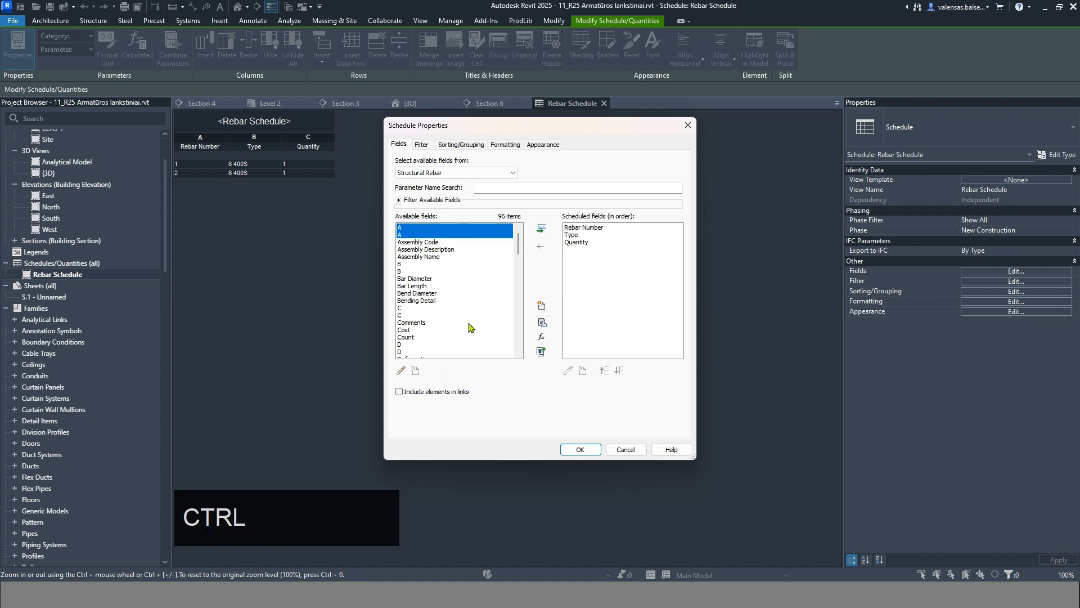
ctrl+click(452, 263)
ctrl+click(450, 271)
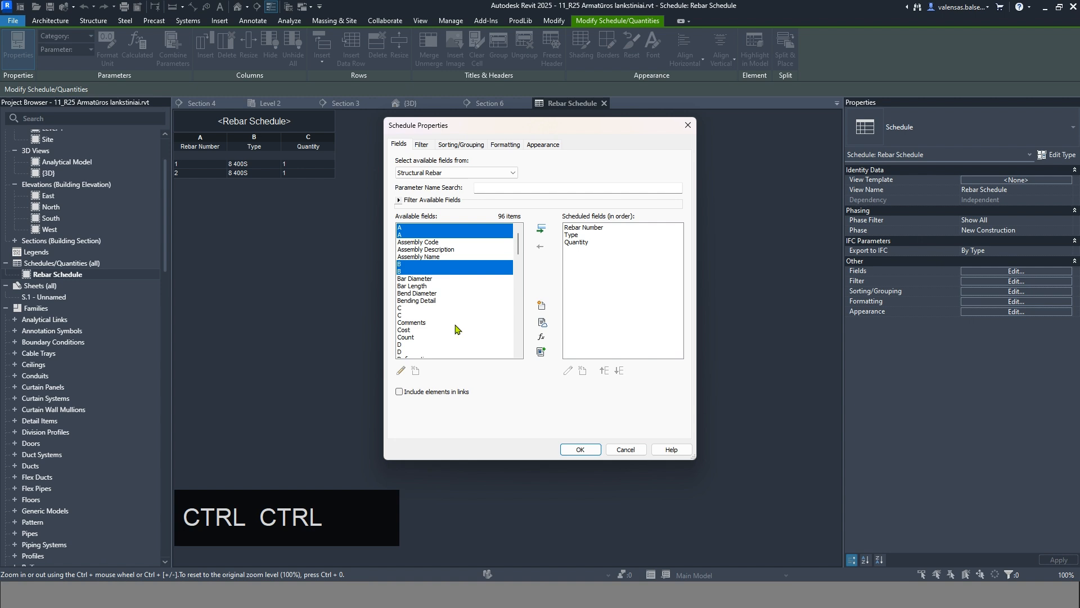
ctrl+click(444, 308)
ctrl+click(447, 315)
click(541, 228)
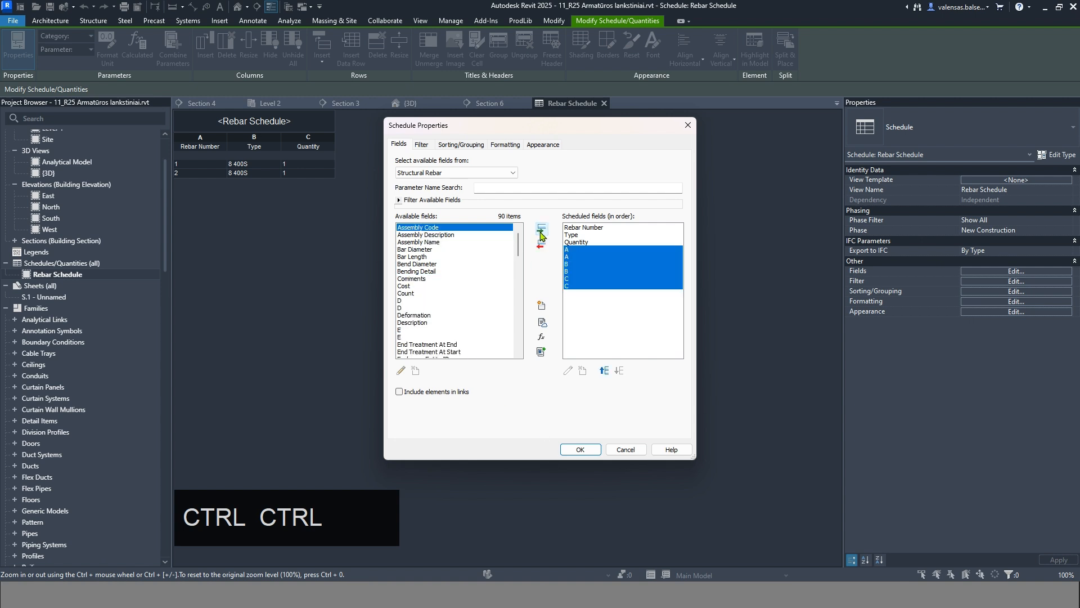
click(580, 449)
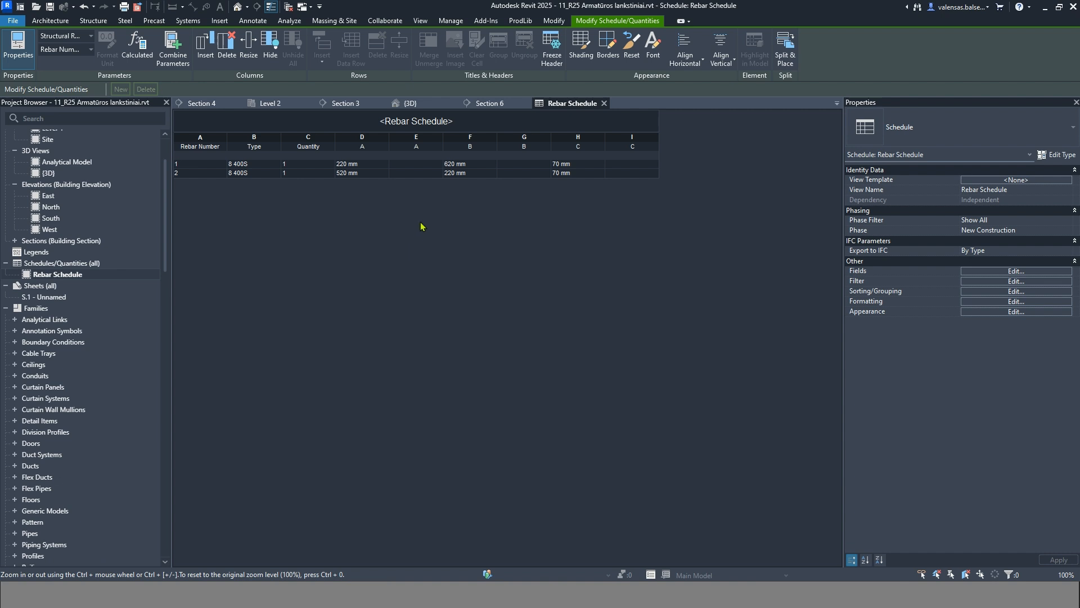
Compare the two A dimension columns in the Rebar Schedule.
click(421, 144)
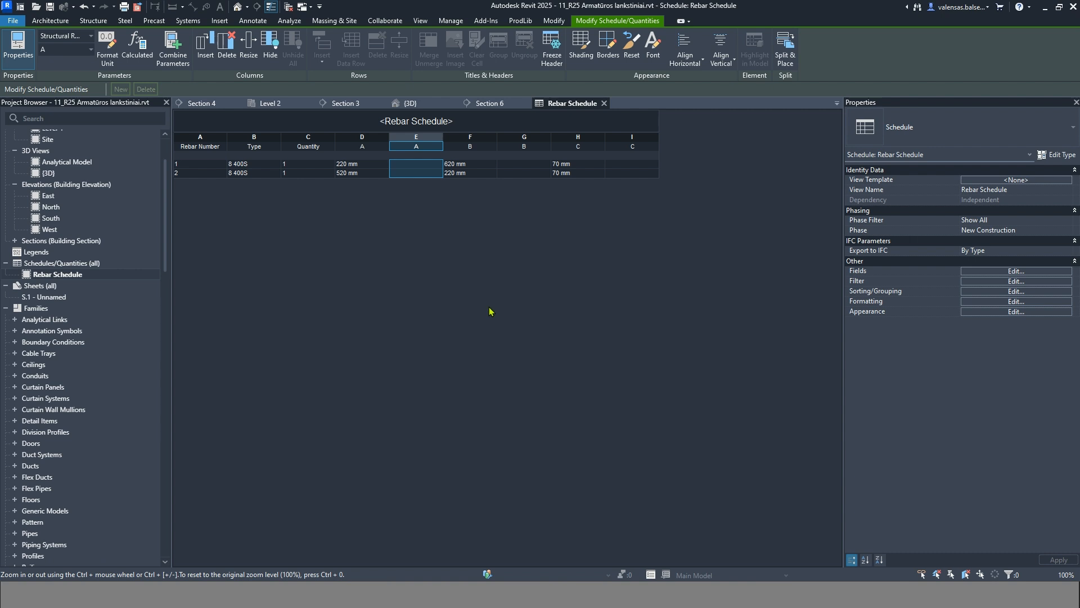
click(375, 141)
click(414, 143)
Return to Section 6 and start a sketched rebar hosted in the precast L-shaped beam 450 LB 500.
click(482, 104)
click(529, 343)
click(628, 342)
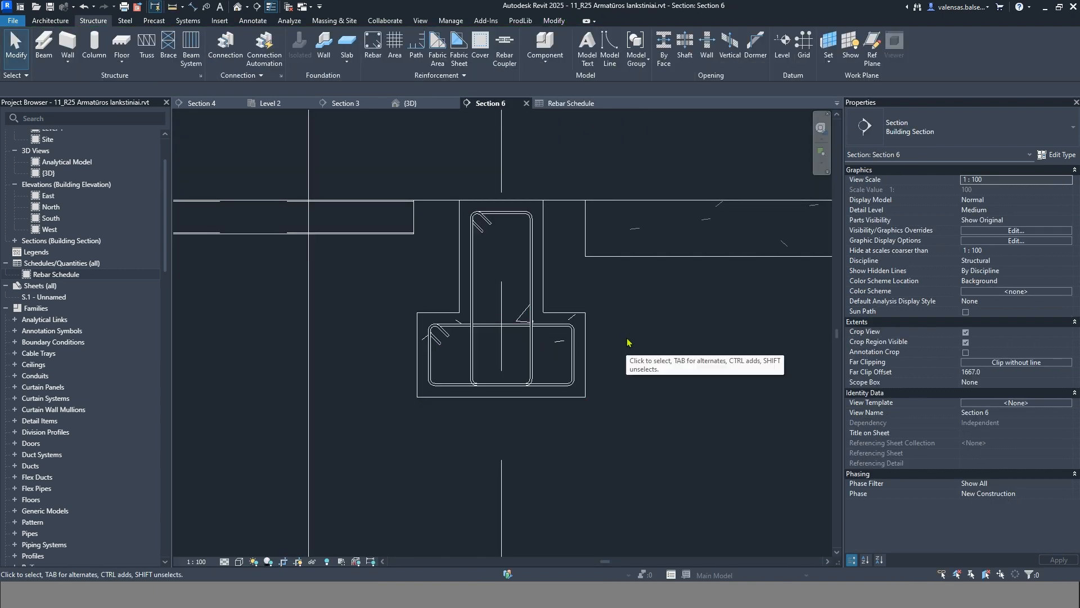
scroll(618, 282, down, 5)
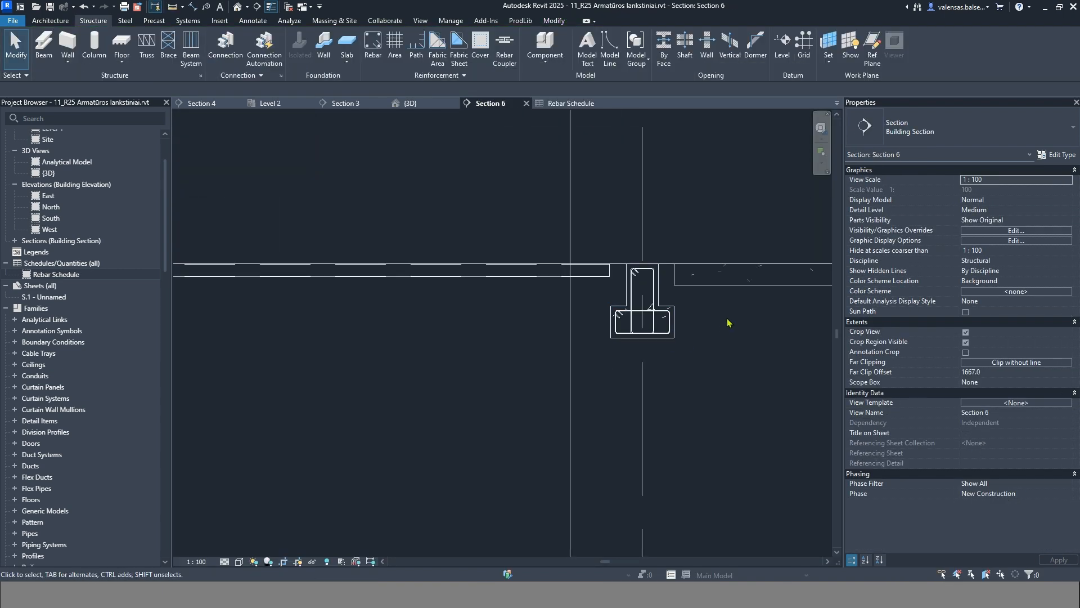
scroll(316, 243, up, 3)
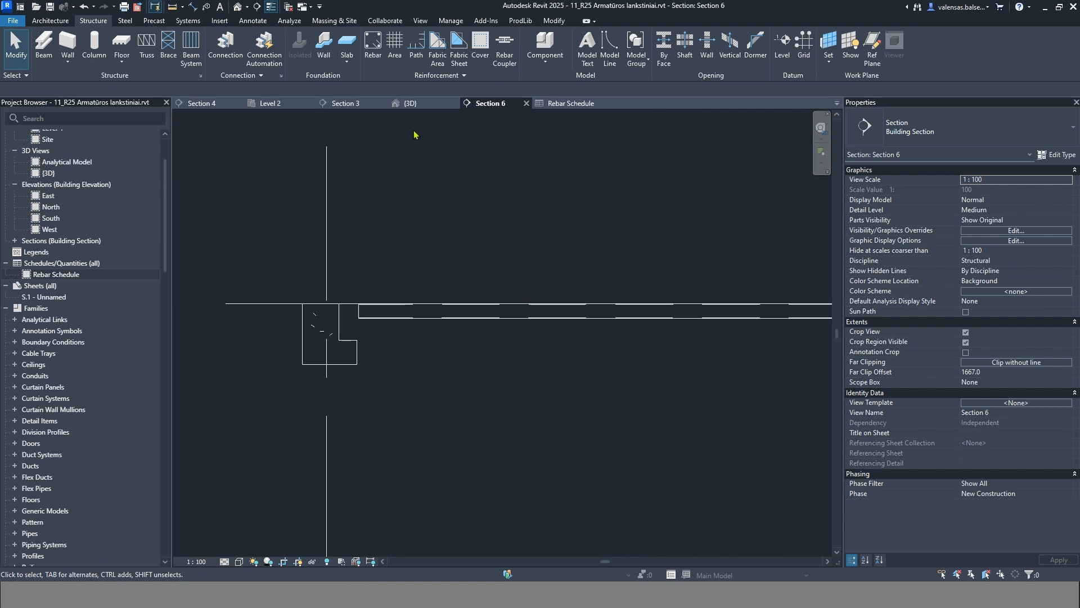
click(378, 63)
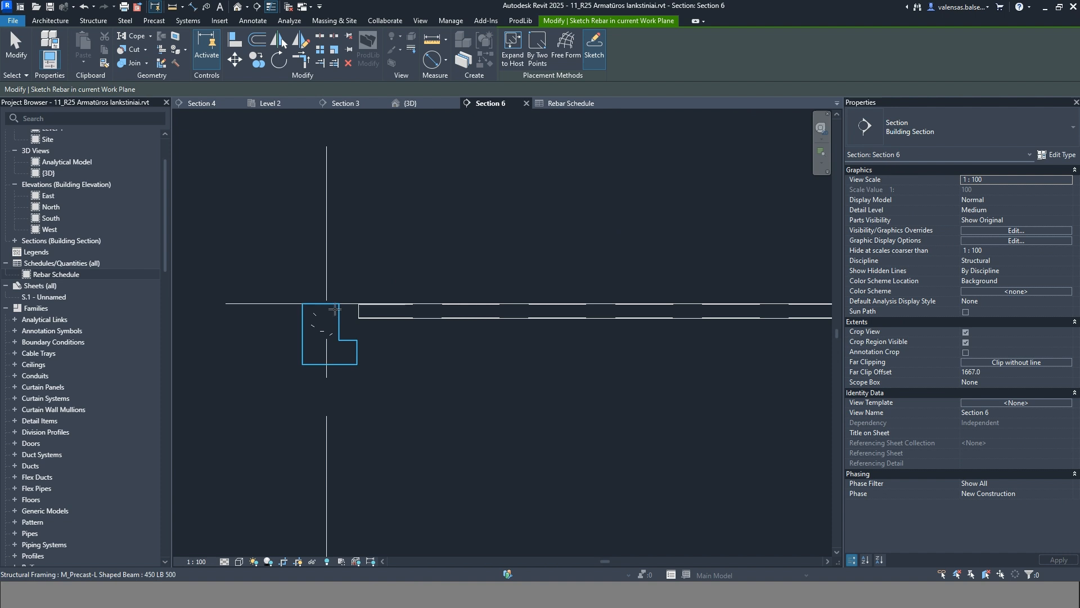
click(341, 344)
scroll(331, 338, up, 4)
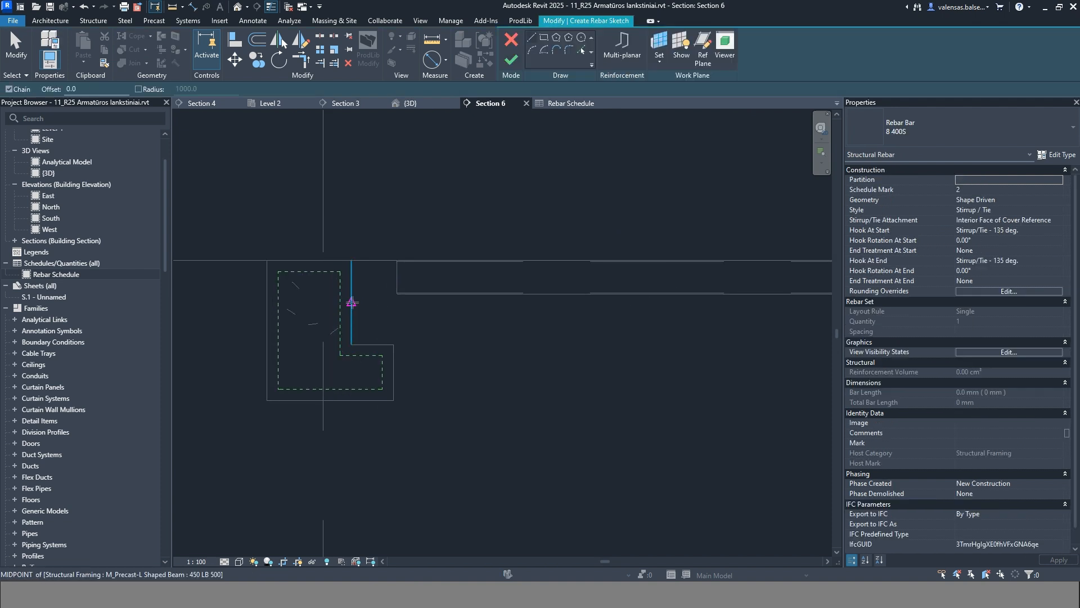
Sketch one continuous stirrup along the L-shaped beam's cover lines with 420, 220, 420, 370, 120 and 370 mm segments, and finish the sketch.
click(339, 388)
click(340, 273)
click(277, 272)
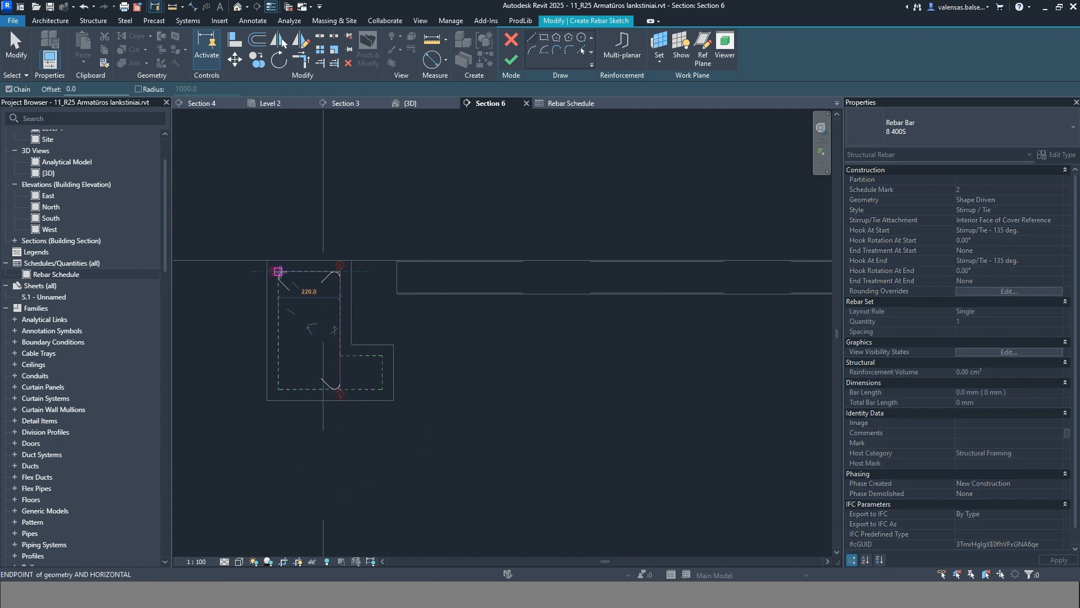
click(278, 388)
click(382, 388)
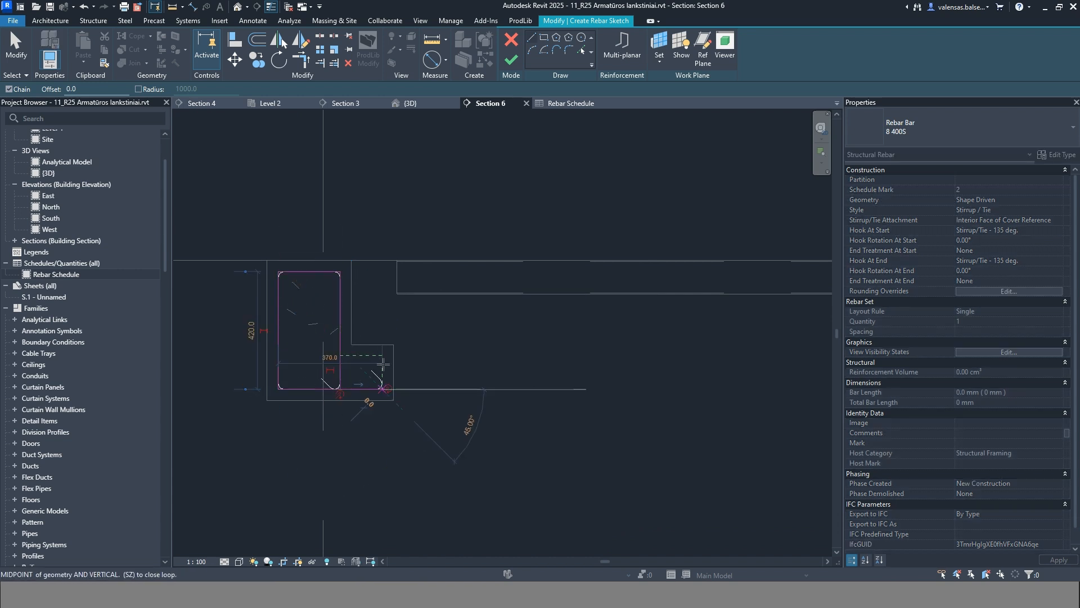
click(382, 355)
click(277, 355)
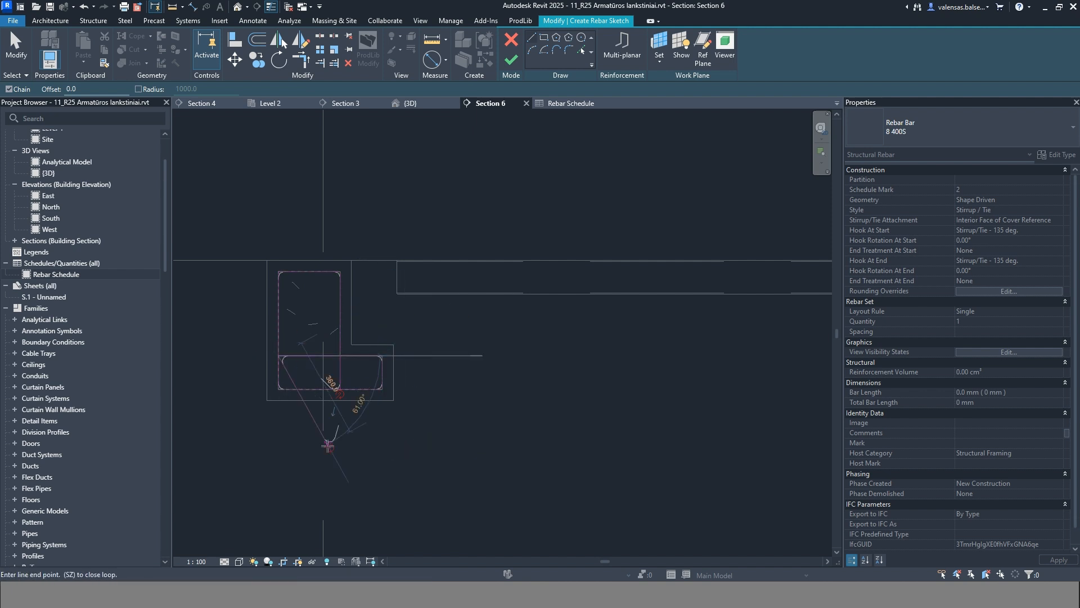
key(ctrl+Escape)
key(Escape)
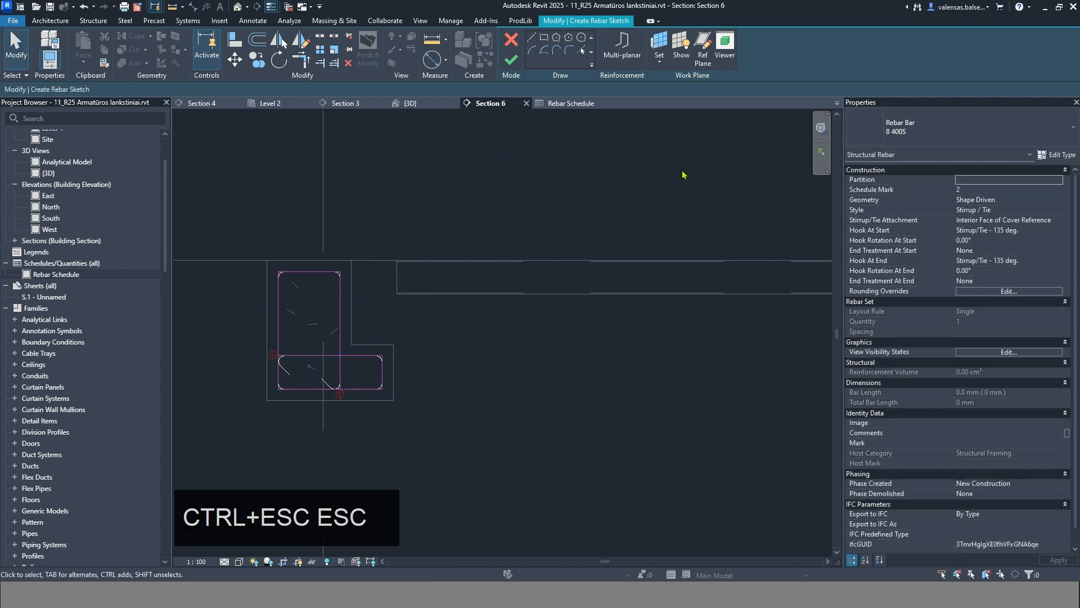
click(517, 66)
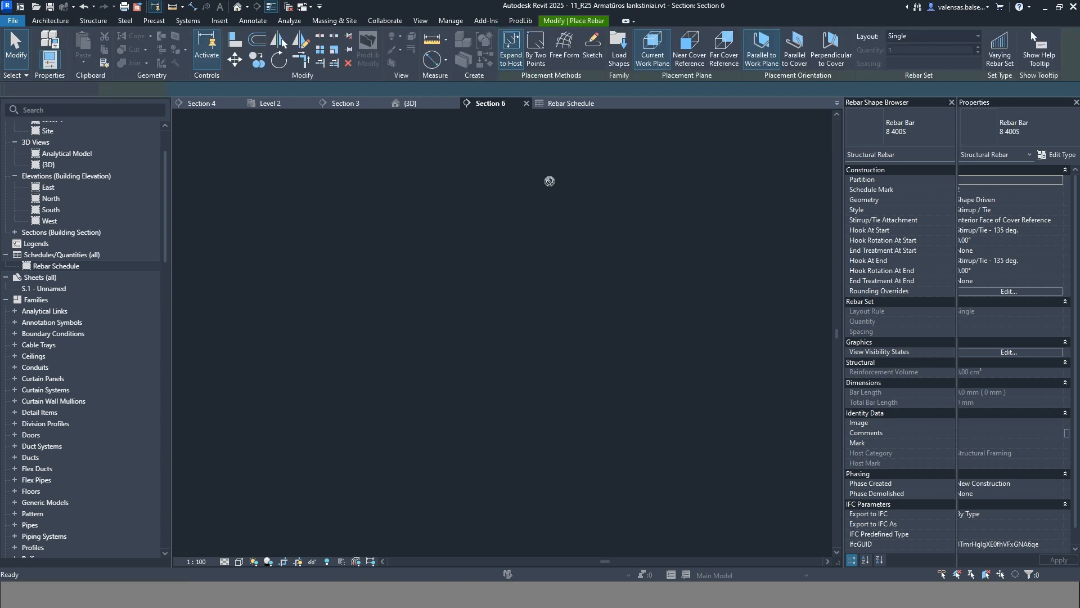
key(Escape)
key(Escape)
Find the custom stirrup's shape, Rebar Shape 1, among the project's rebar shapes and rename it 88.
click(341, 372)
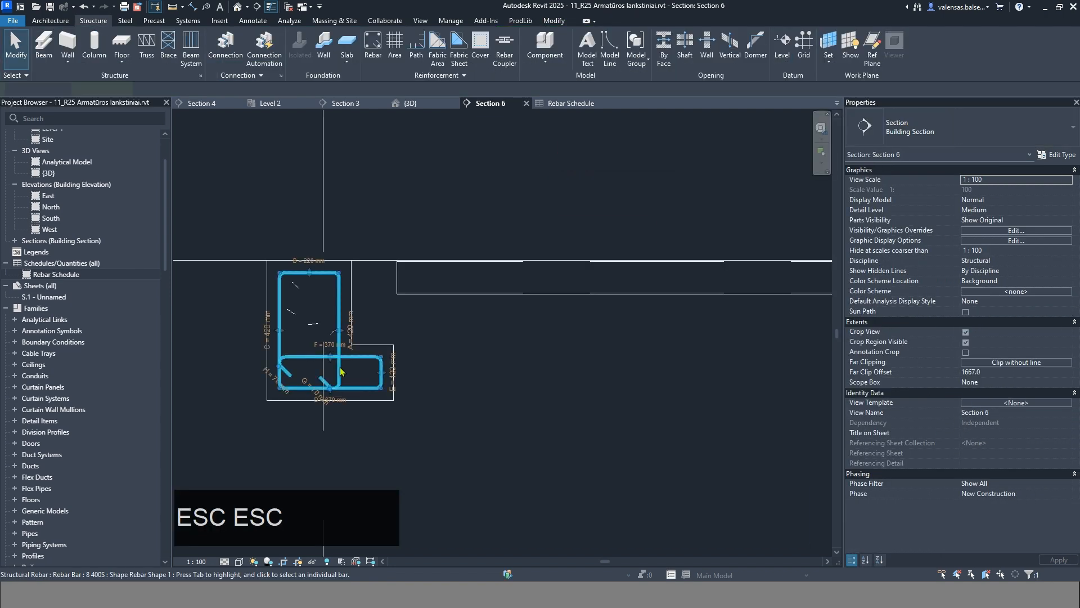
scroll(122, 449, down, 10)
scroll(96, 445, down, 1)
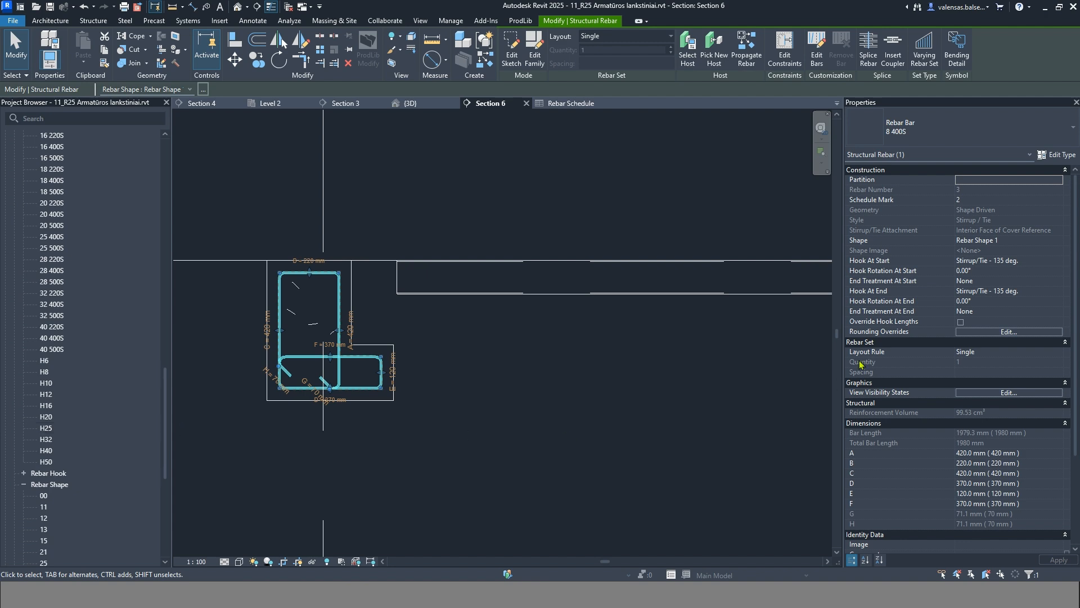
scroll(104, 414, down, 5)
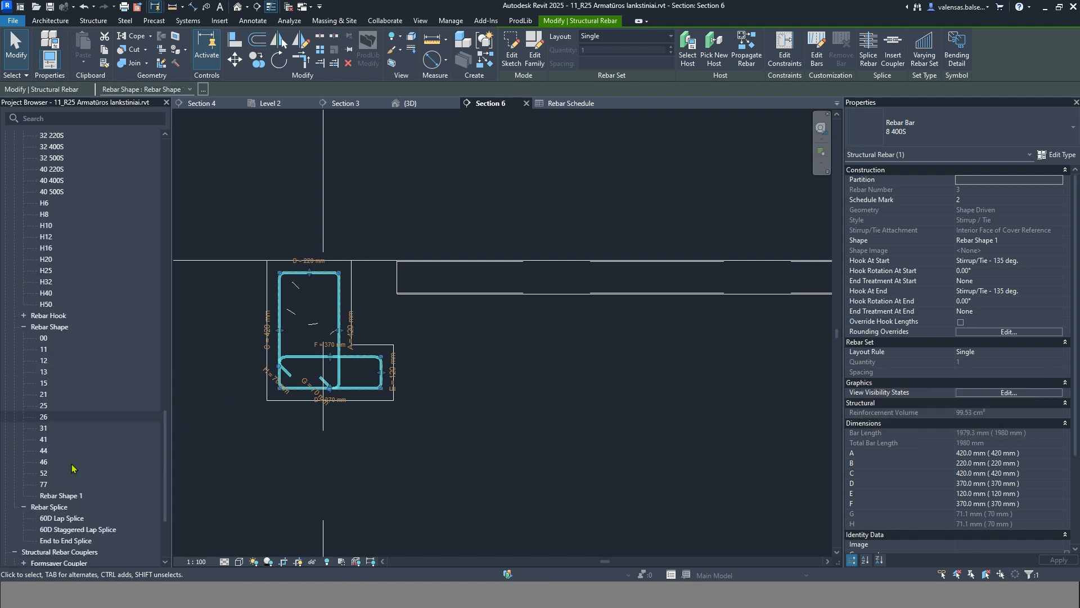
click(62, 496)
click(79, 495)
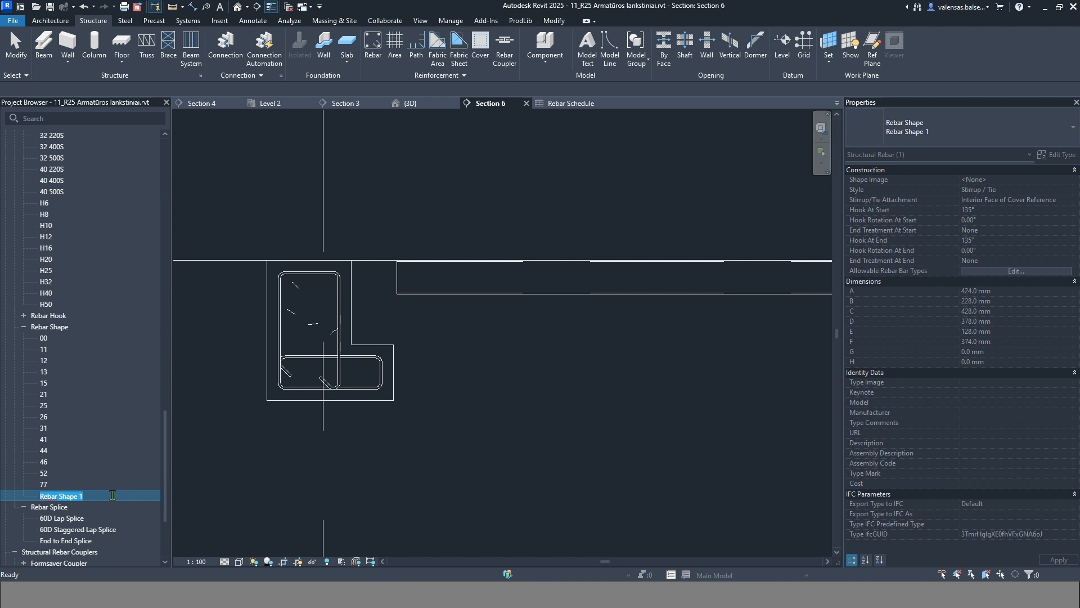
text(88)
key(Return)
scroll(428, 362, down, 4)
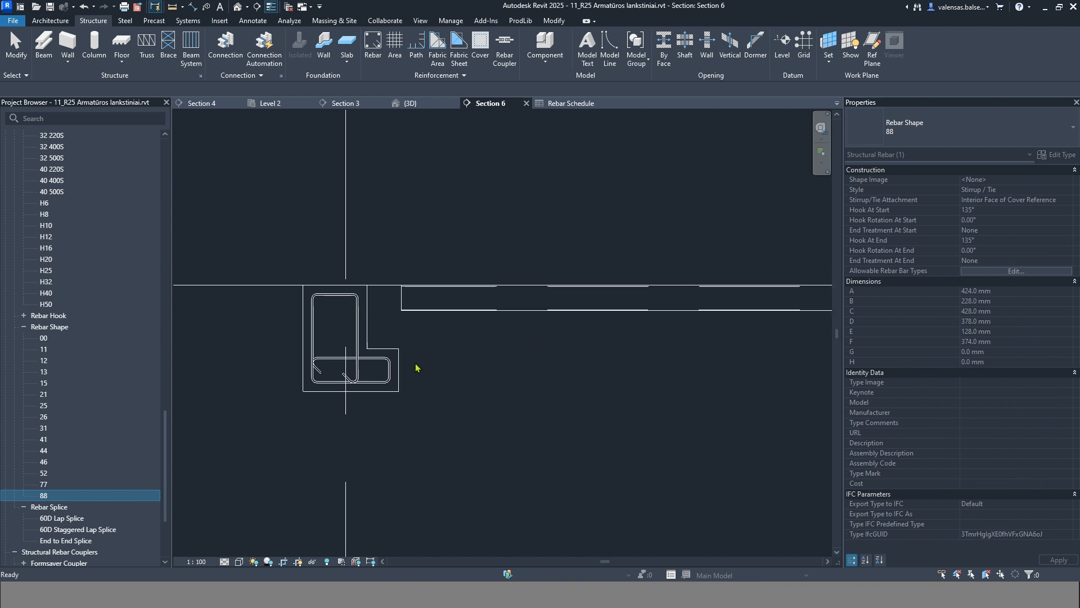
scroll(521, 382, down, 3)
scroll(563, 382, up, 1)
key(Escape)
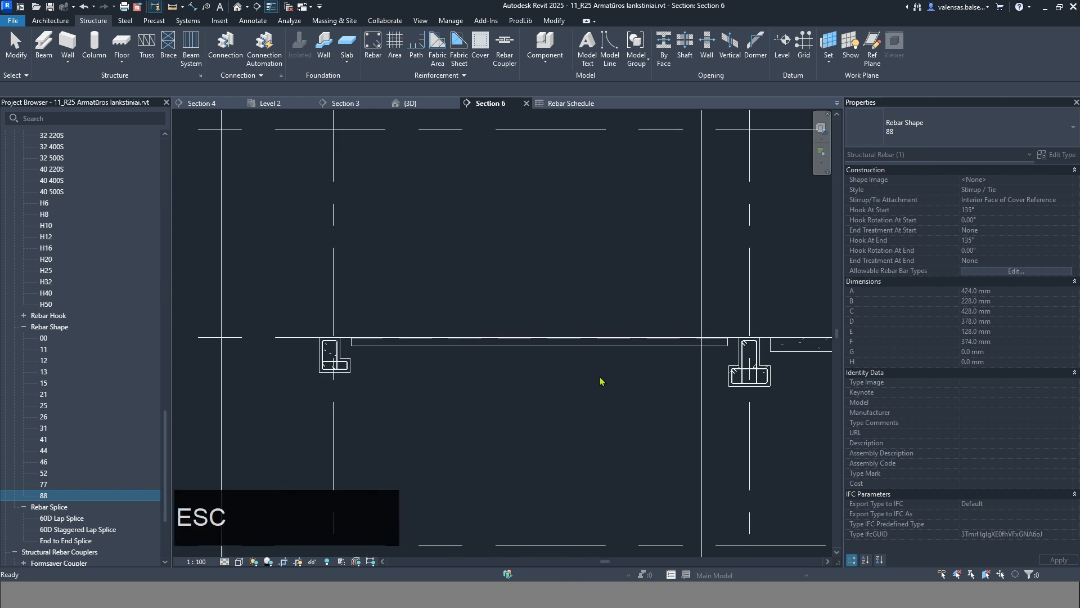